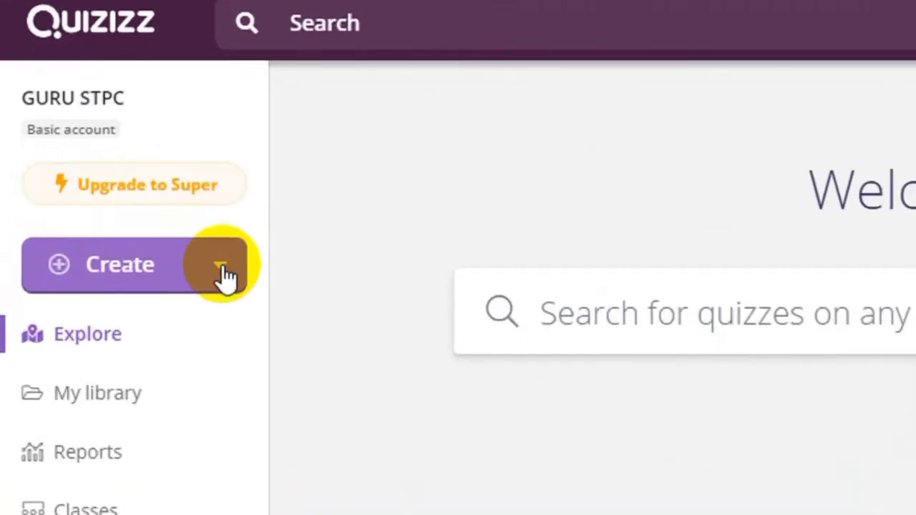
Step: Create a new lesson named KEMERDEKAAN INDONESIA with History as its subject
left_click(224, 270)
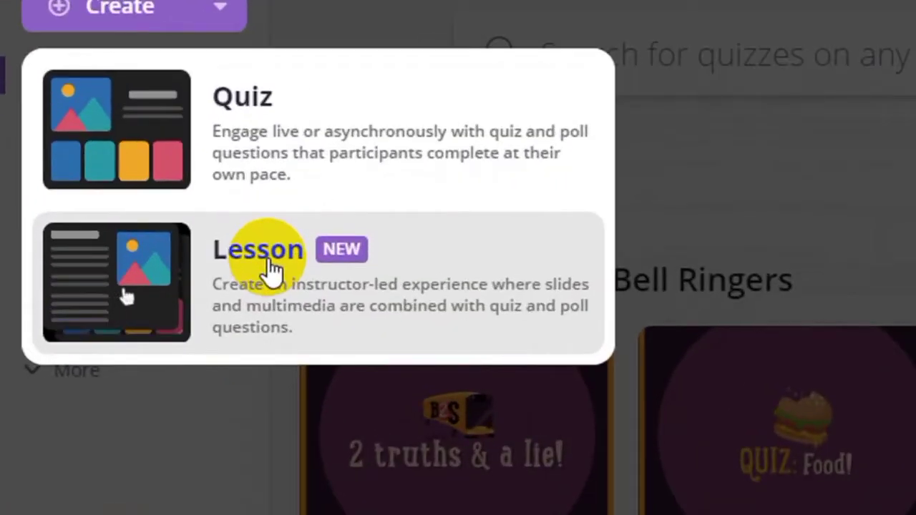
left_click(270, 271)
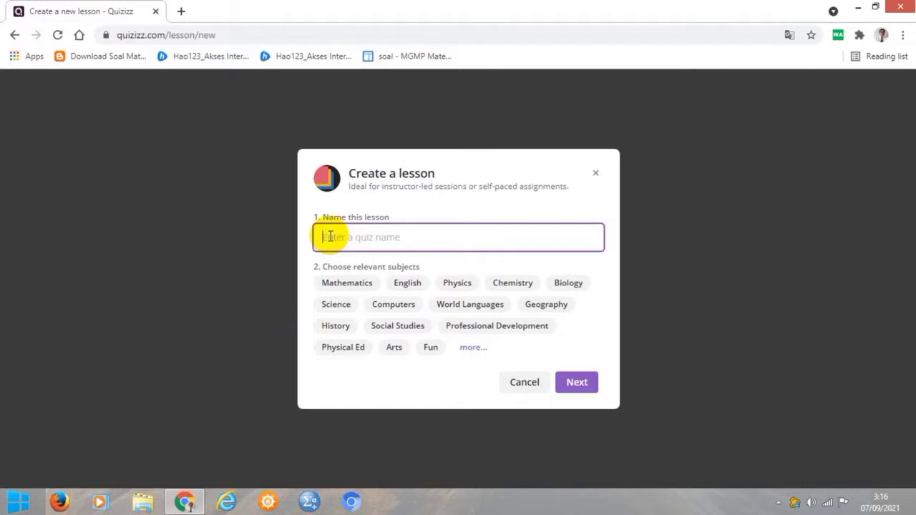
type("KEMERDE")
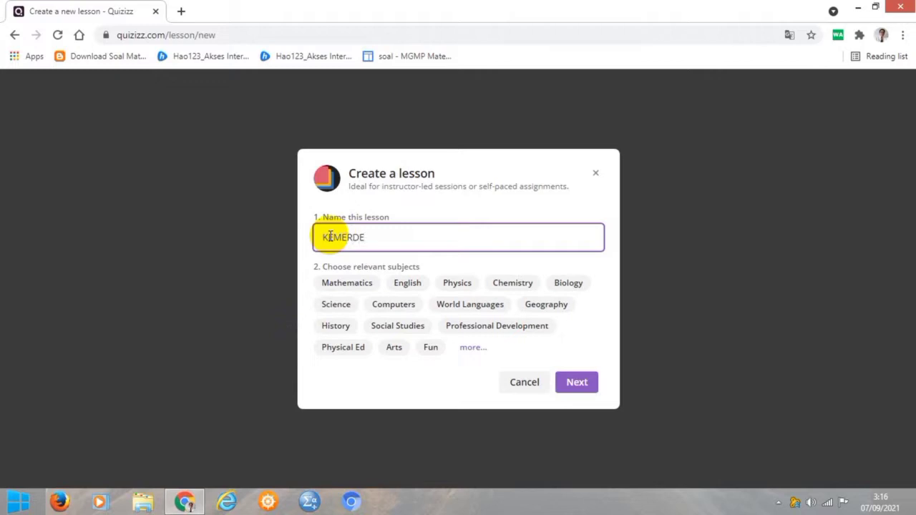
type("KAAN INDONESIA")
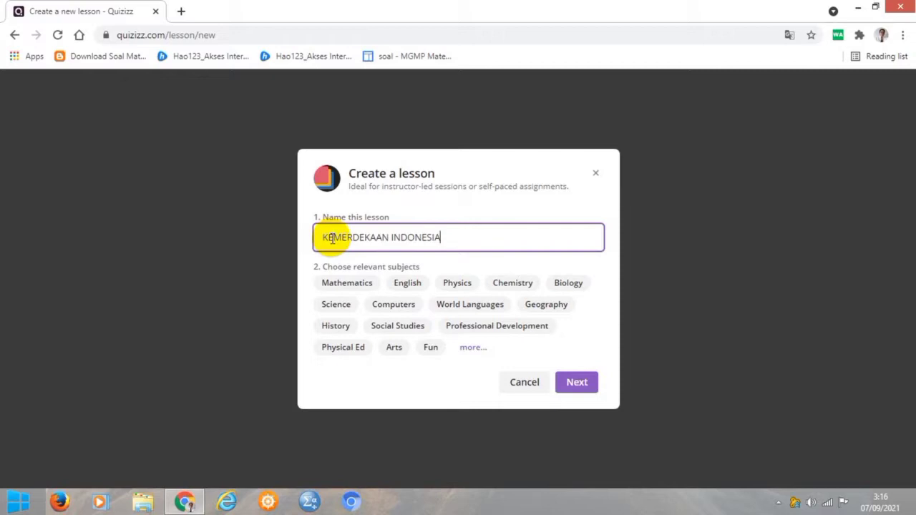
left_click(331, 327)
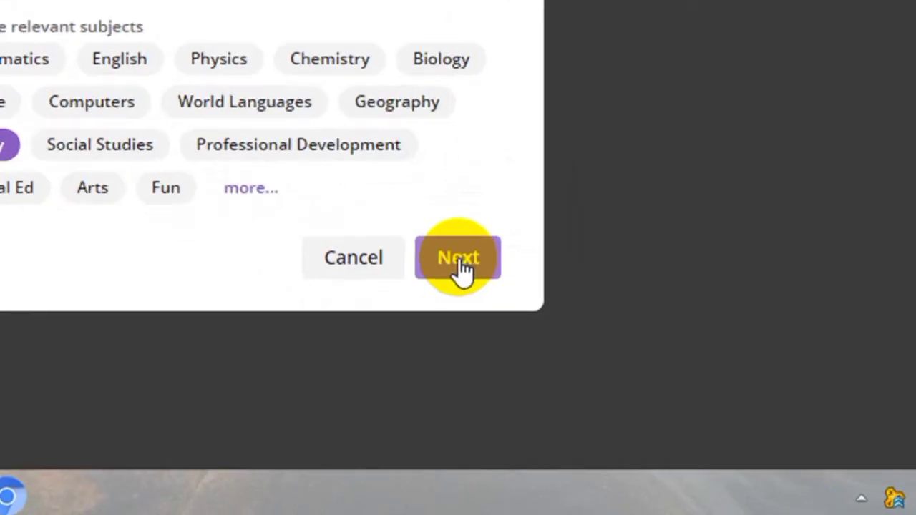
left_click(462, 267)
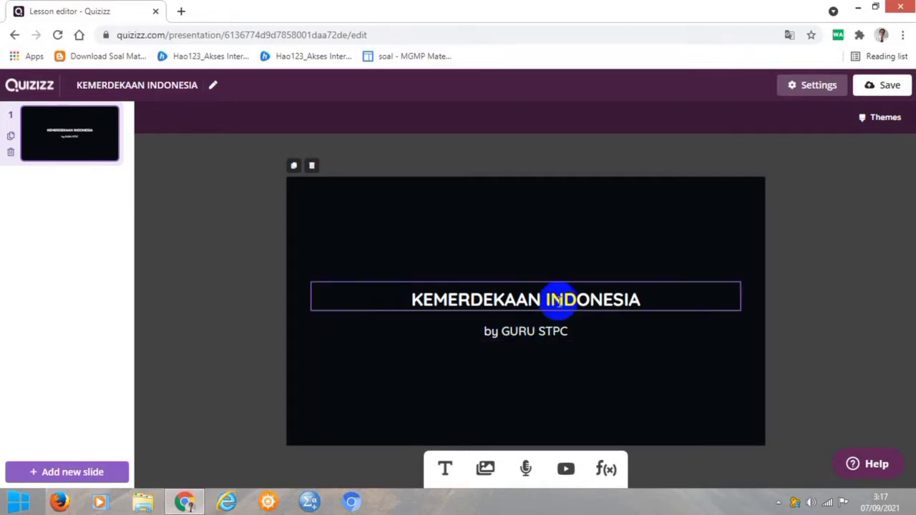
Step: Replace the author credit after "by" in the title slide's subtitle with the teacher's full name
left_click(505, 334)
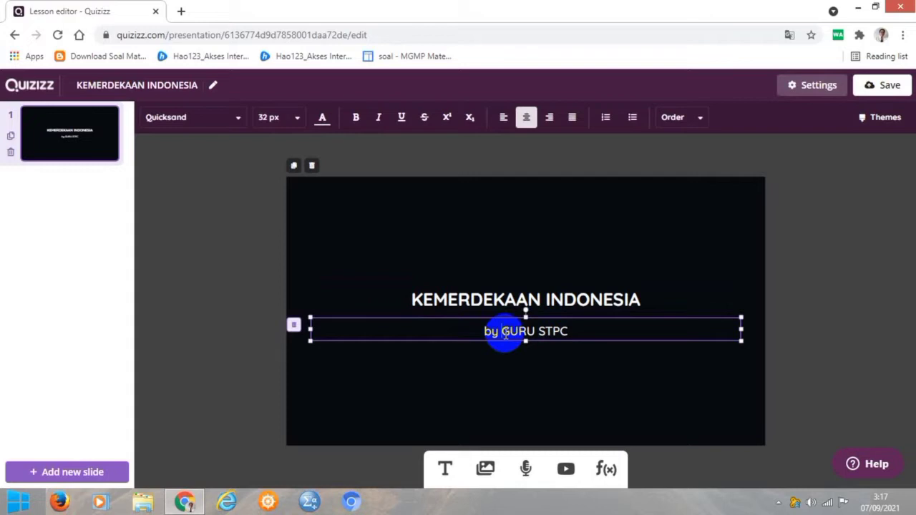
left_click_drag(505, 335, 556, 331)
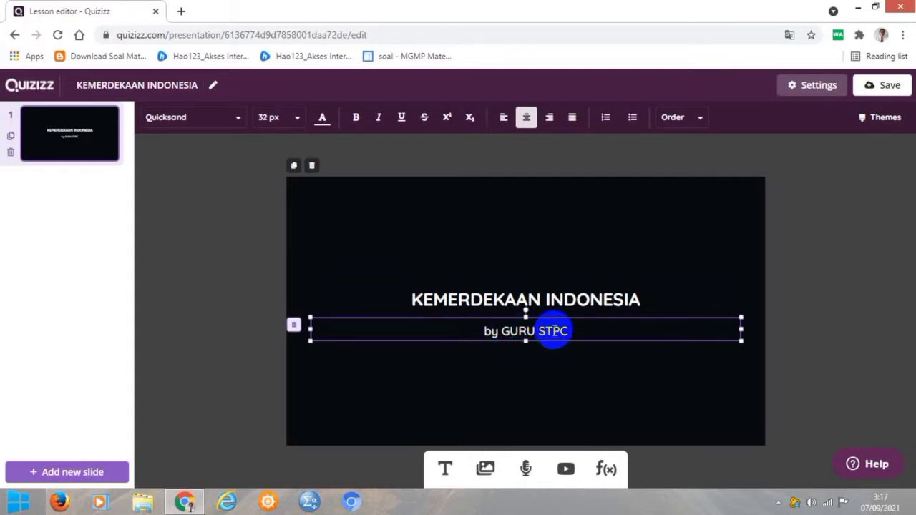
key("shift+Right")
key("shift+Right")
key("shift+Right")
key("shift+Right")
key("shift+Right")
key("shift+Right")
key("shift+Right")
key("shift+Right")
key("shift+Right")
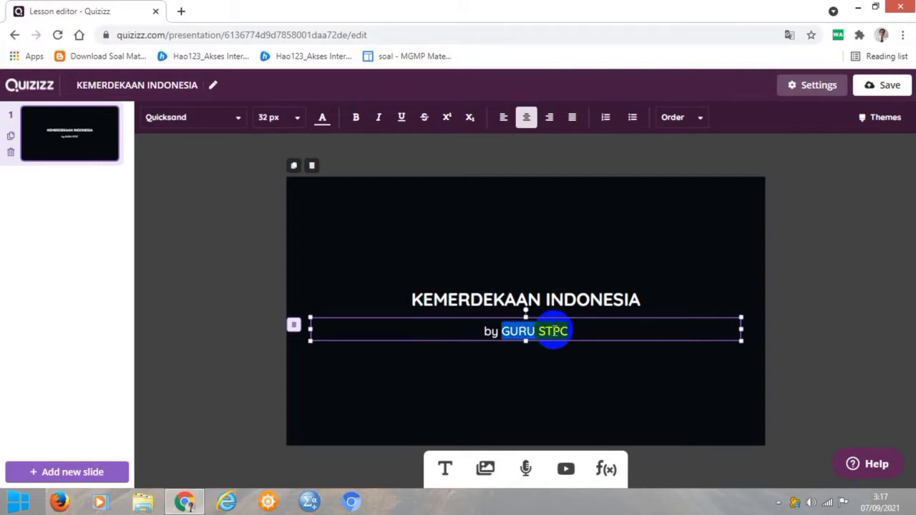
type("a")
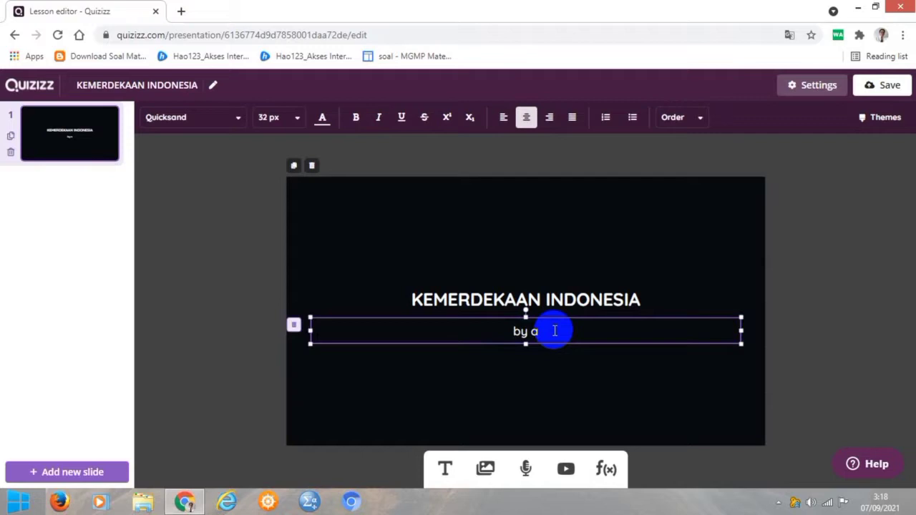
key("BackSpace")
type("A")
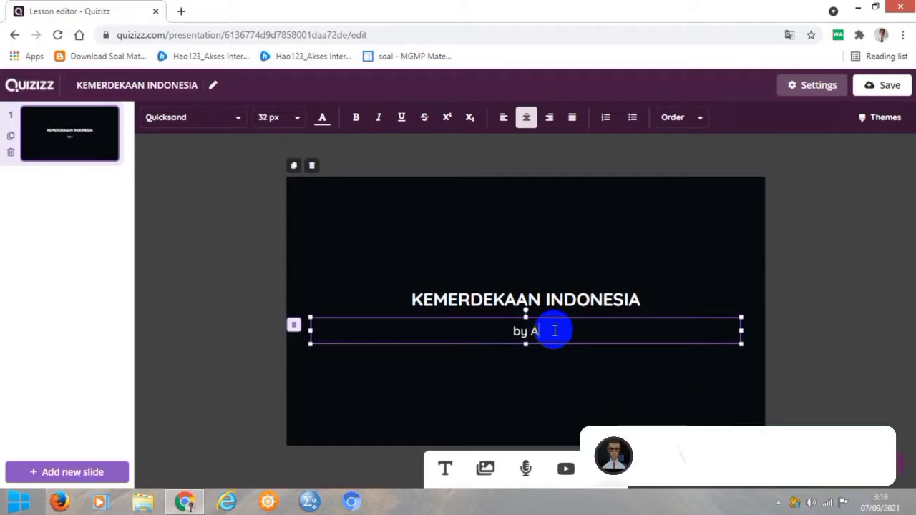
type("gus")
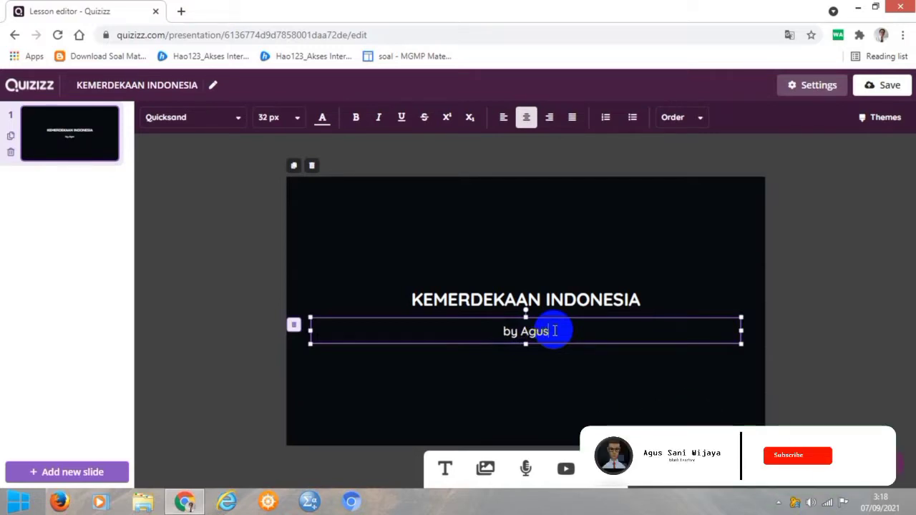
type(" San")
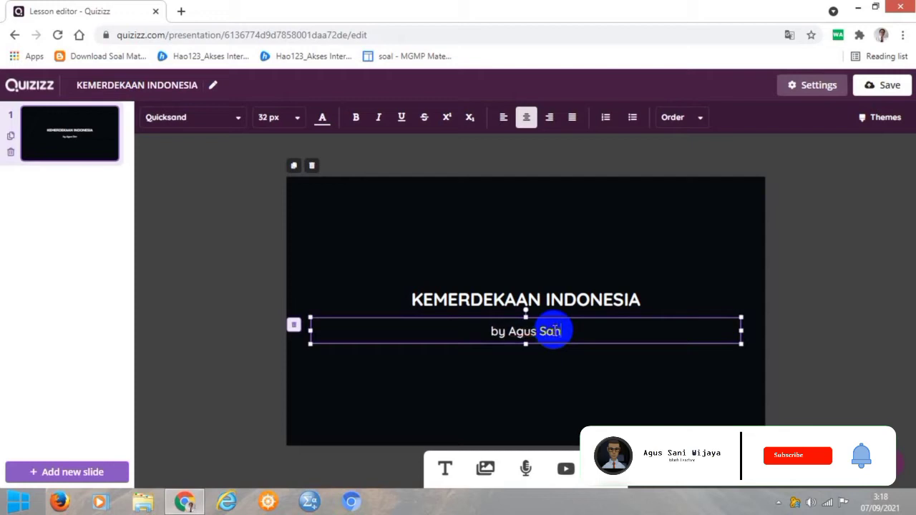
type("i W")
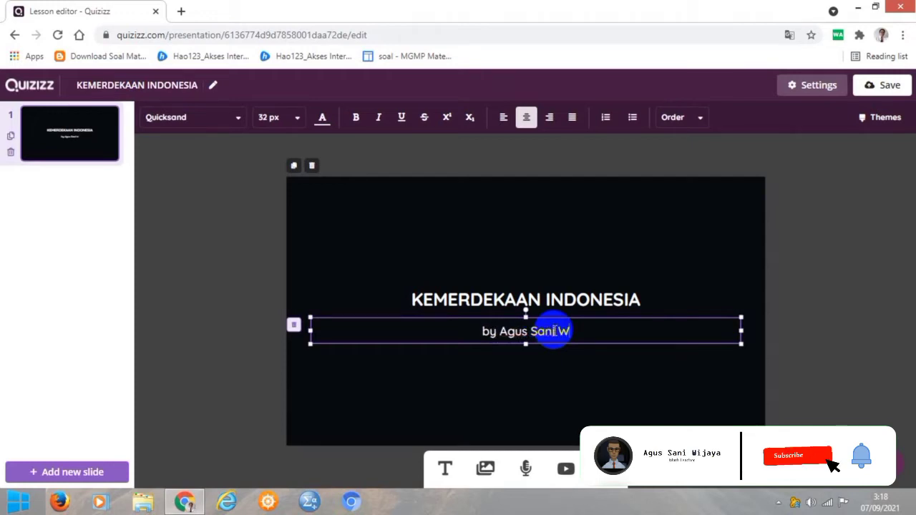
type("ijaya")
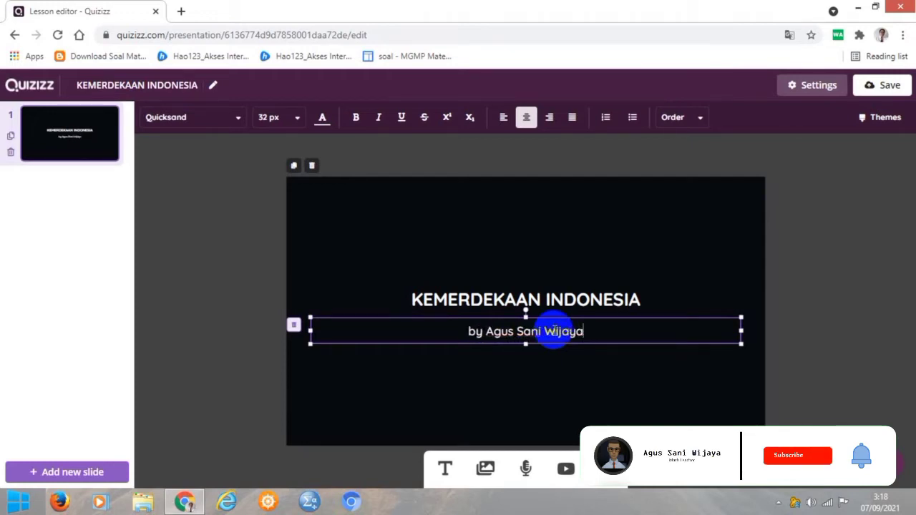
left_click(555, 393)
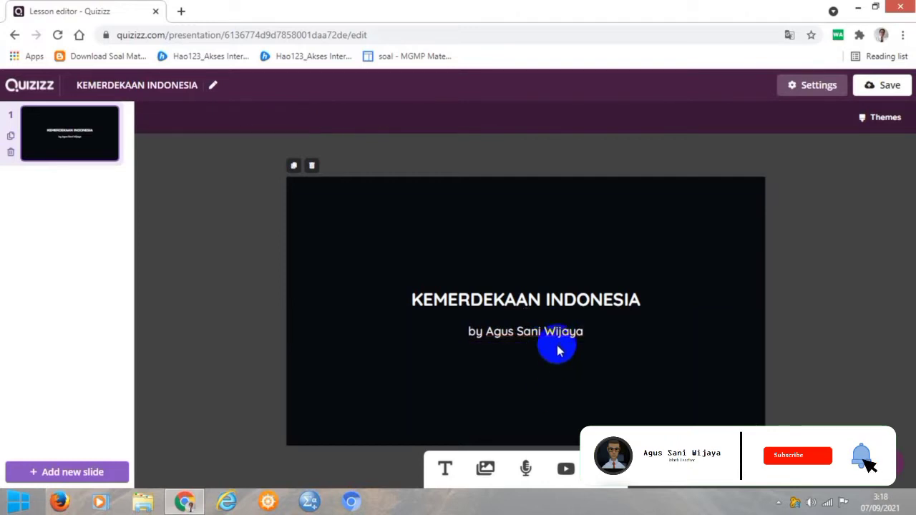
Step: Change the font of the title KEMERDEKAAN INDONESIA to Libre Baskerville and look at the available text colours
left_click(563, 299)
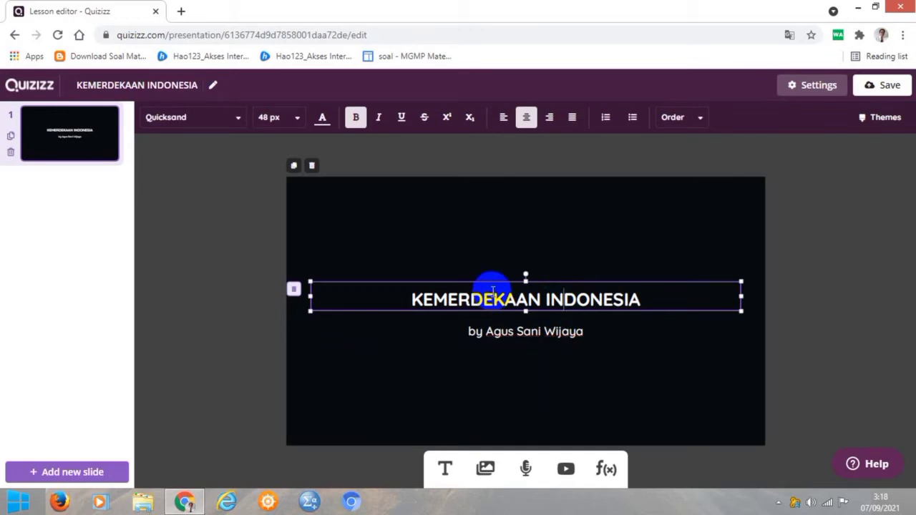
left_click(239, 120)
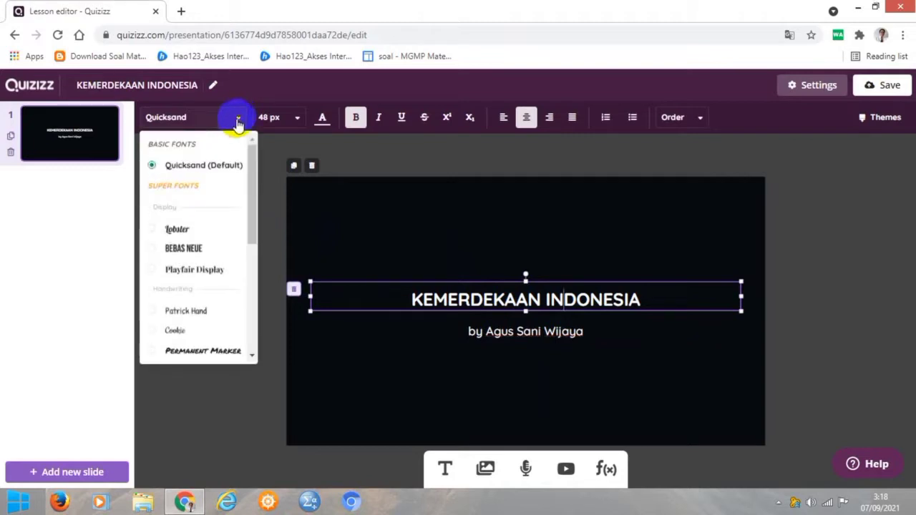
left_click_drag(248, 152, 250, 265)
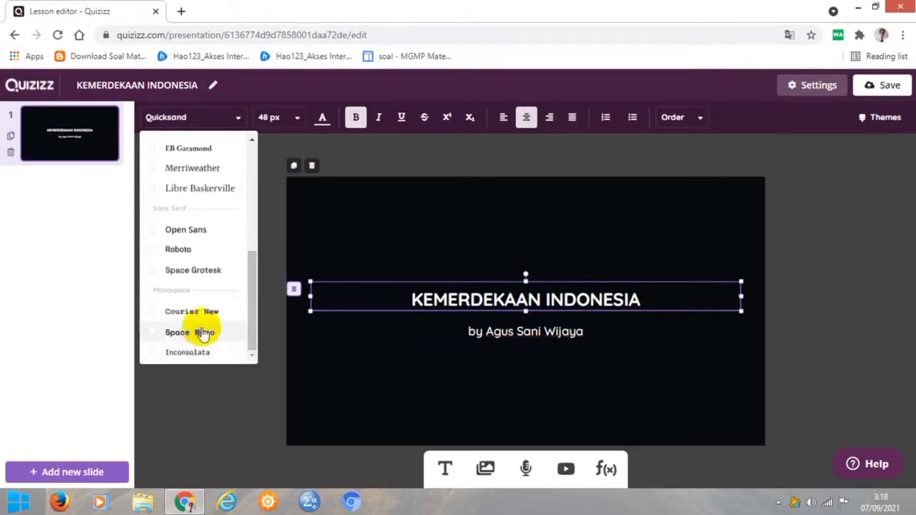
left_click(212, 189)
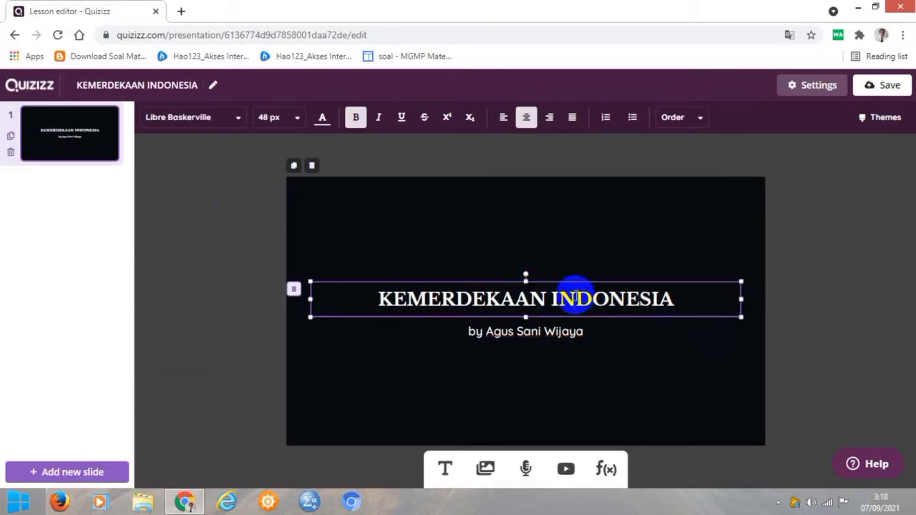
left_click(322, 121)
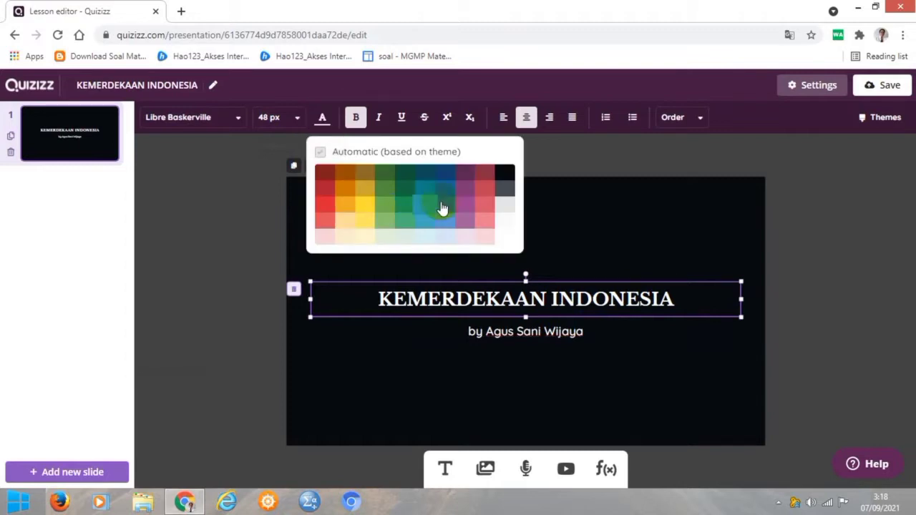
left_click(322, 122)
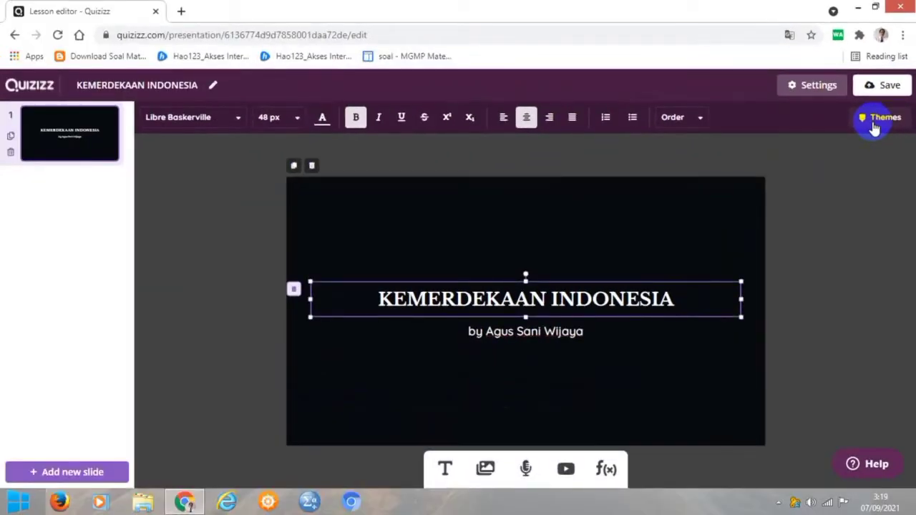
Step: Try the white and purple basic themes on the title slide, with a teal background colour on the purple one
left_click(875, 127)
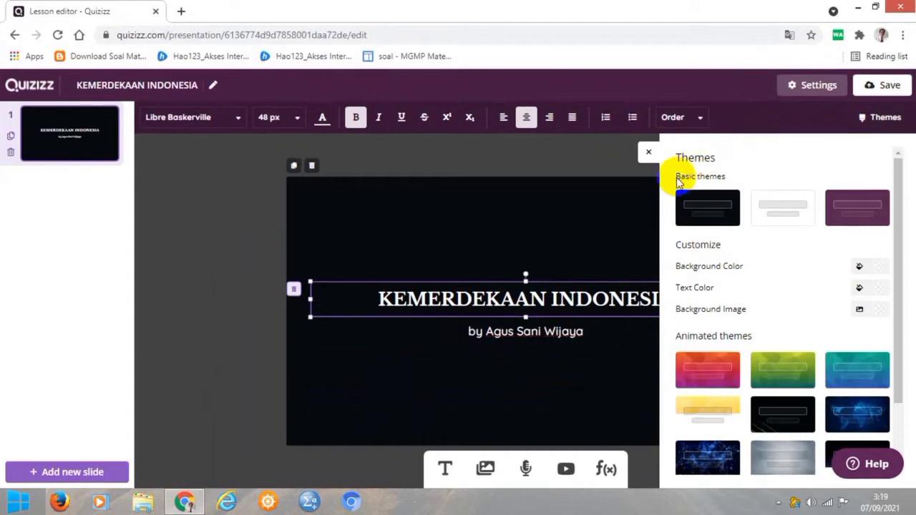
left_click(700, 206)
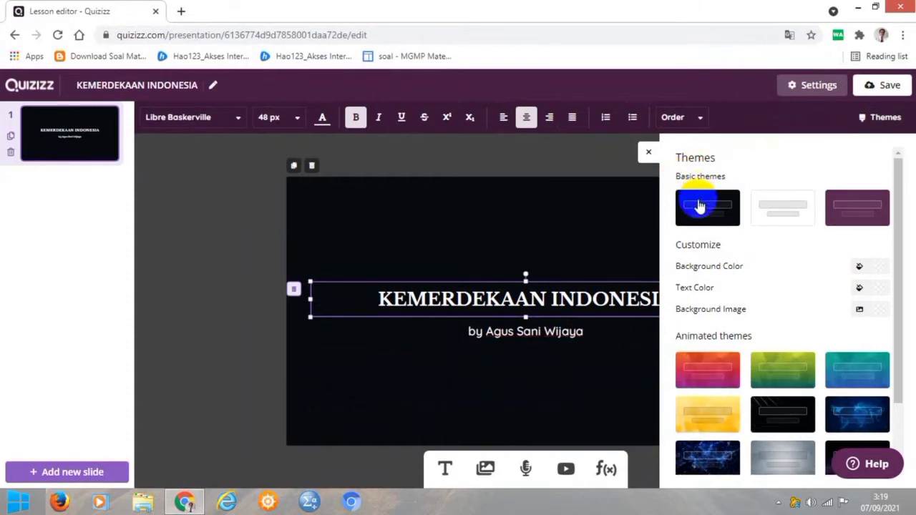
left_click(708, 206)
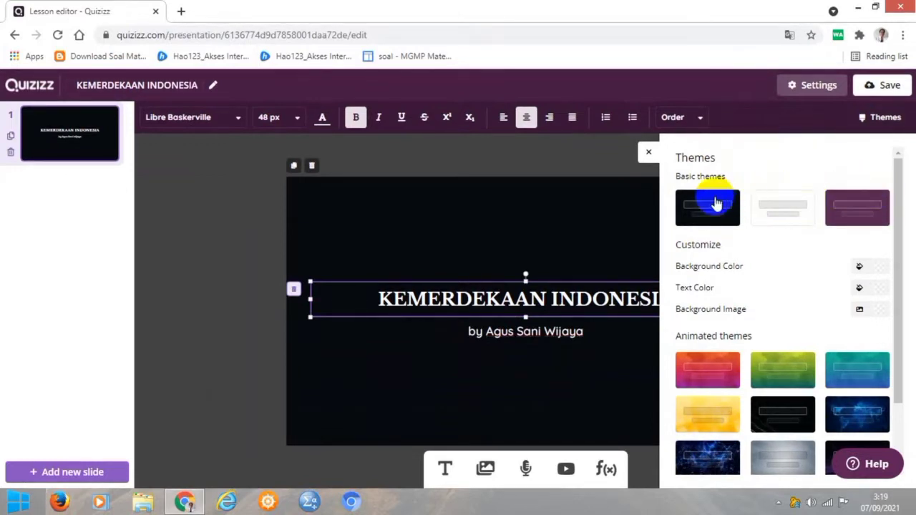
left_click(764, 204)
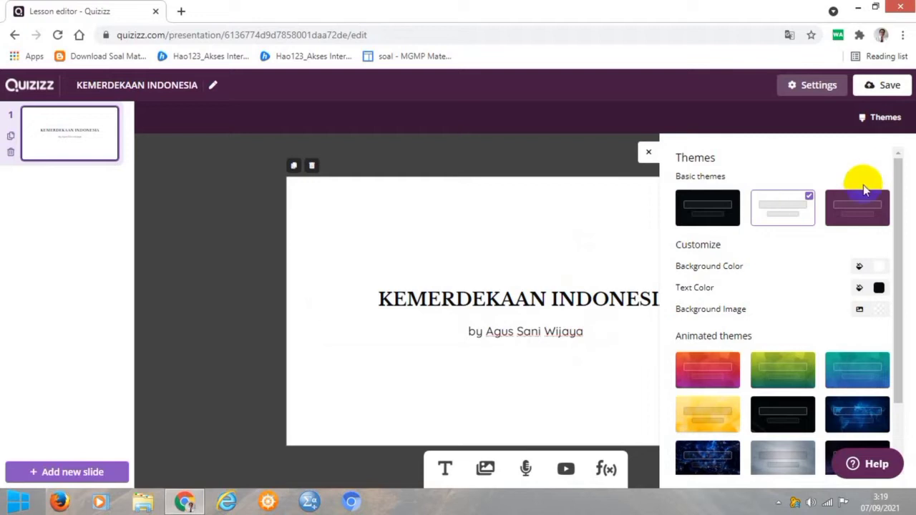
left_click(876, 201)
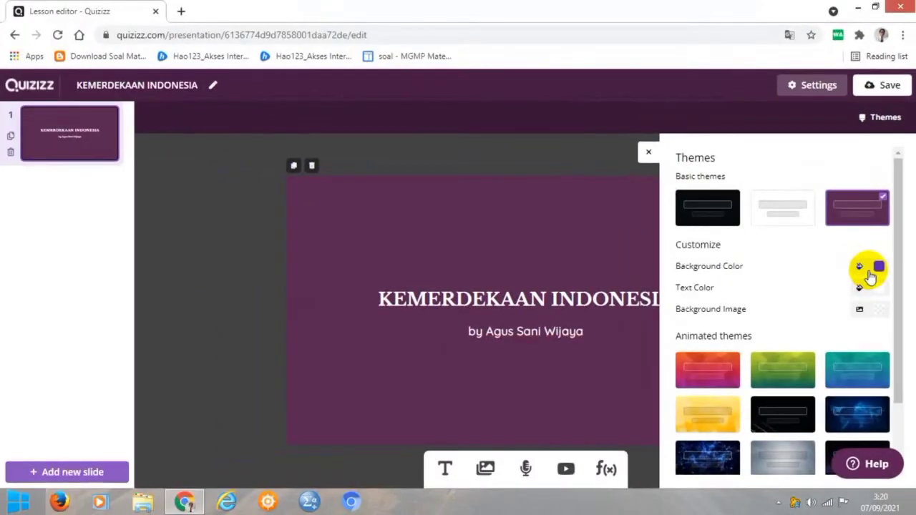
left_click(879, 269)
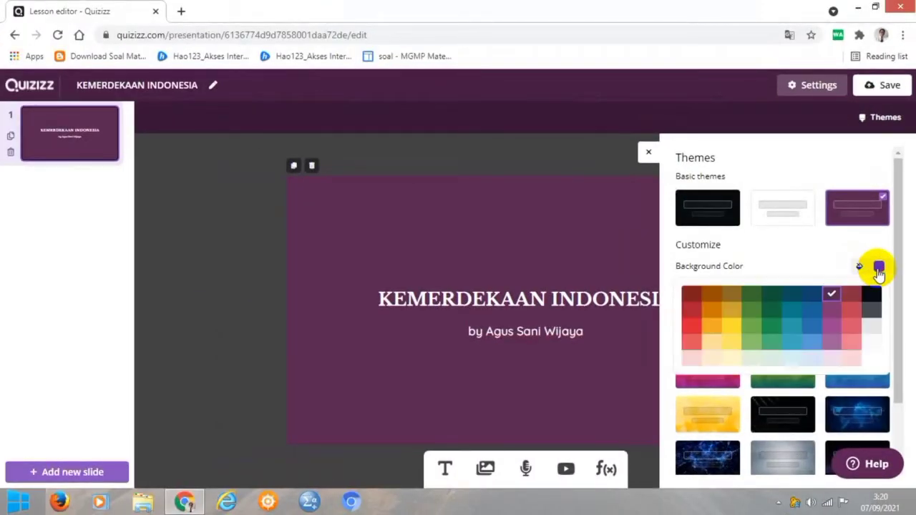
left_click(791, 334)
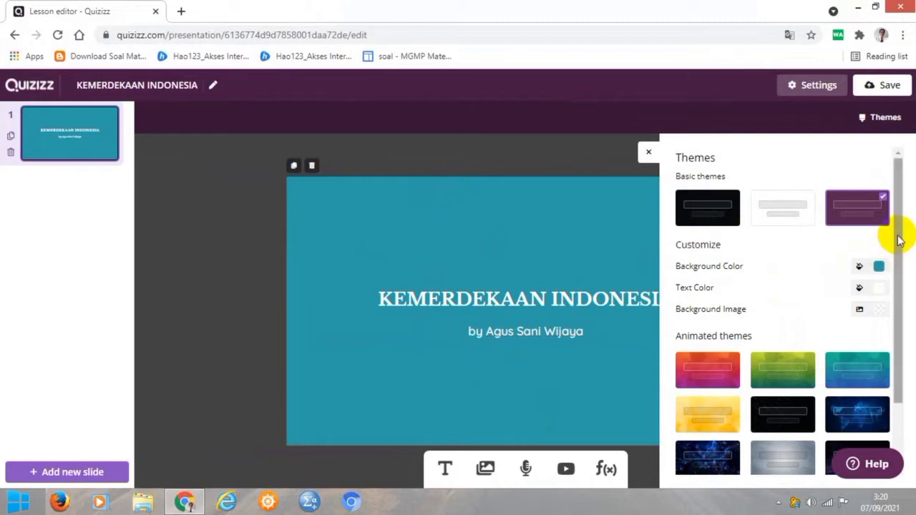
Step: Try the orange-to-purple animated theme, settle on the dark blue one with connected glowing dots, and close the theme options
left_click_drag(900, 242, 898, 346)
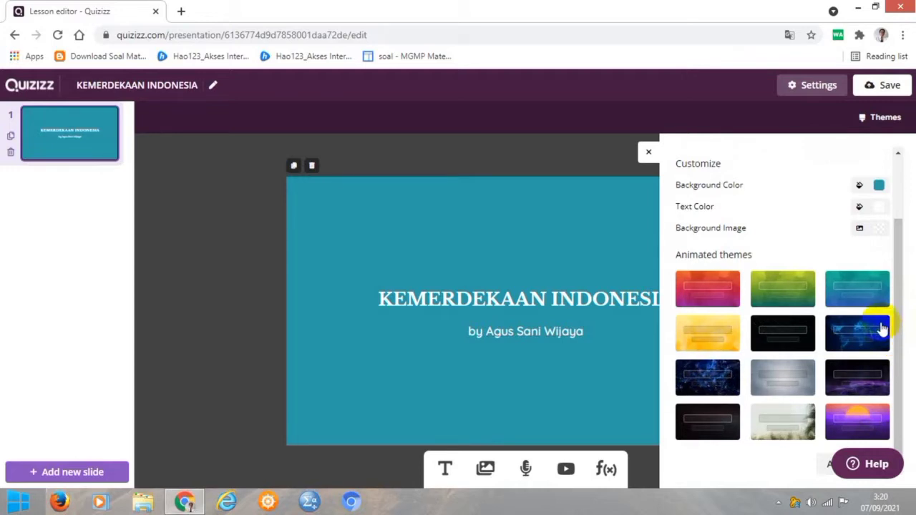
left_click(707, 279)
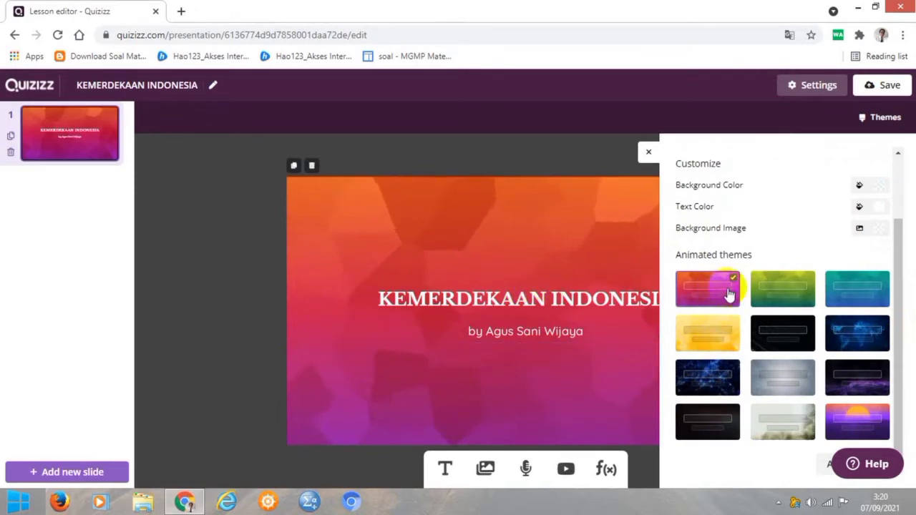
left_click(701, 376)
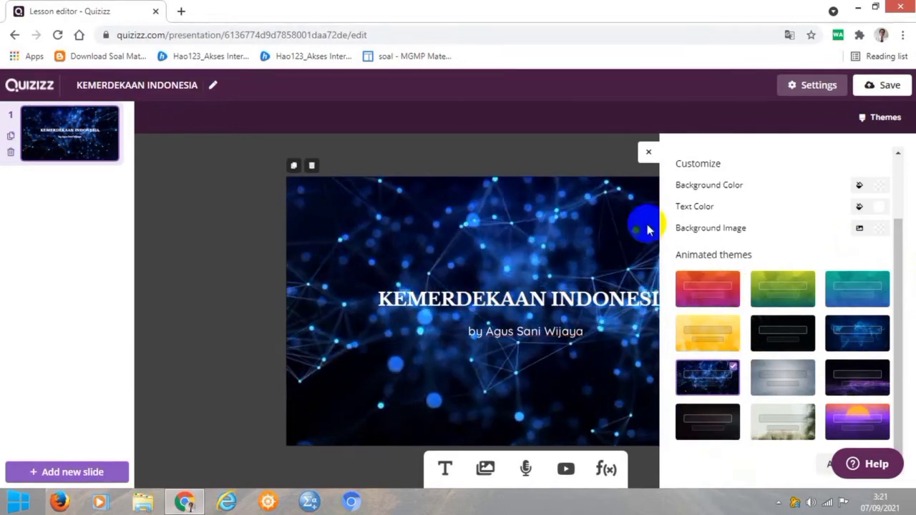
left_click(650, 152)
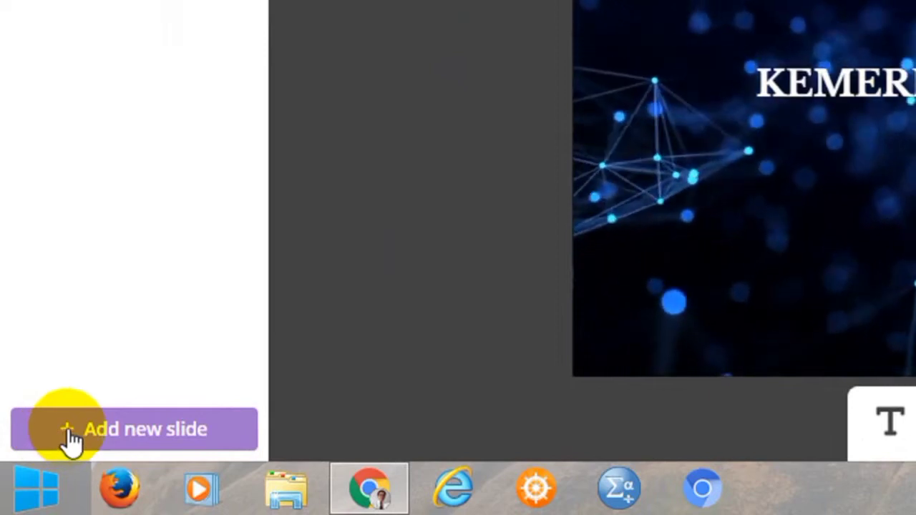
Step: Add a Poll question as a new slide after the title slide
left_click(69, 441)
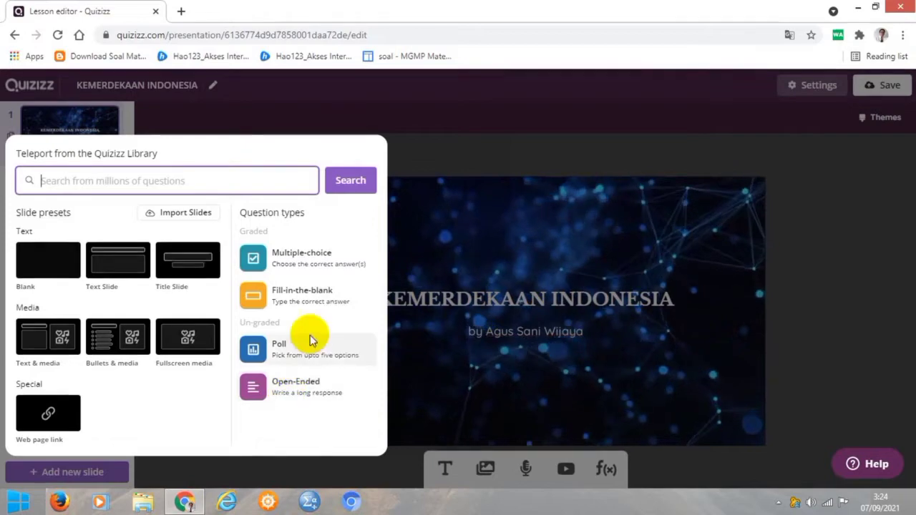
left_click(276, 354)
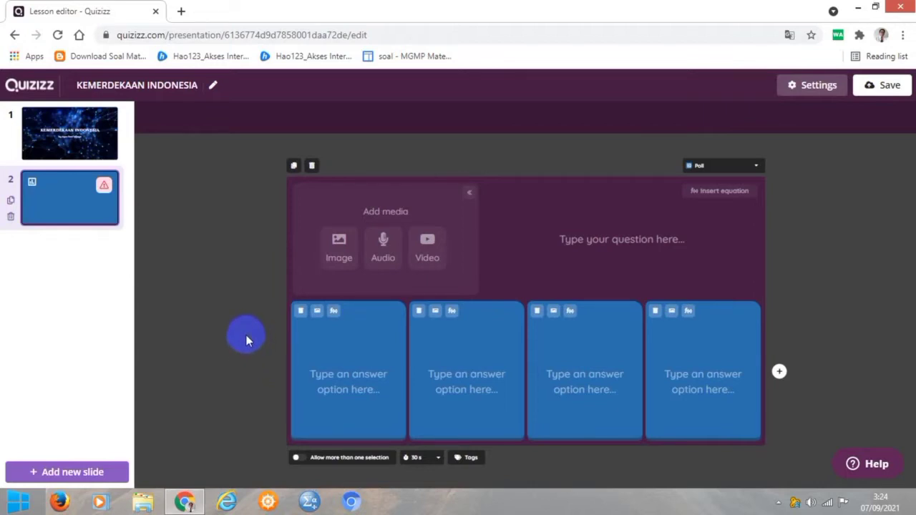
Step: Enter the poll question "Bagaimana kabar kalian hari ini?" on slide 2
left_click(562, 240)
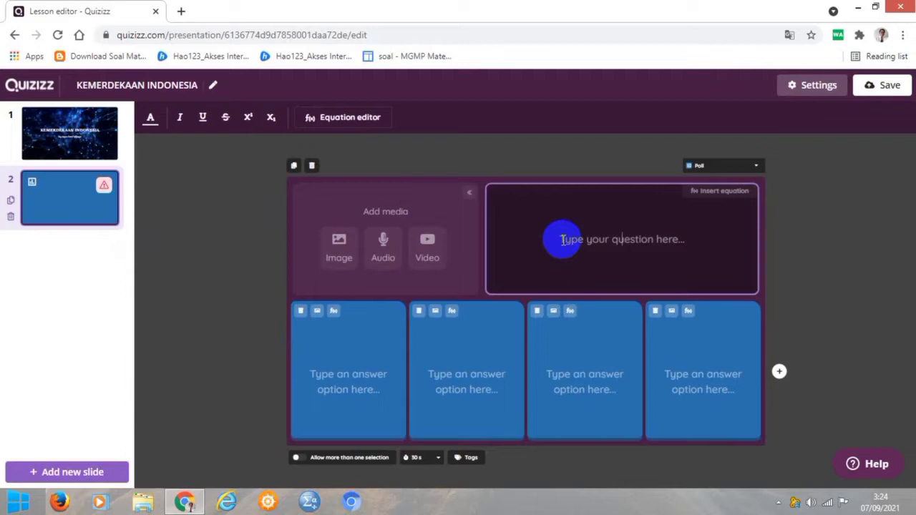
type("Bagau")
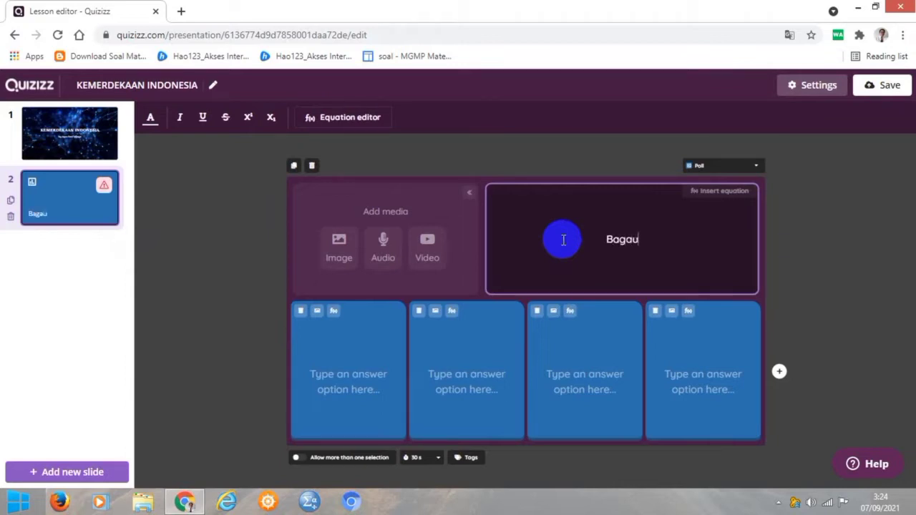
key("BackSpace")
type("imana ")
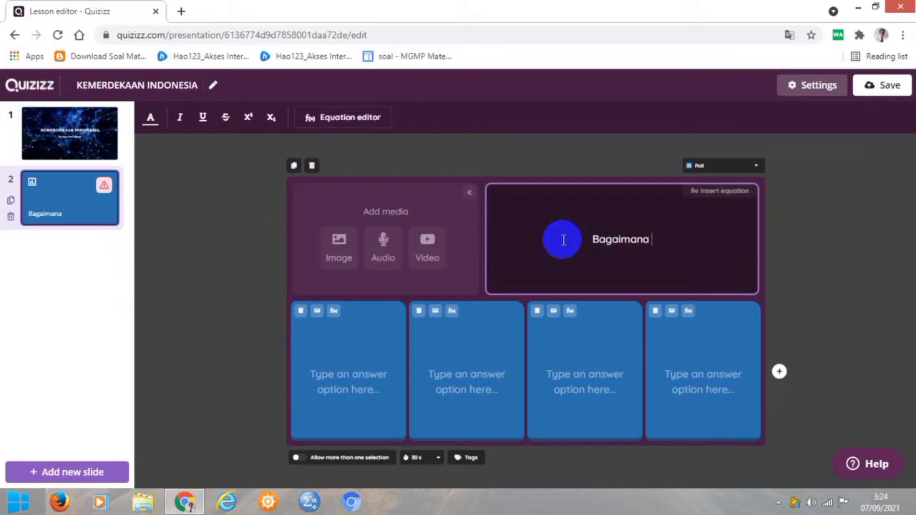
type("kabar kal")
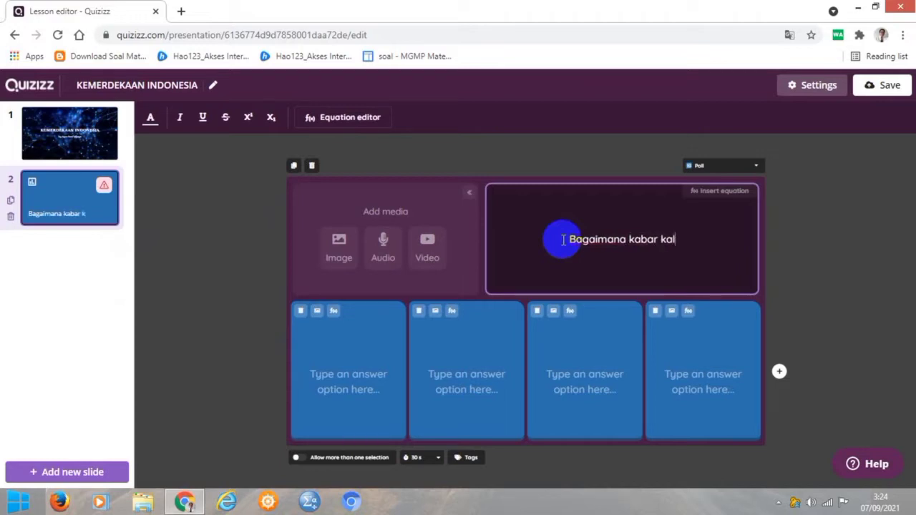
type("ian har")
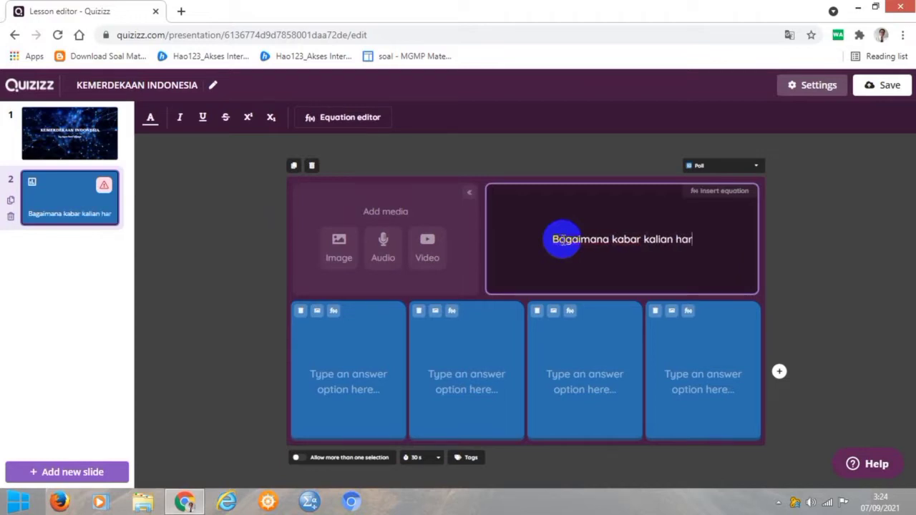
type("i ini")
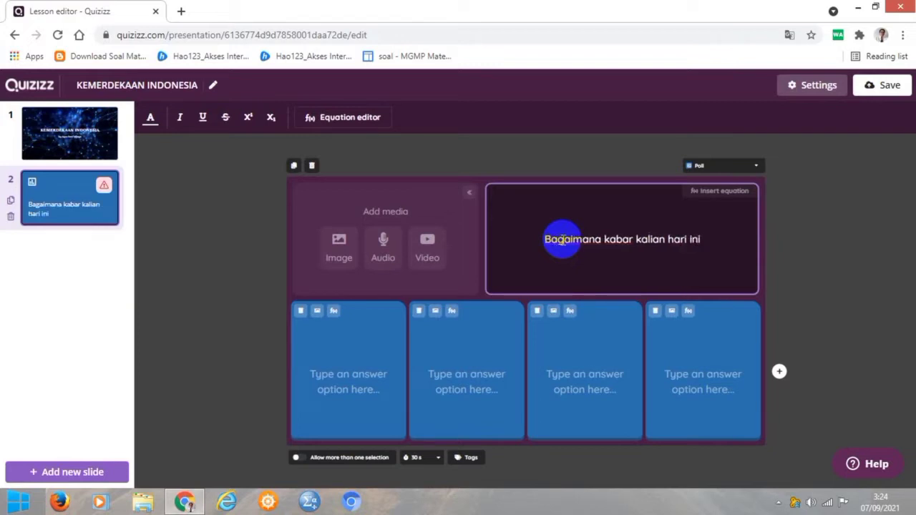
type("?")
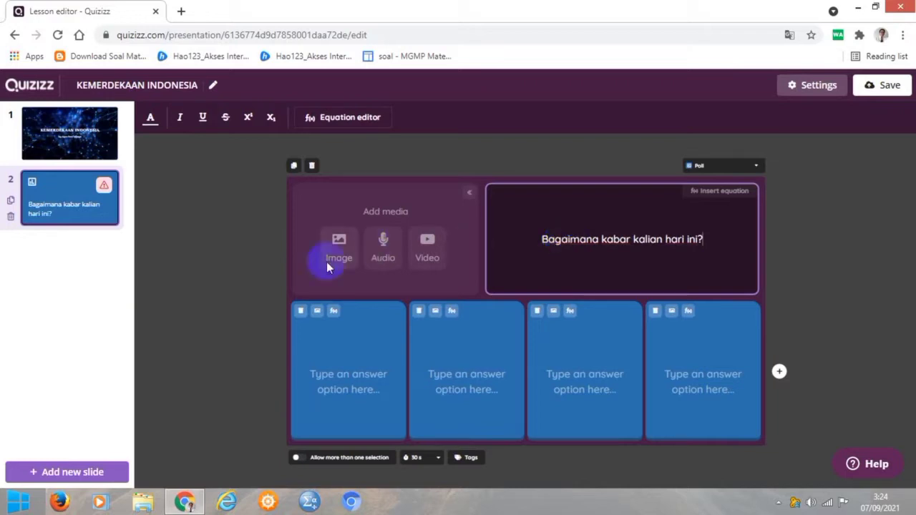
Step: Start an image for the first answer option, then switch to File Explorer and show QUIZIZZ > PRAKTEK MEMBUAT LESSON on Data (D:) as large icons
left_click(380, 388)
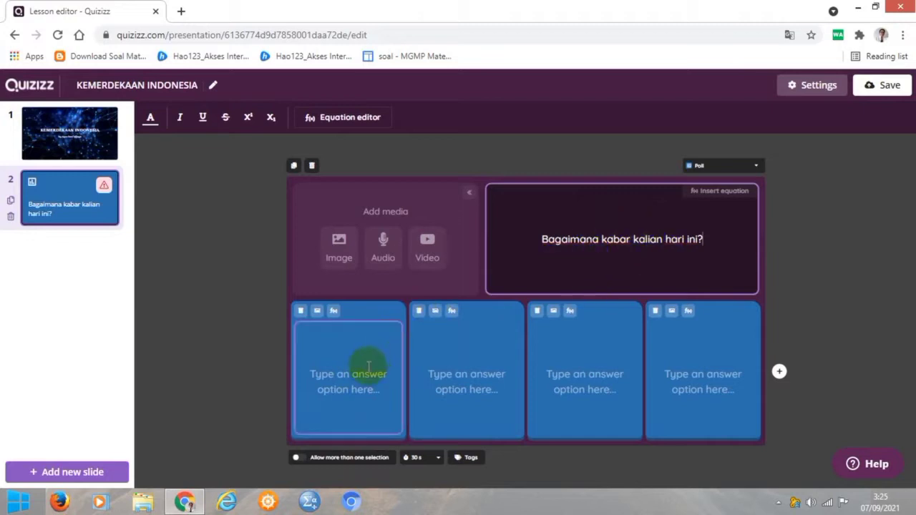
left_click(317, 312)
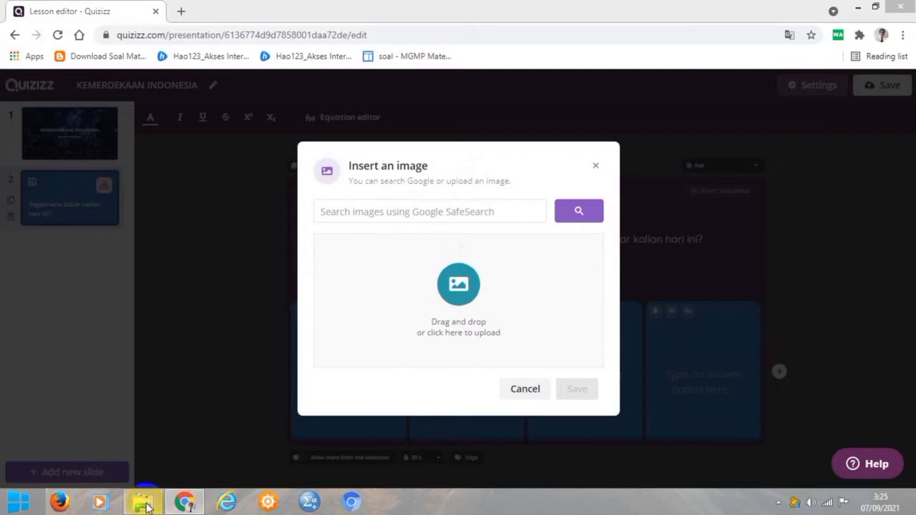
left_click(145, 504)
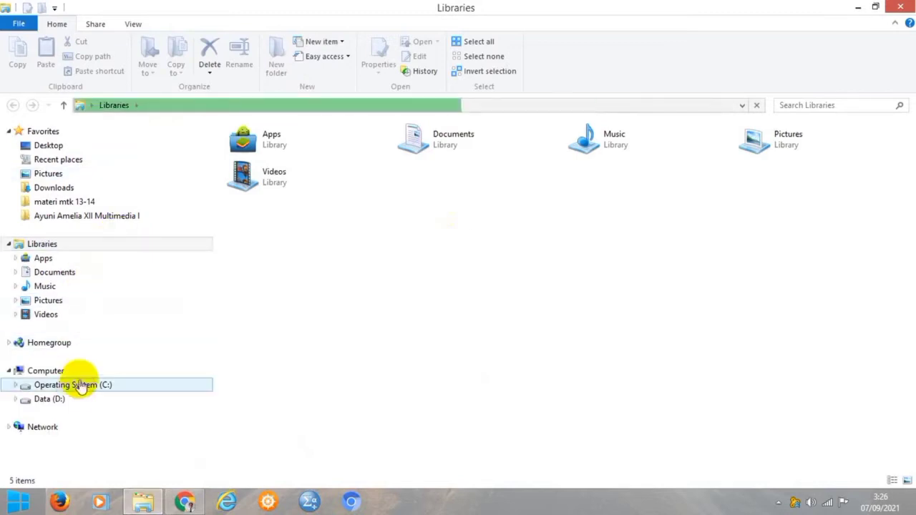
left_click(55, 397)
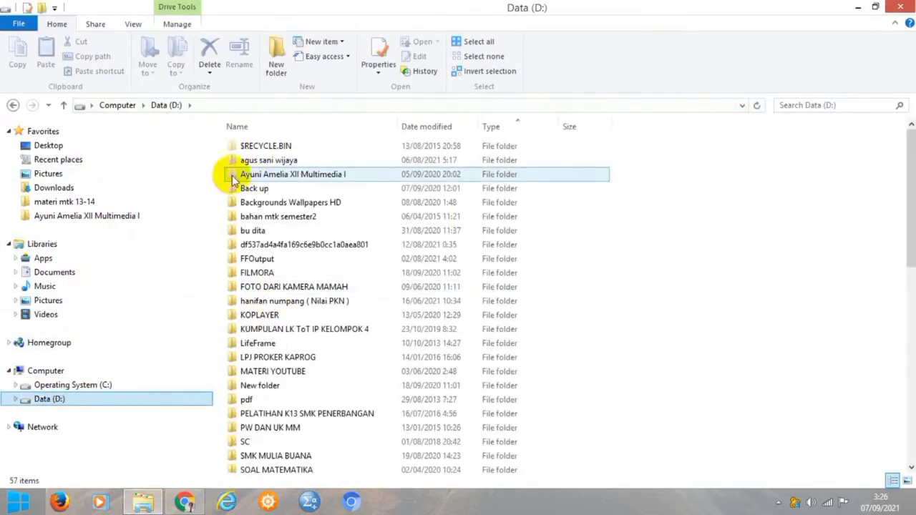
double_click(247, 161)
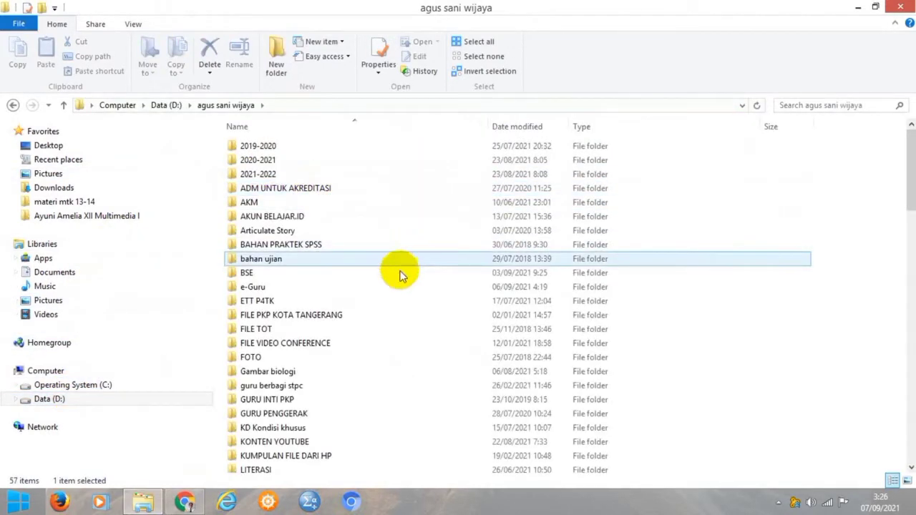
scroll(401, 279, "down", 8)
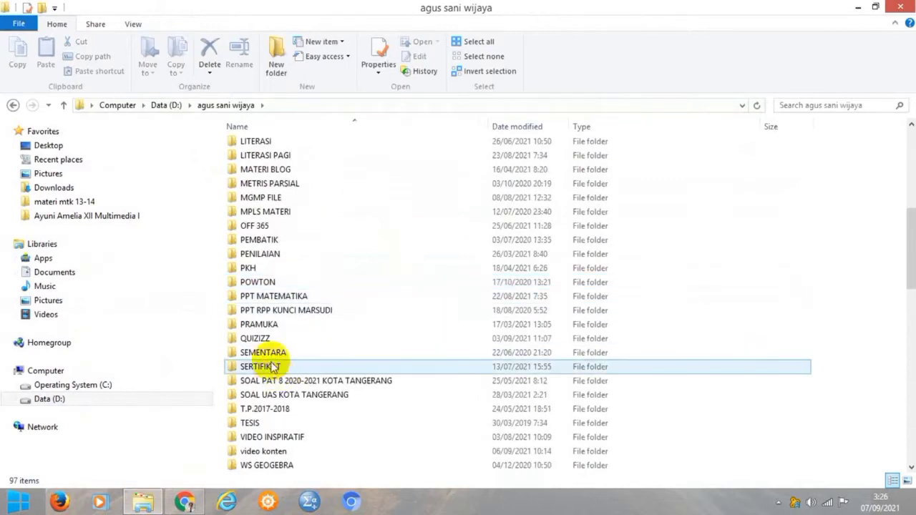
double_click(266, 339)
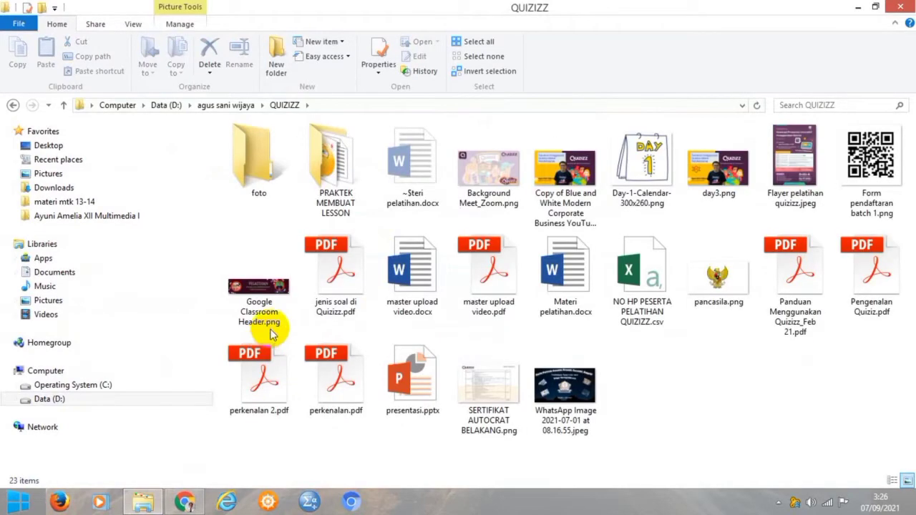
double_click(335, 163)
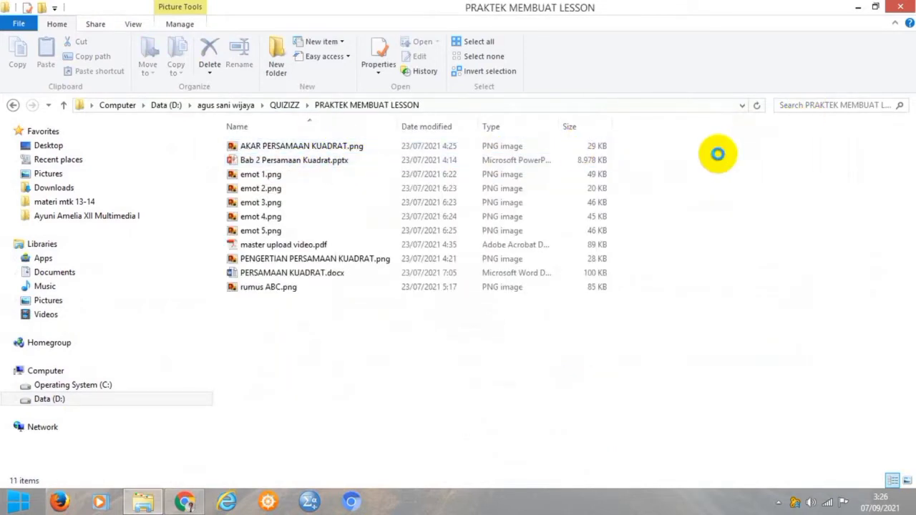
right_click(718, 154)
mouse_move(739, 166)
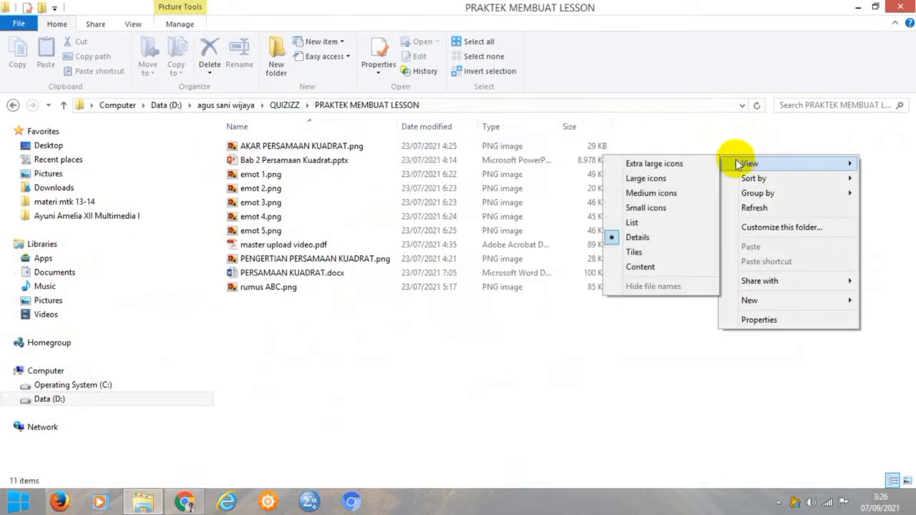
left_click(646, 178)
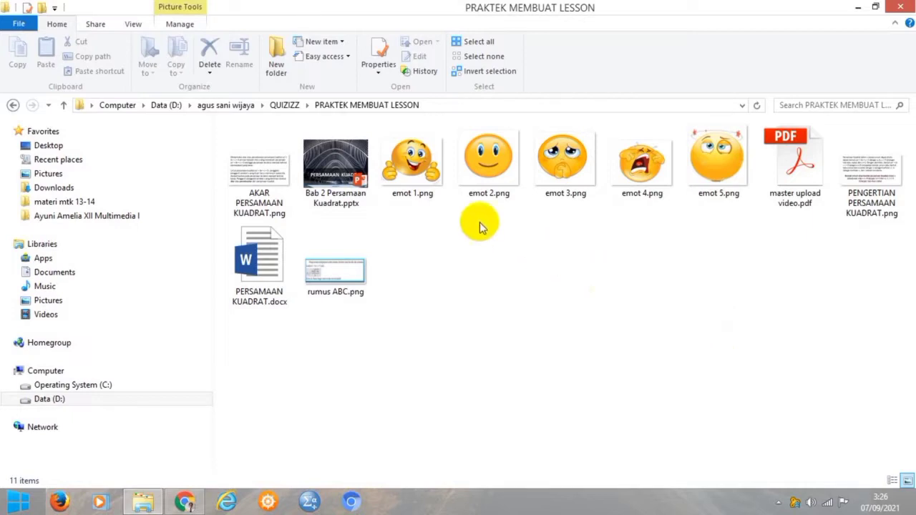
Step: Upload emot 1.png from the folder into the image dialog and save it as the first answer option
left_click(421, 166)
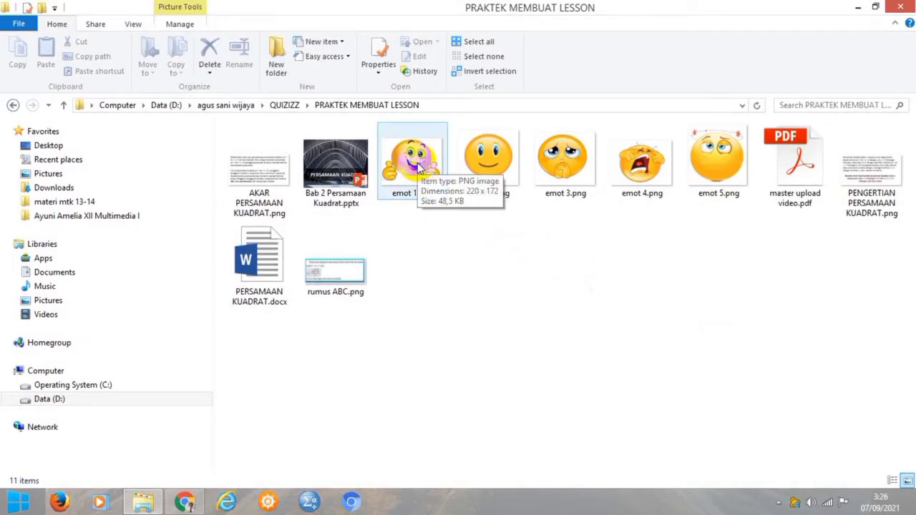
left_click(421, 167)
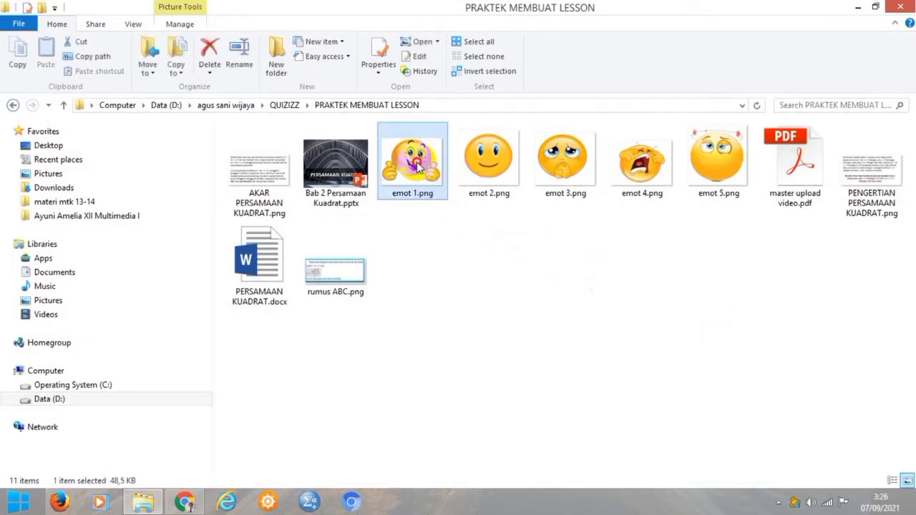
left_click_drag(420, 166, 471, 320)
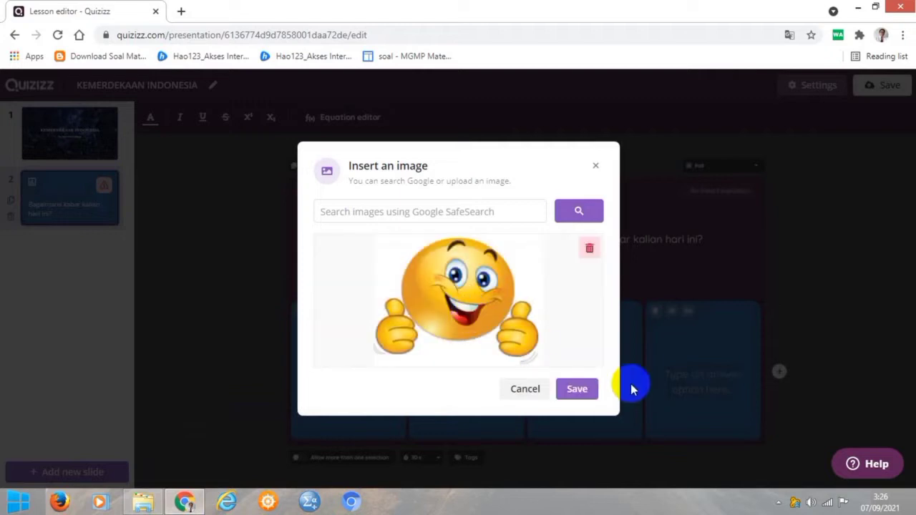
left_click(578, 391)
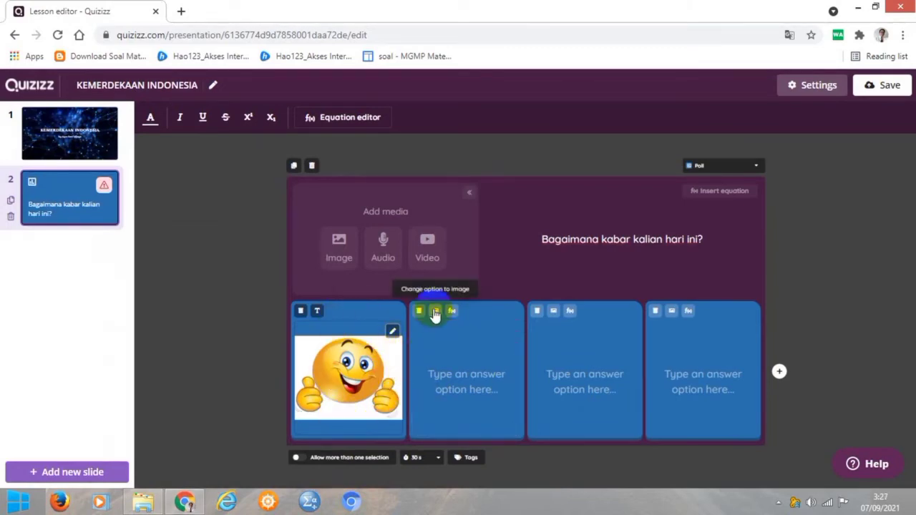
Step: Change the second answer option to an image, using emot 2.png from the PRAKTEK MEMBUAT LESSON folder
left_click(435, 313)
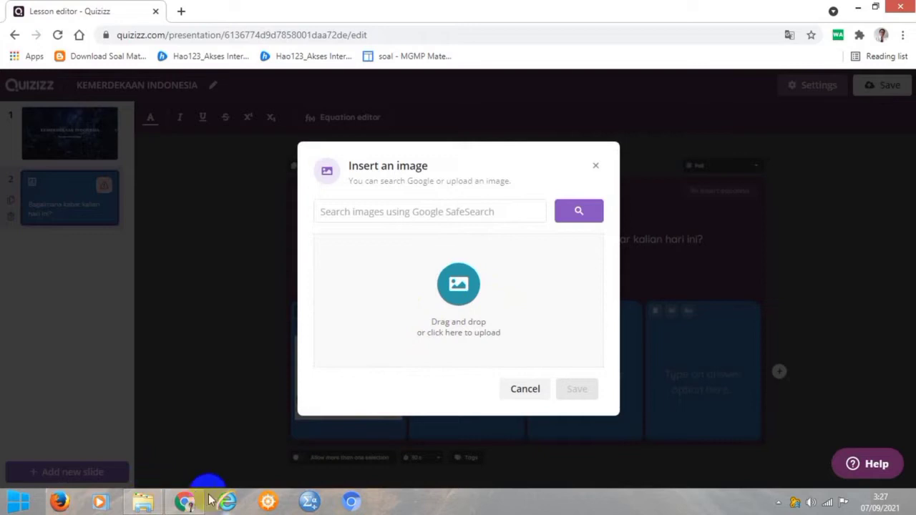
left_click(141, 501)
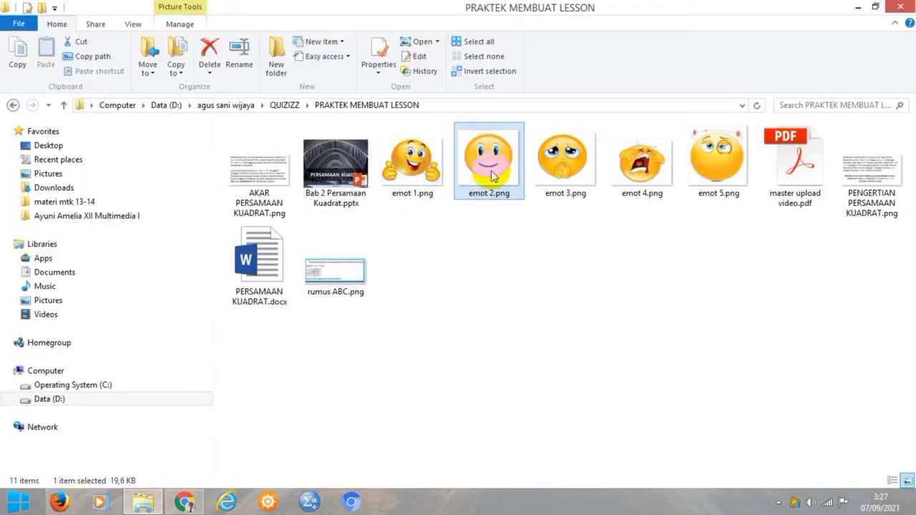
left_click_drag(493, 176, 458, 317)
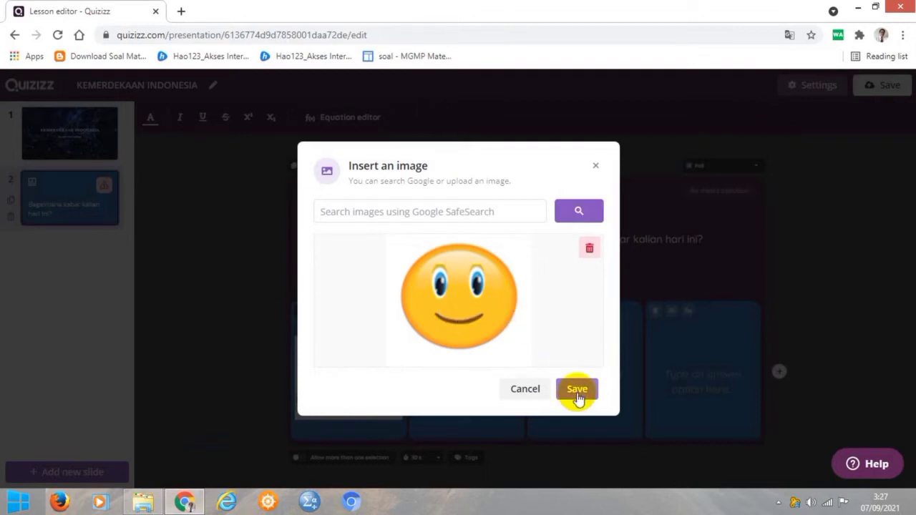
left_click(578, 393)
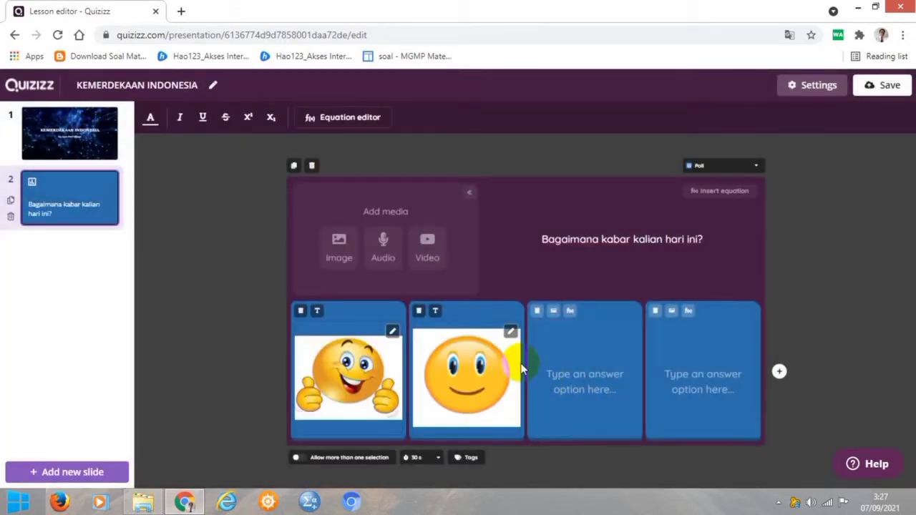
Step: Change the third answer option to an image, search the web images for "Sedih" and look through them
left_click(567, 336)
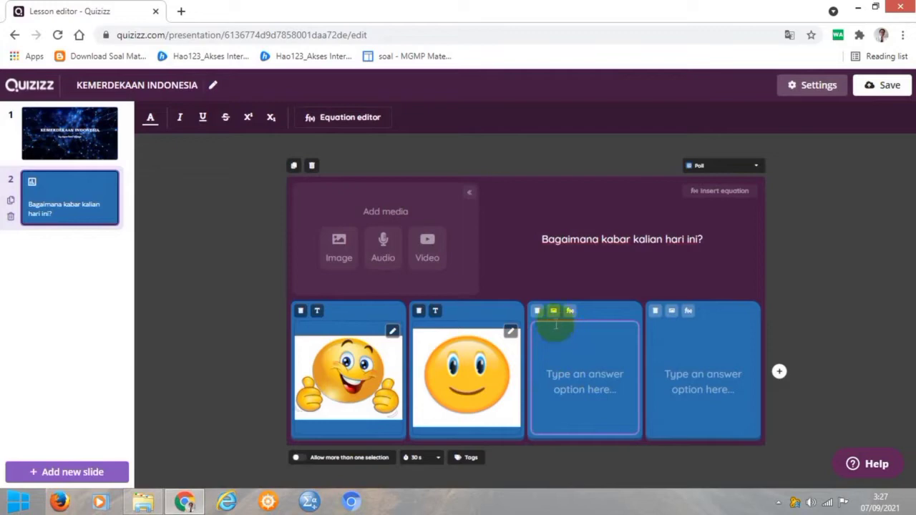
left_click(554, 315)
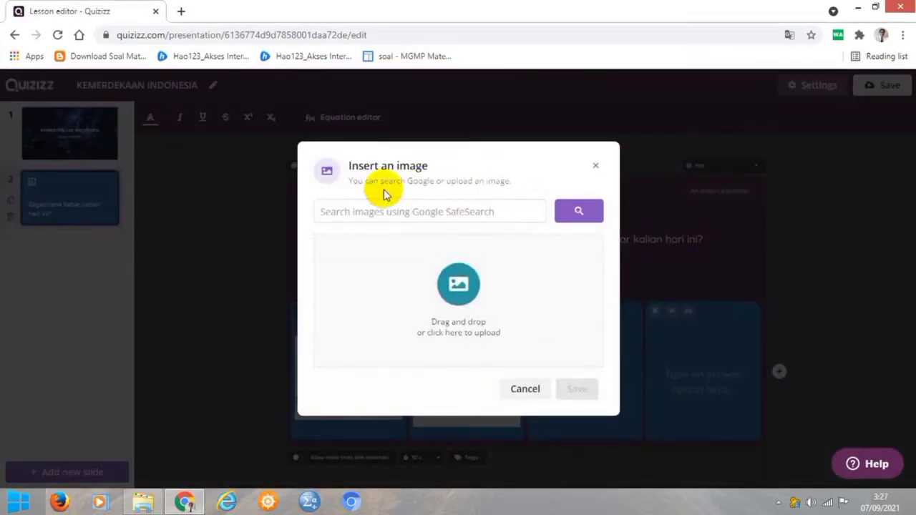
left_click(338, 211)
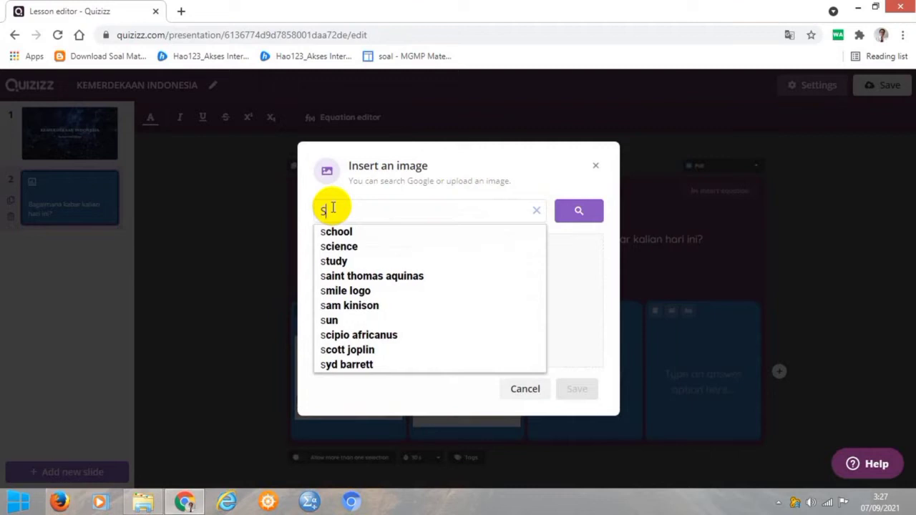
type("sedih")
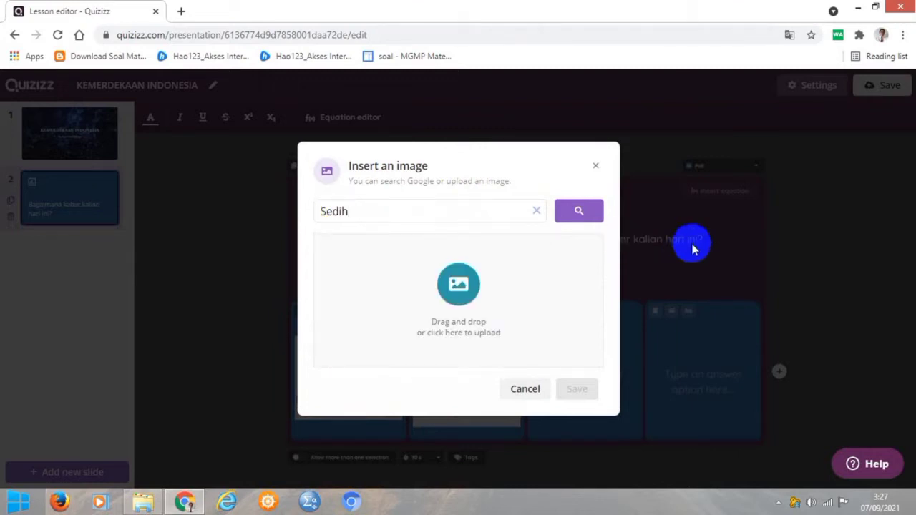
left_click(581, 211)
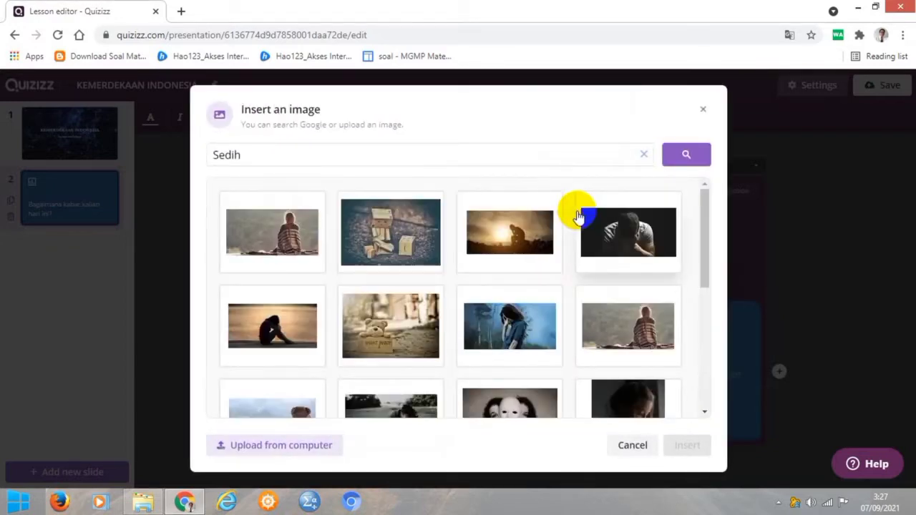
mouse_move(703, 198)
left_mouse_down()
mouse_move(702, 358)
mouse_move(694, 185)
left_mouse_up()
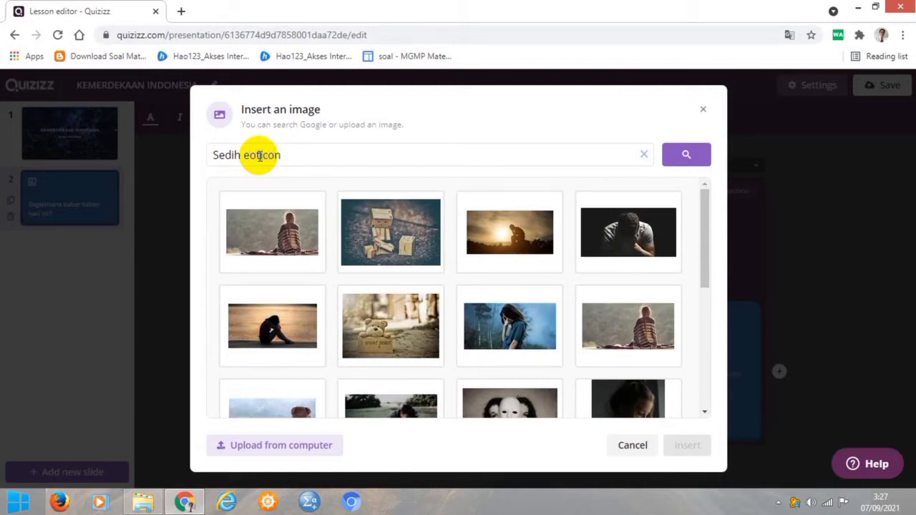
Step: Search the images for "Sedih eoticon" and insert the plain yellow frowning face as the third answer option
key("Return")
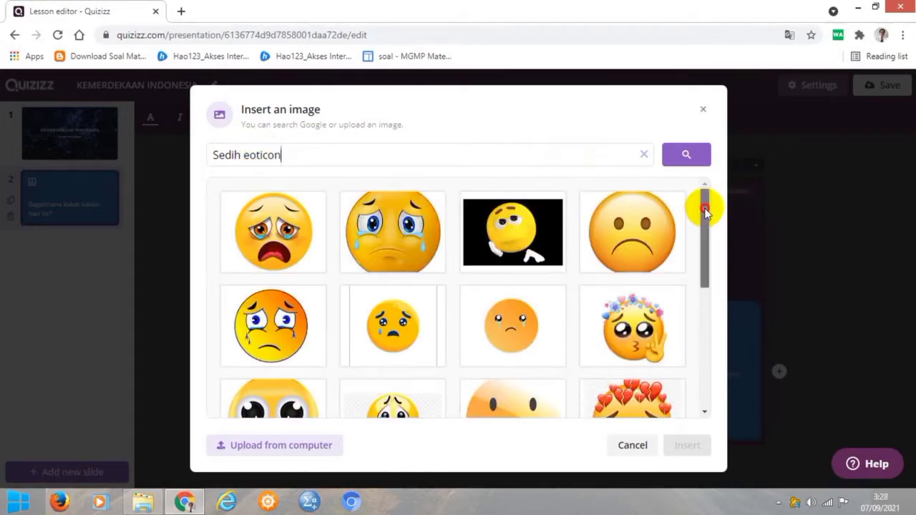
mouse_move(706, 206)
left_mouse_down()
mouse_move(704, 341)
mouse_move(706, 196)
mouse_move(718, 279)
mouse_move(695, 205)
left_mouse_up()
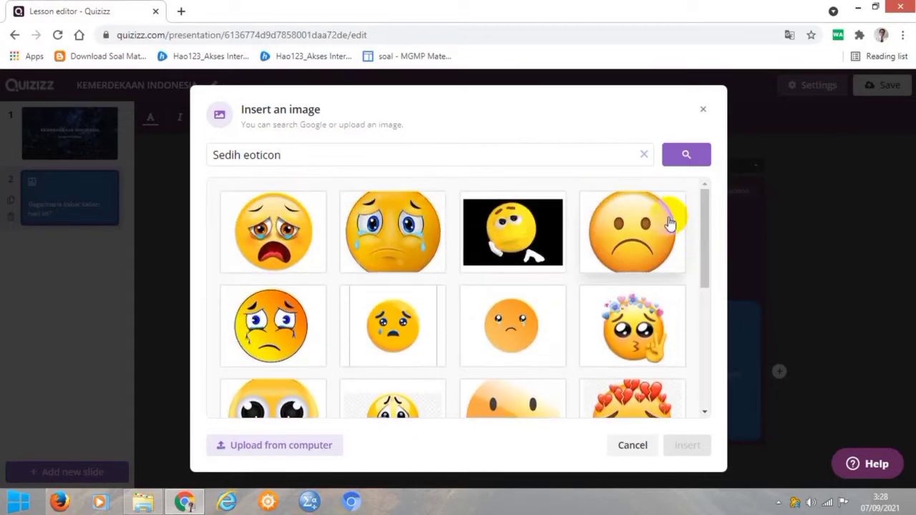
left_click(634, 244)
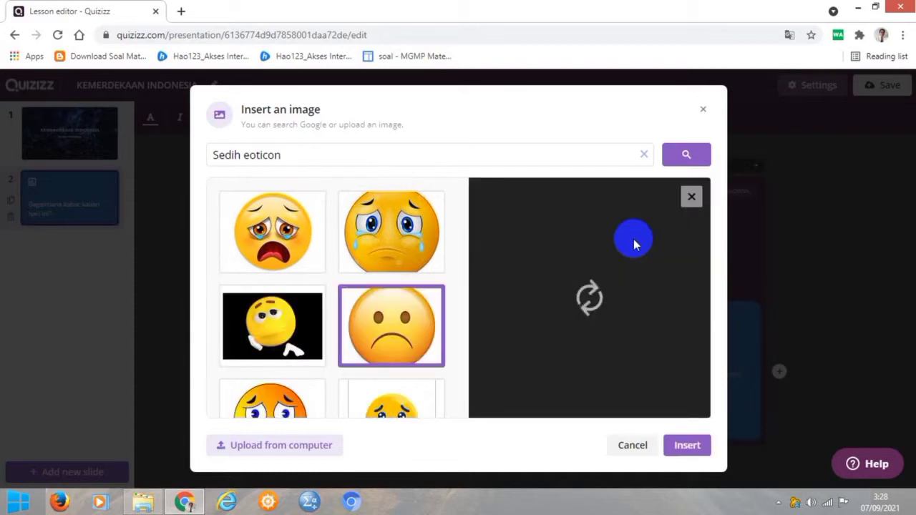
left_click(691, 449)
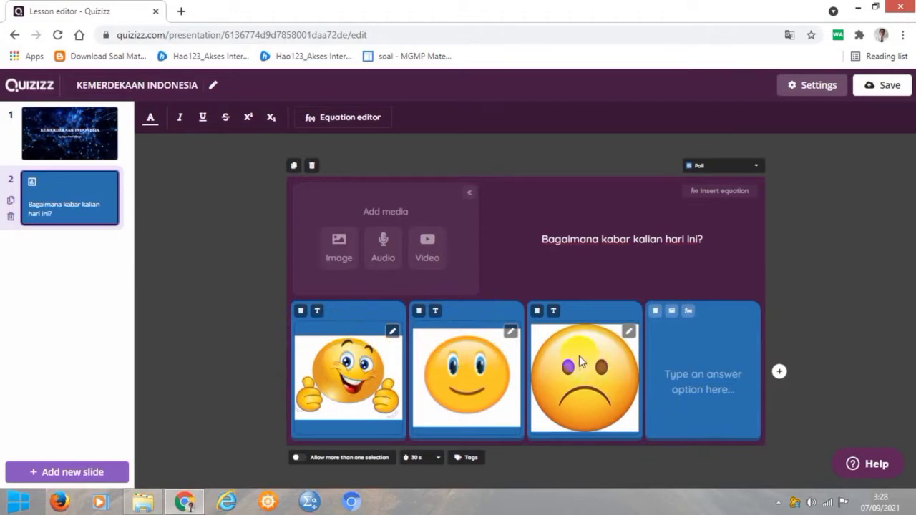
Step: Change the fourth answer option to an image by searching for "sedih emoticon" and inserting the yellow face with blue tearful eyes
left_click(673, 311)
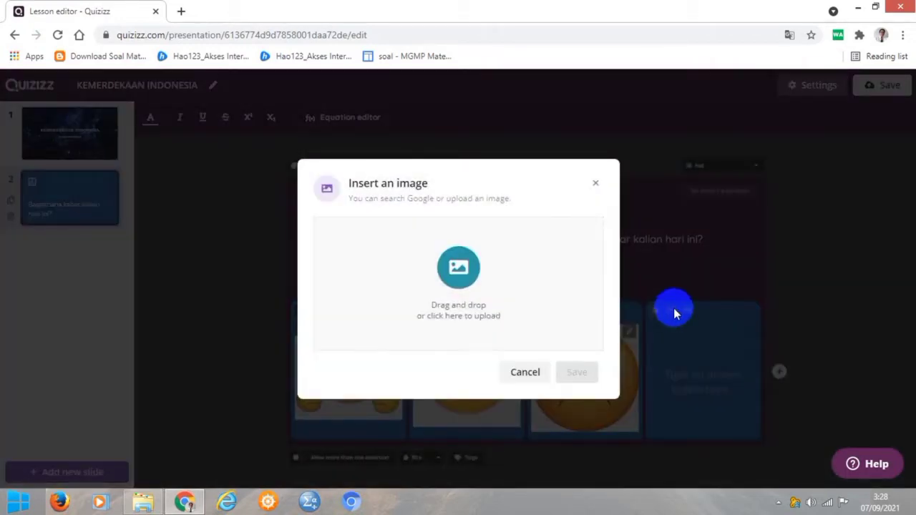
left_click(456, 213)
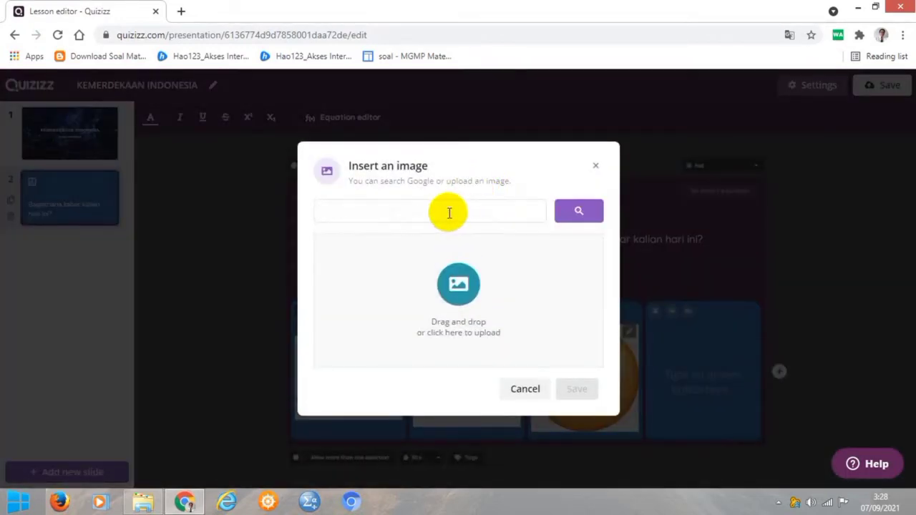
type("sedih emoticon")
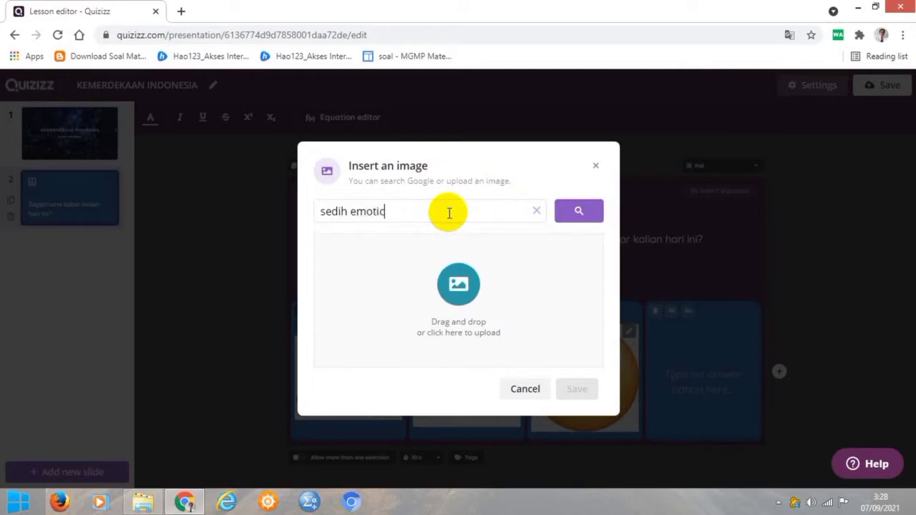
left_click(584, 210)
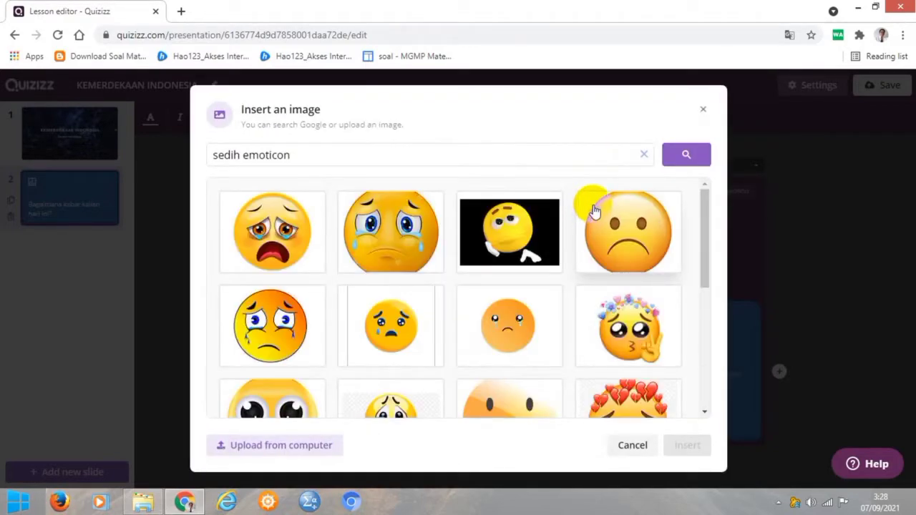
left_click(407, 246)
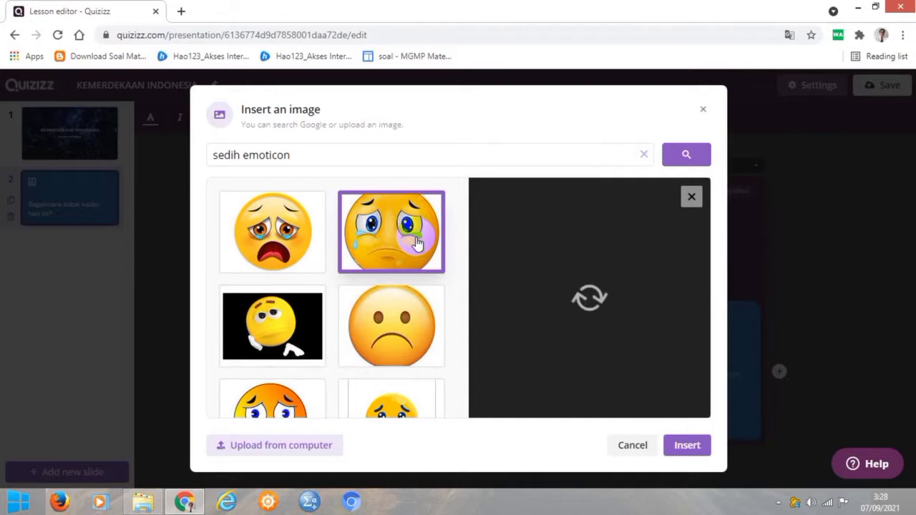
left_click(699, 449)
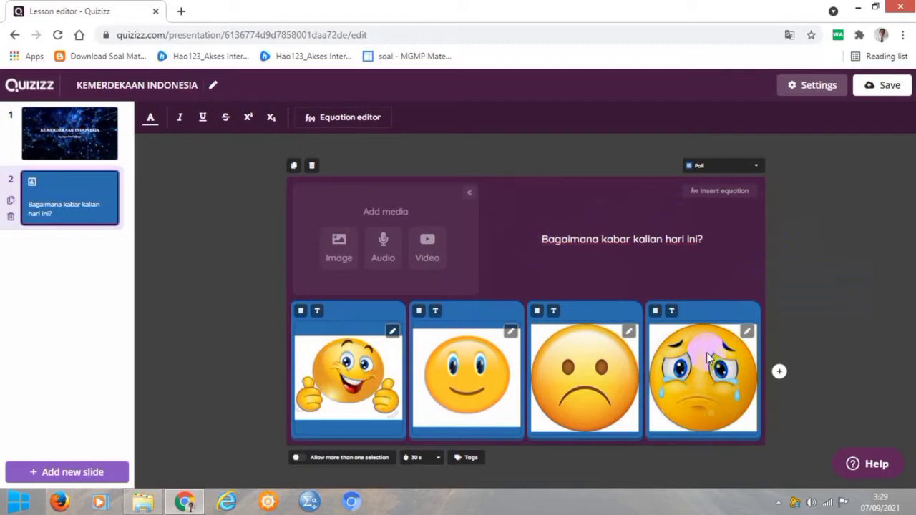
Step: Add a third slide to the lesson using the Web page link preset
left_click(64, 478)
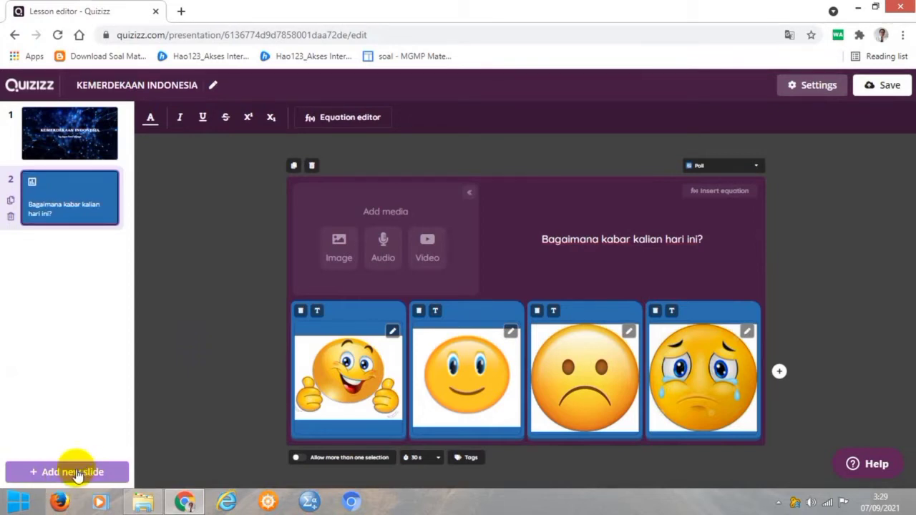
left_click(50, 476)
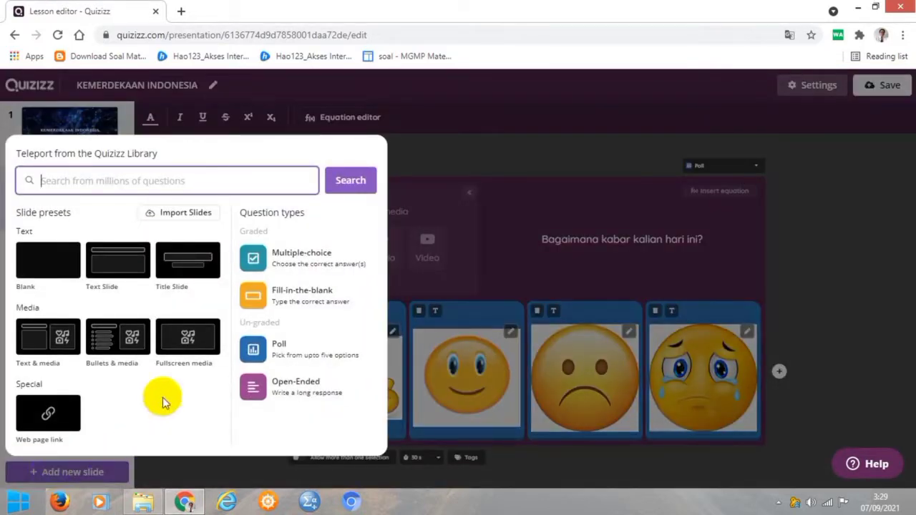
left_click(49, 412)
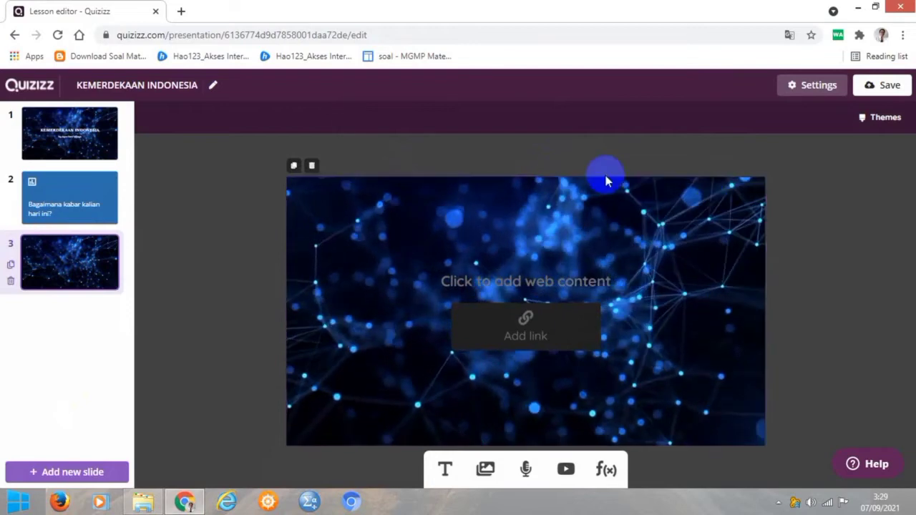
Step: Apply the purple basic theme to the web link slide and close the theme settings
left_click(863, 118)
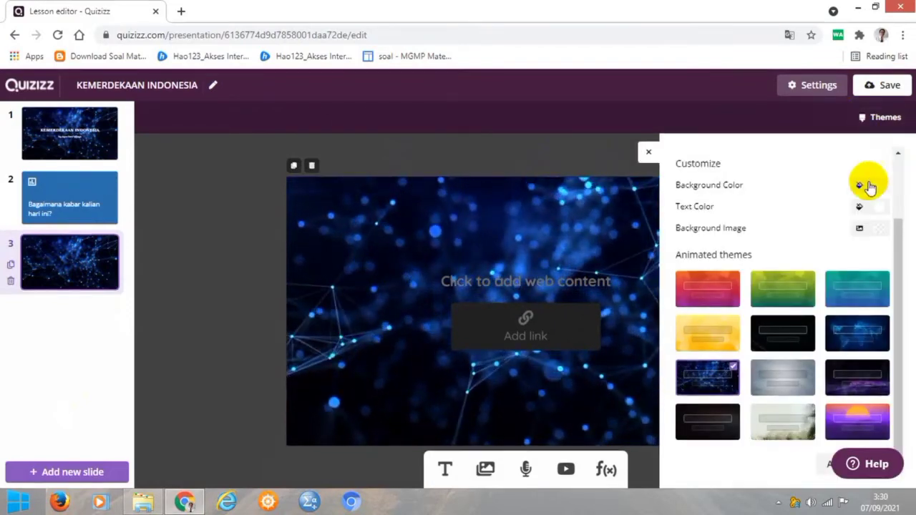
left_click_drag(901, 246, 896, 112)
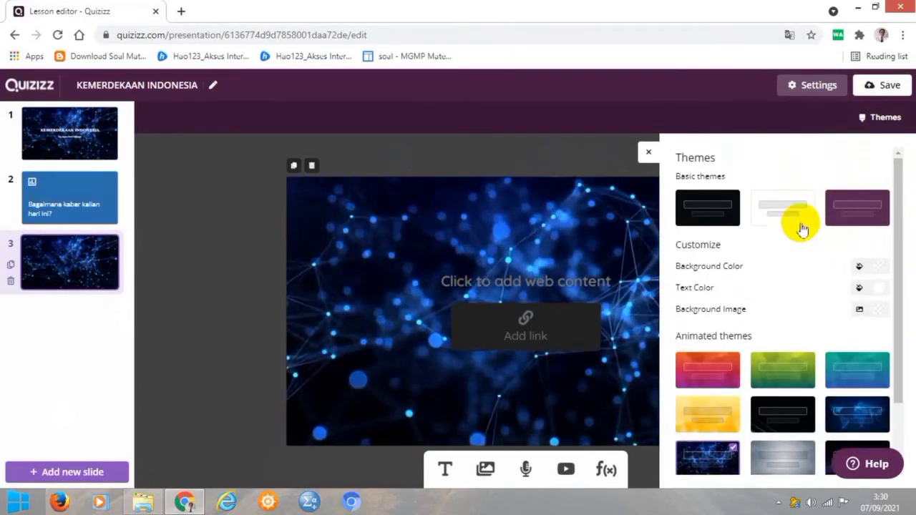
left_click(849, 218)
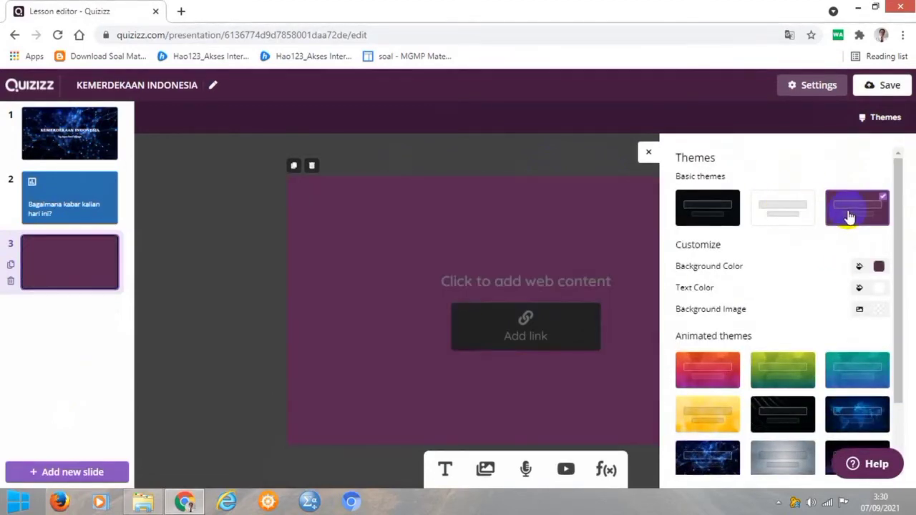
scroll(849, 218, "down", 1)
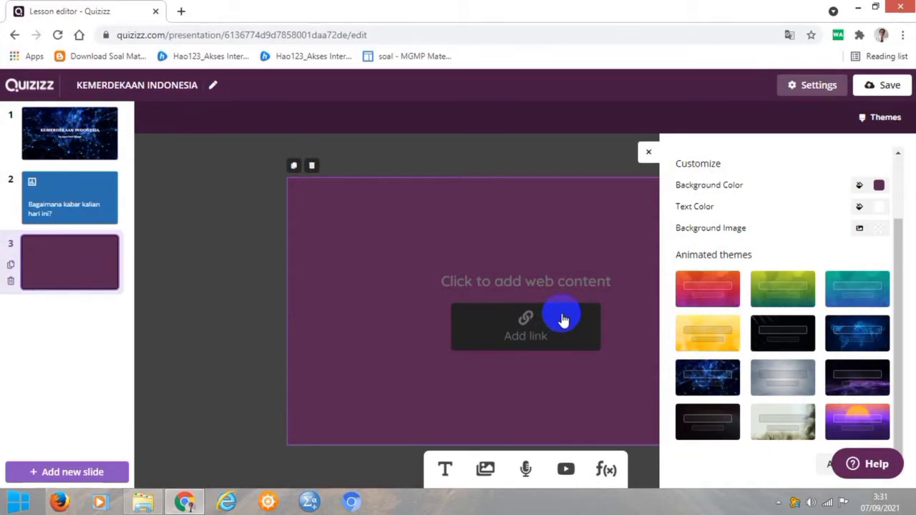
left_click(648, 153)
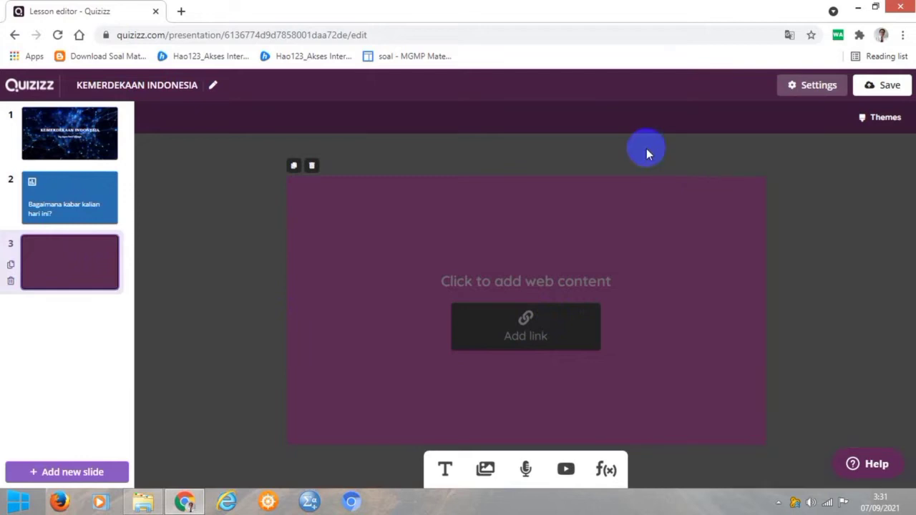
Step: Search Google for "kemerdekaan indonesia" in a new browser tab
left_click(181, 13)
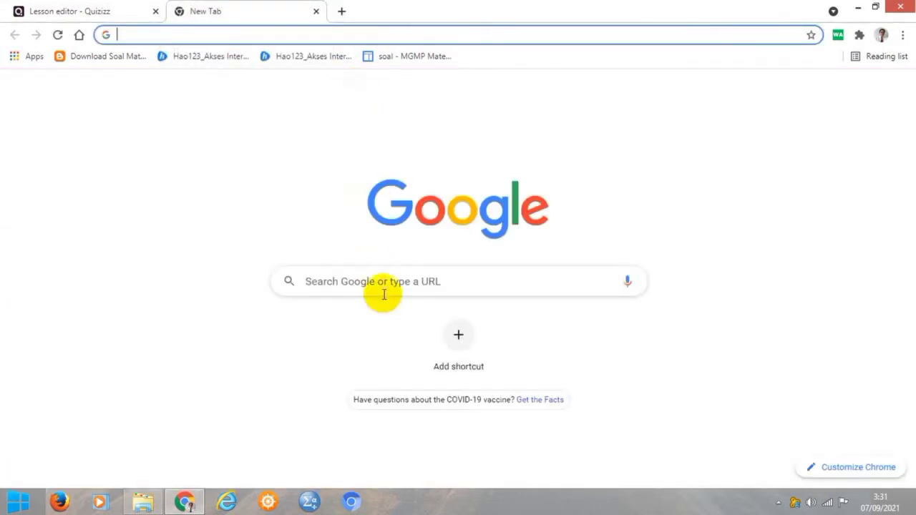
left_click(364, 286)
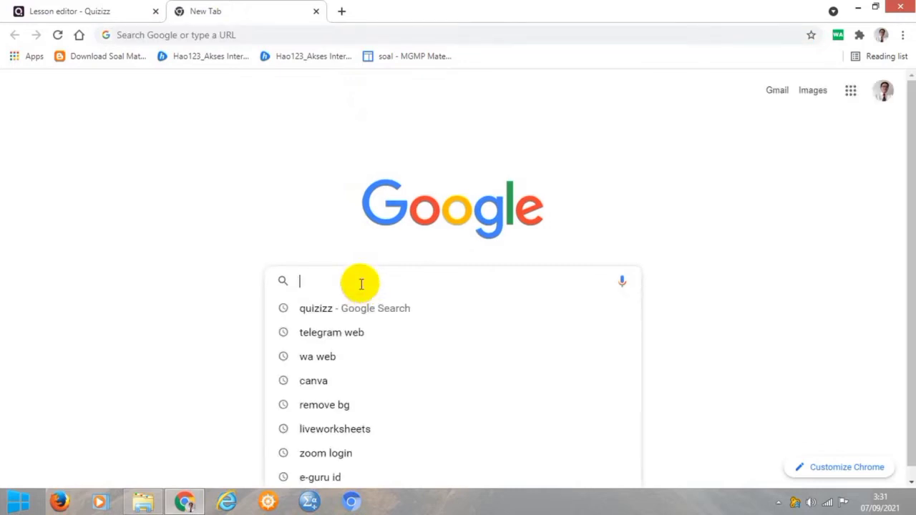
type("keme")
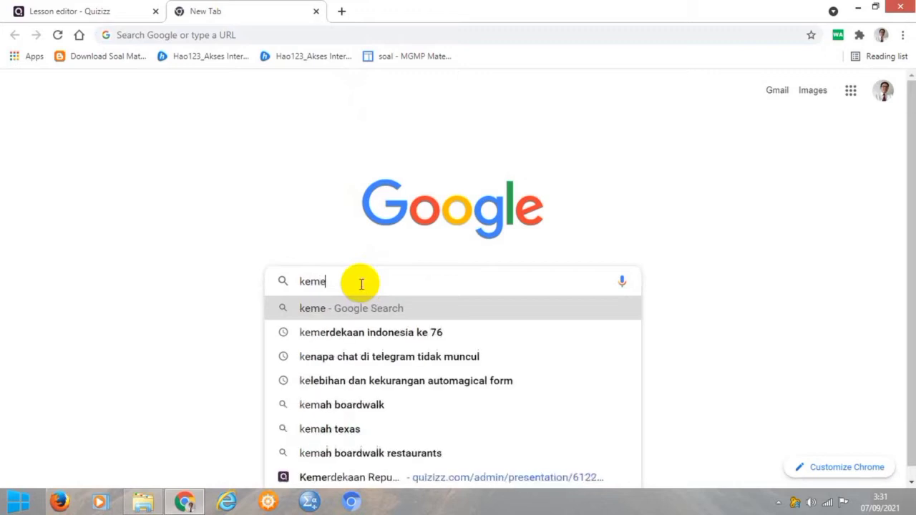
type("rdekaan")
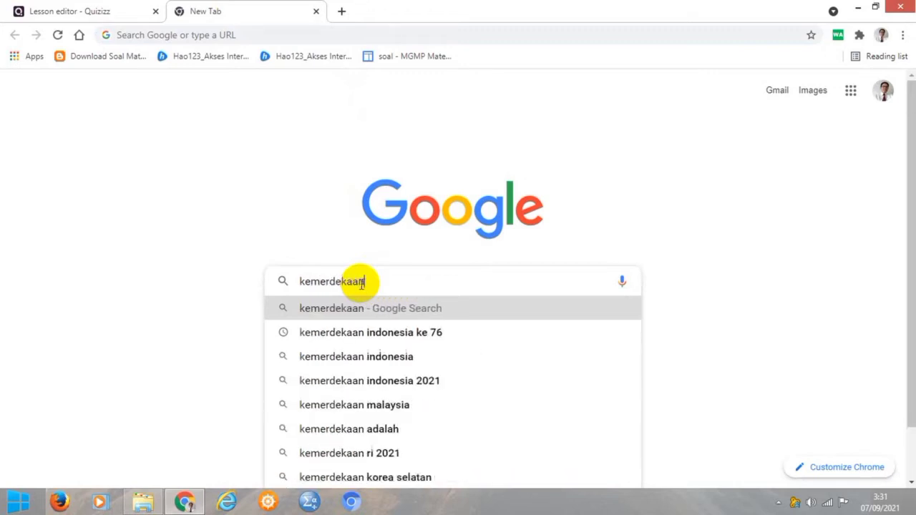
type(" in")
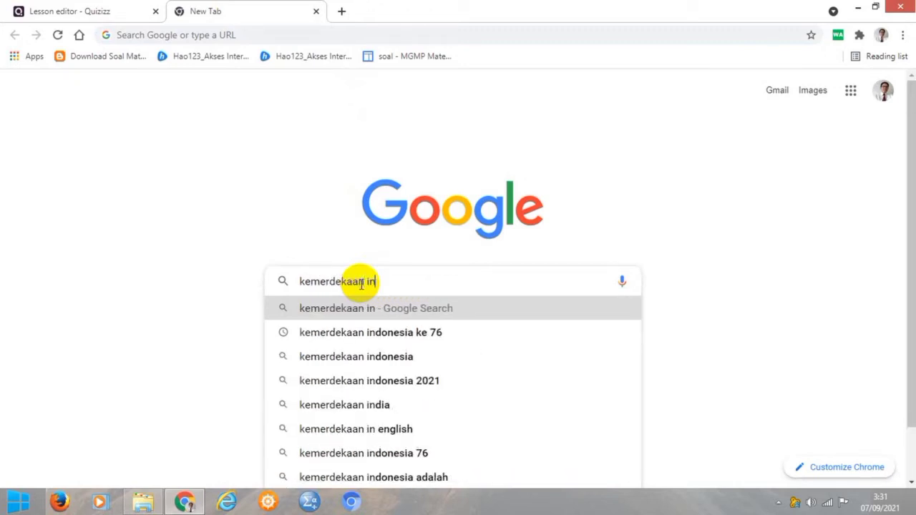
type("donesia")
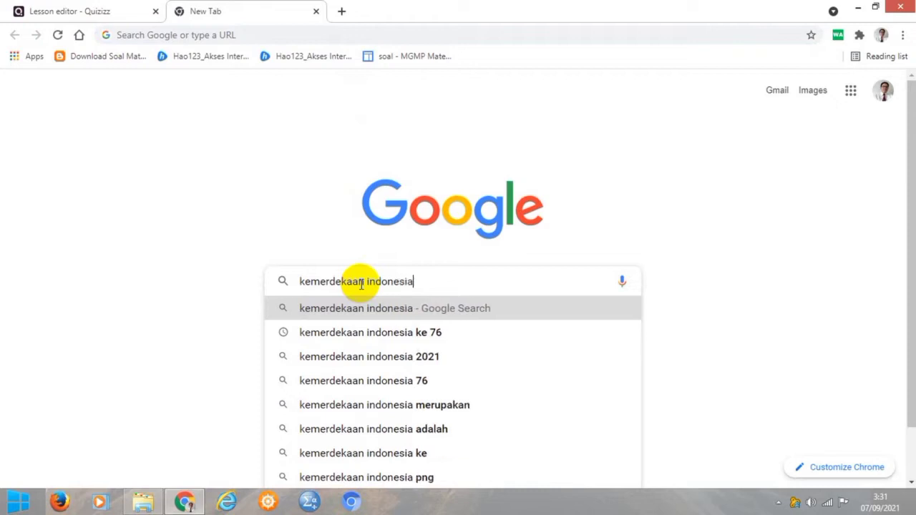
key("Return")
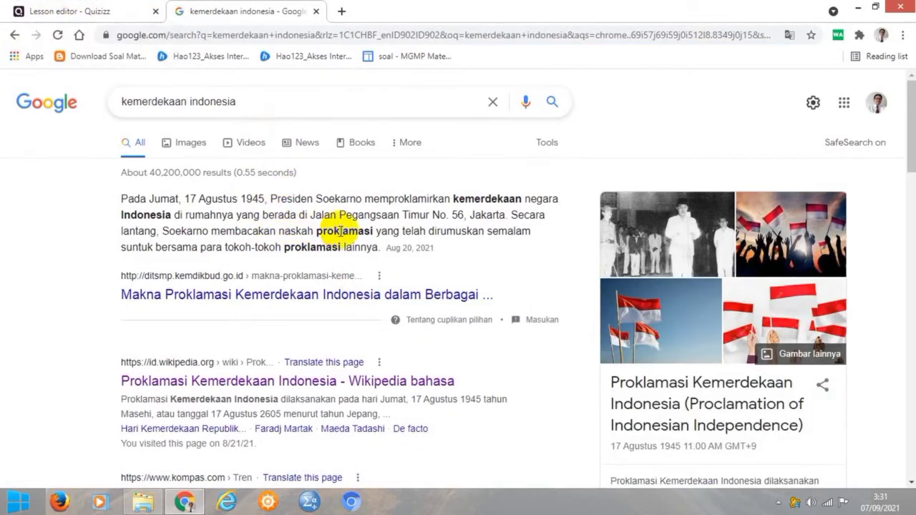
Step: Open the Wikipedia article Proklamasi Kemerdekaan Indonesia from the search results
left_click(229, 295)
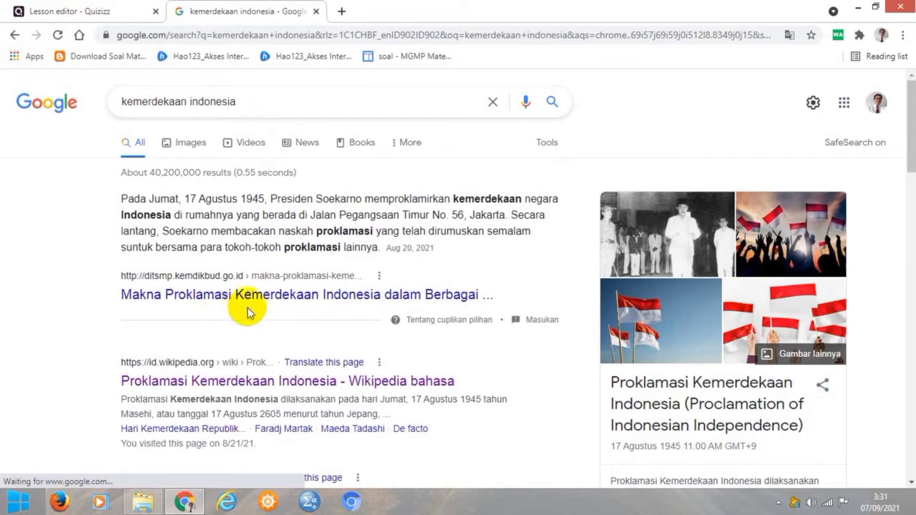
scroll(250, 315, "down", 1)
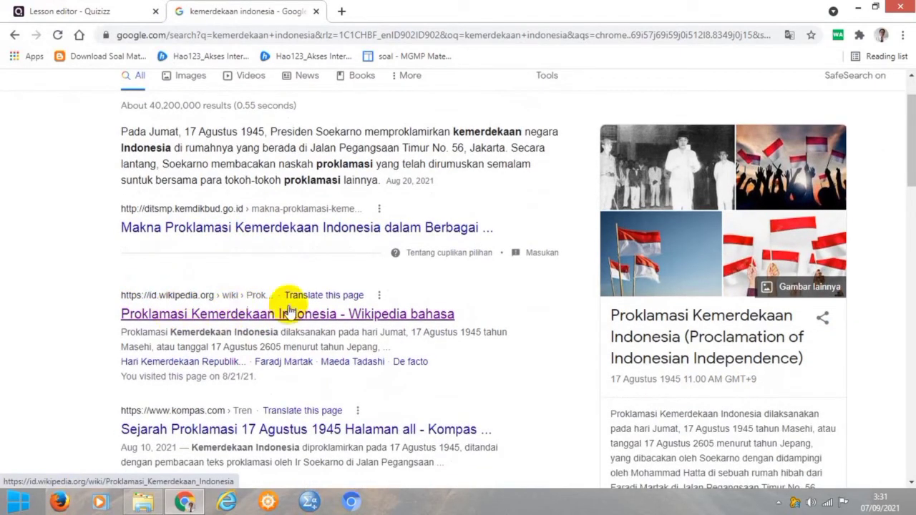
left_click(258, 319)
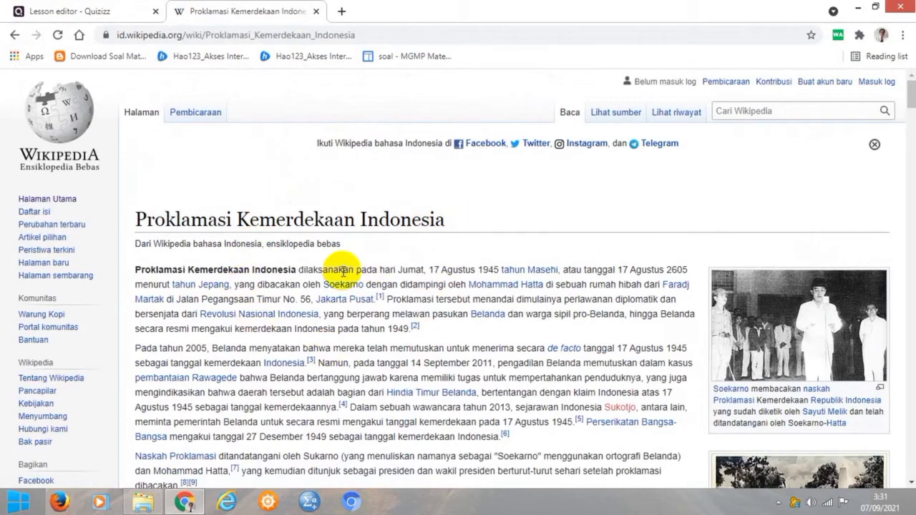
Step: Look through the Wikipedia article on the Indonesian proclamation and copy its web address
scroll(344, 272, "down", 5)
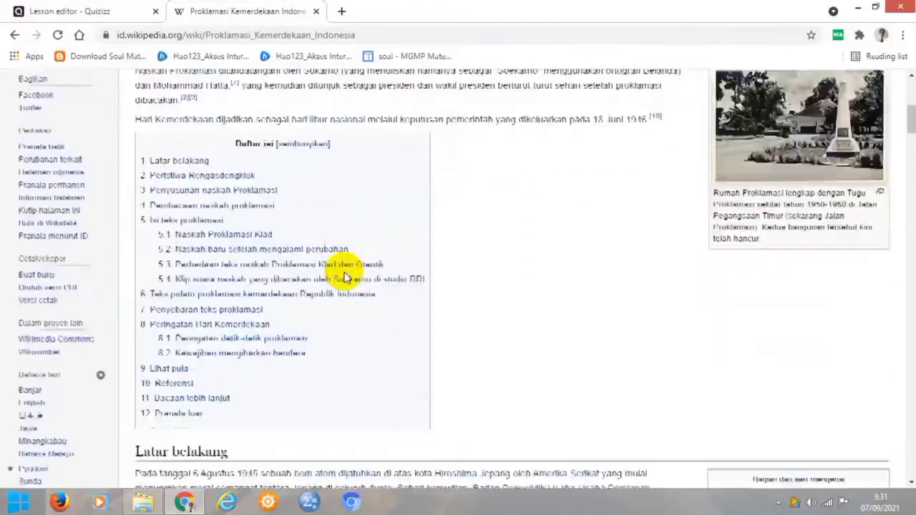
scroll(343, 275, "down", 3)
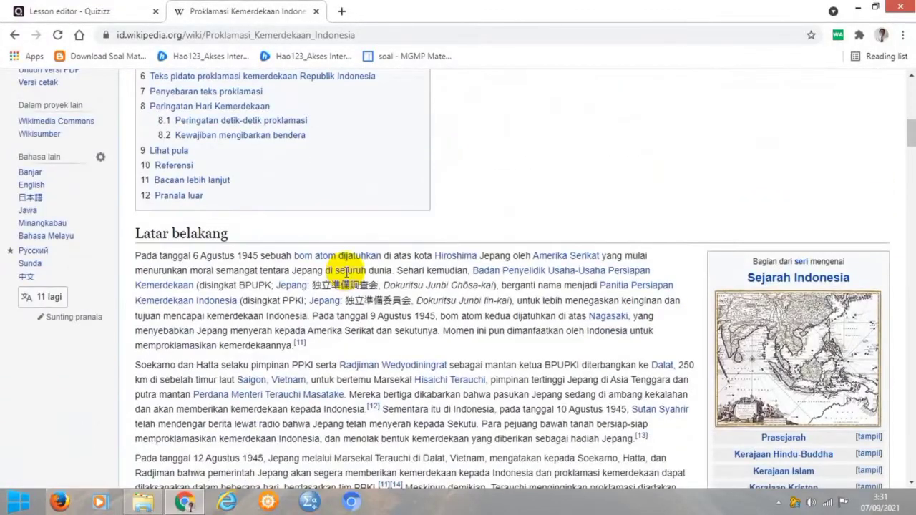
scroll(346, 273, "down", 5)
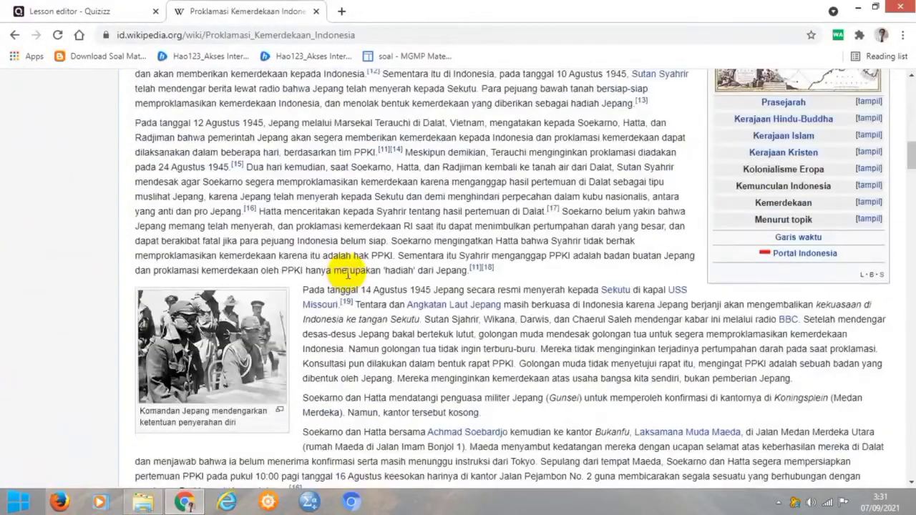
scroll(347, 274, "down", 5)
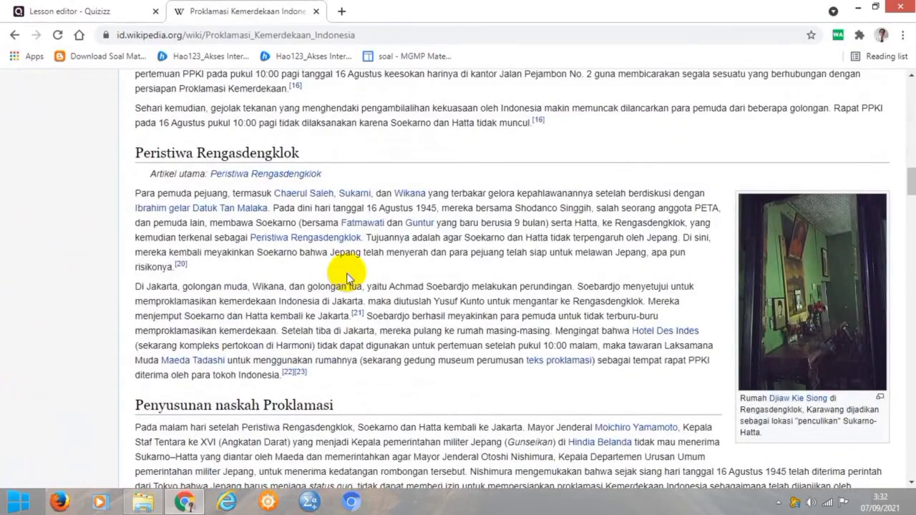
scroll(346, 276, "up", 18)
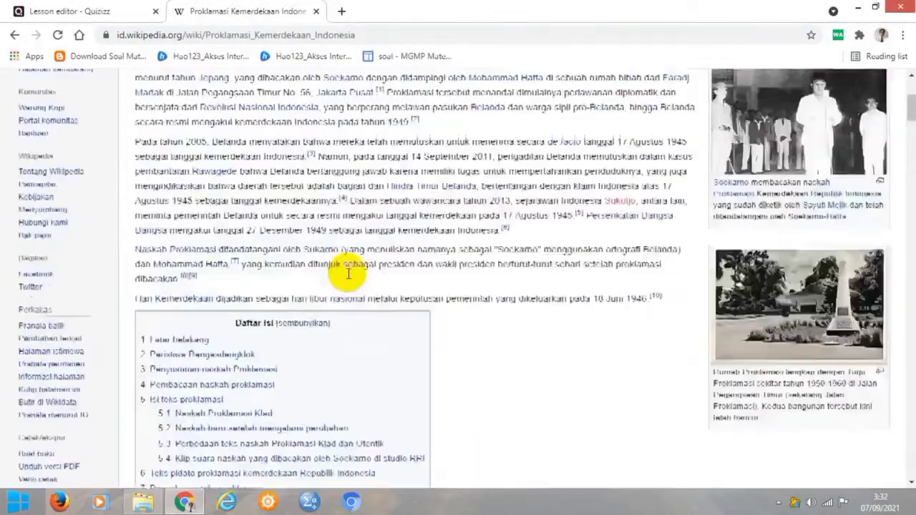
scroll(349, 272, "up", 3)
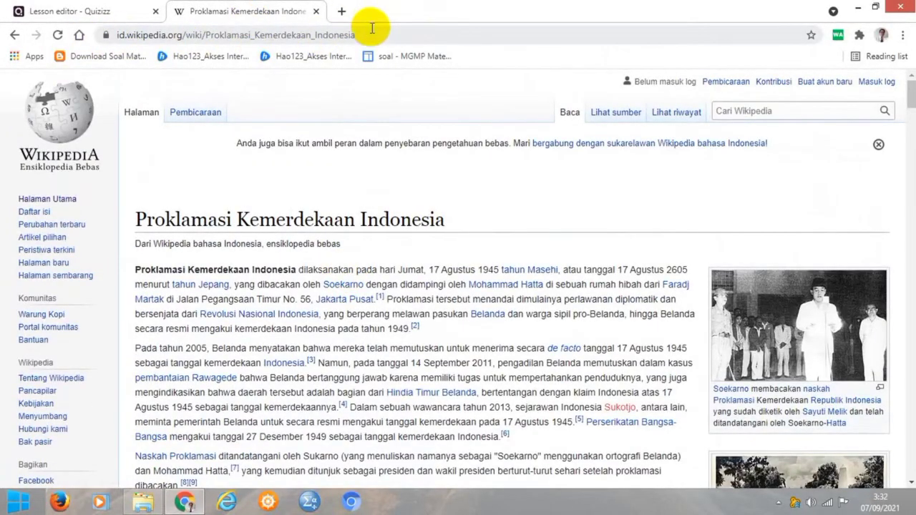
left_click_drag(359, 33, 106, 37)
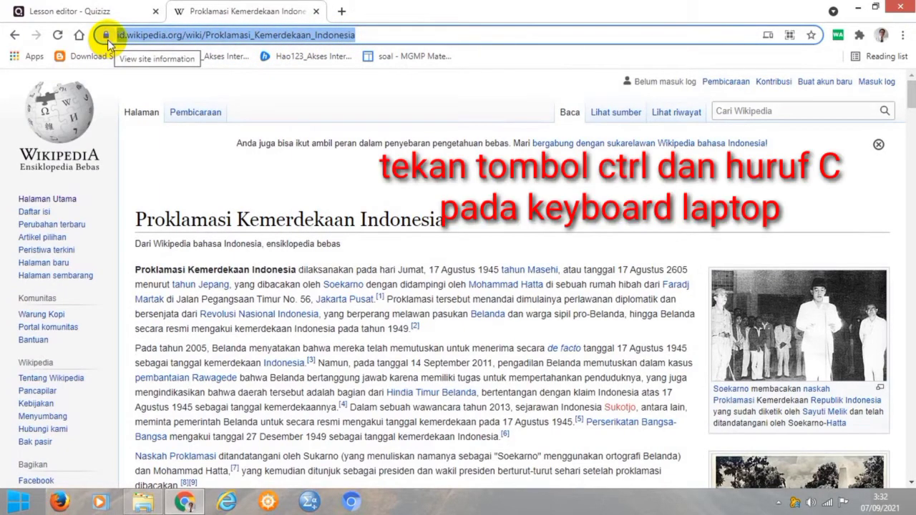
key("ctrl+c")
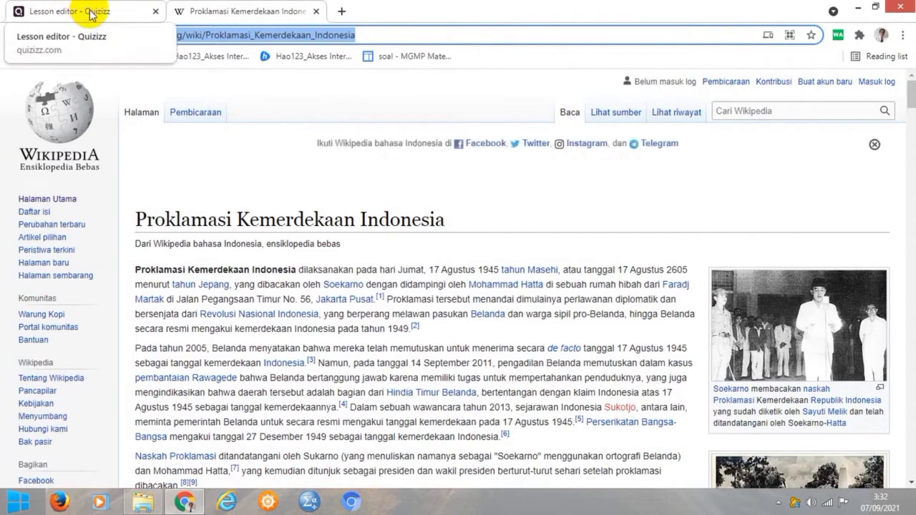
Step: Return to the Quizizz lesson editor and insert the copied Wikipedia link as the web content of slide 3
left_click(90, 14)
left_click(523, 250)
left_click(524, 324)
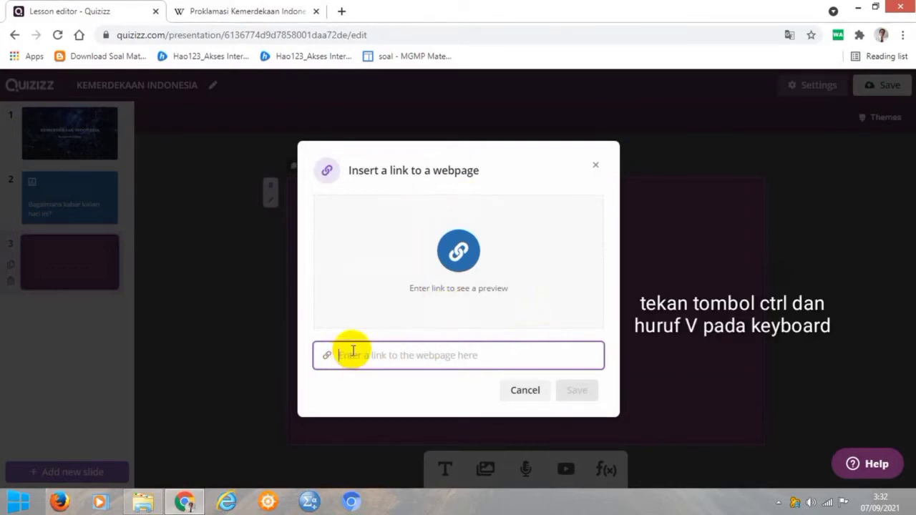
key("ctrl+v")
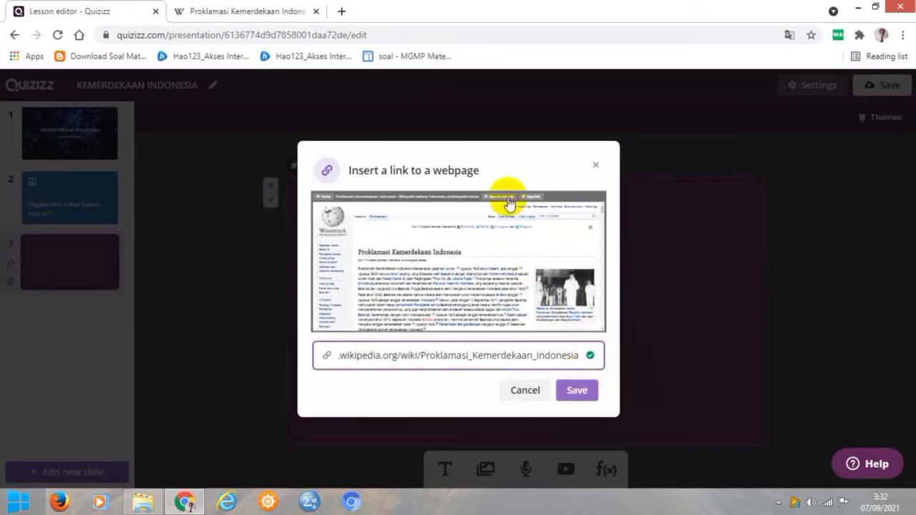
left_click(577, 394)
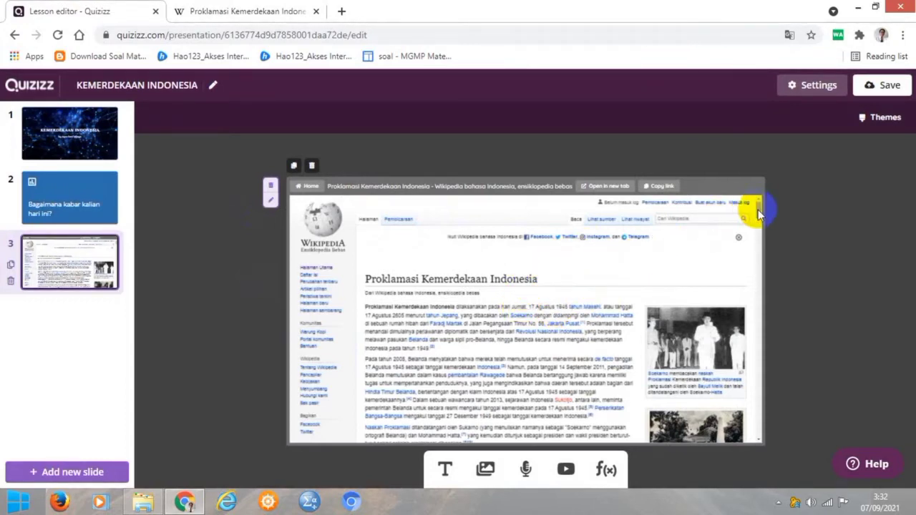
Step: Add an ungraded poll question slide after the Wikipedia web page slide
mouse_move(757, 208)
left_mouse_down()
mouse_move(761, 222)
mouse_move(756, 214)
left_mouse_up()
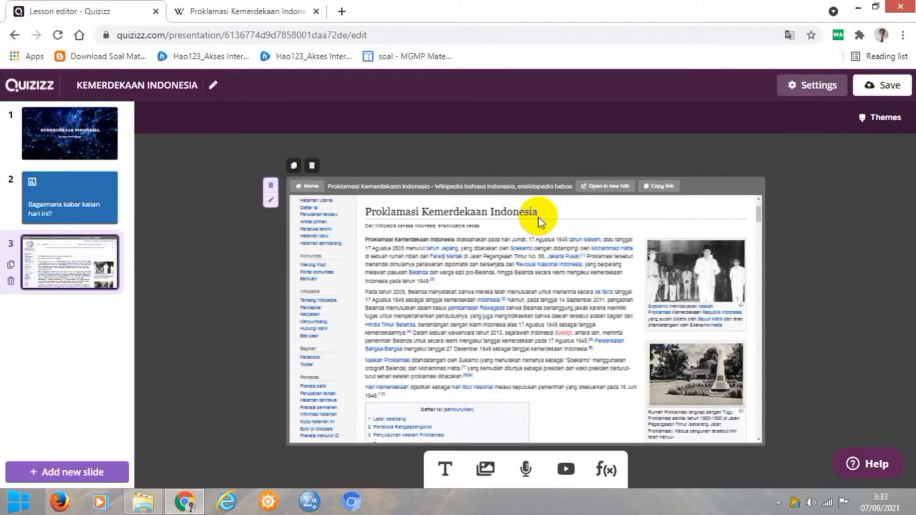
left_click(51, 474)
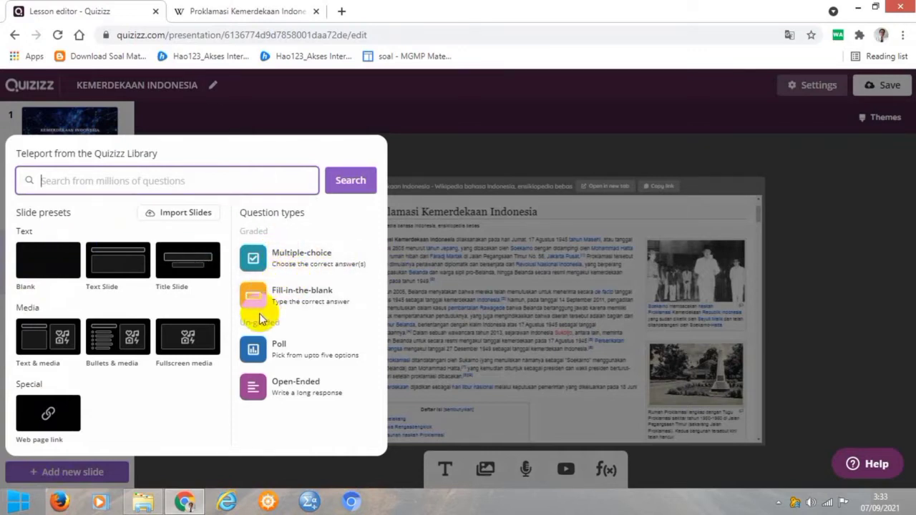
left_click(272, 294)
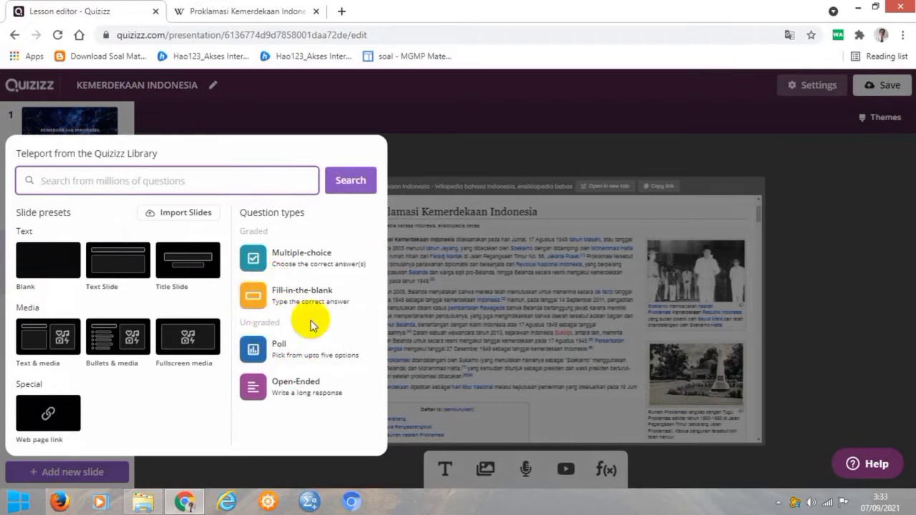
left_click(270, 360)
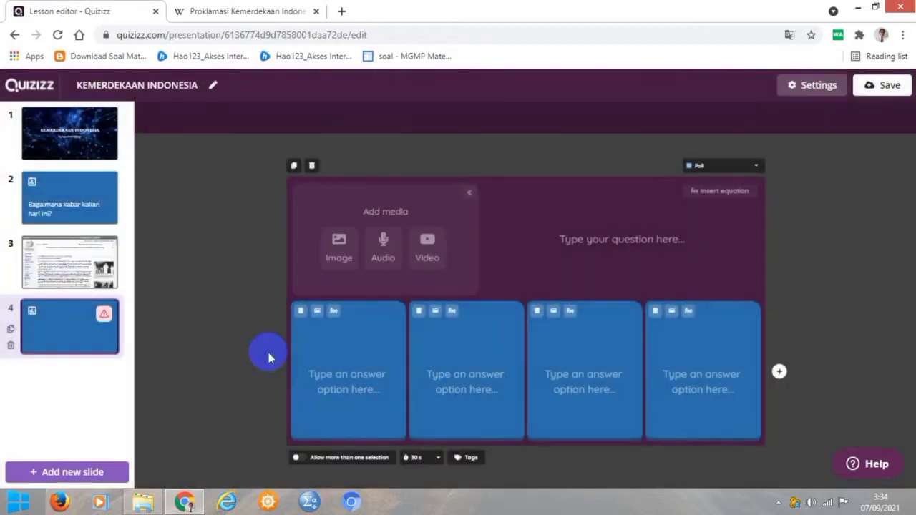
Step: Enter the poll question "Apakah kalian telah membaca materi tentang kemerdekaan Indonesia di atas?" on slide 4
left_click(575, 246)
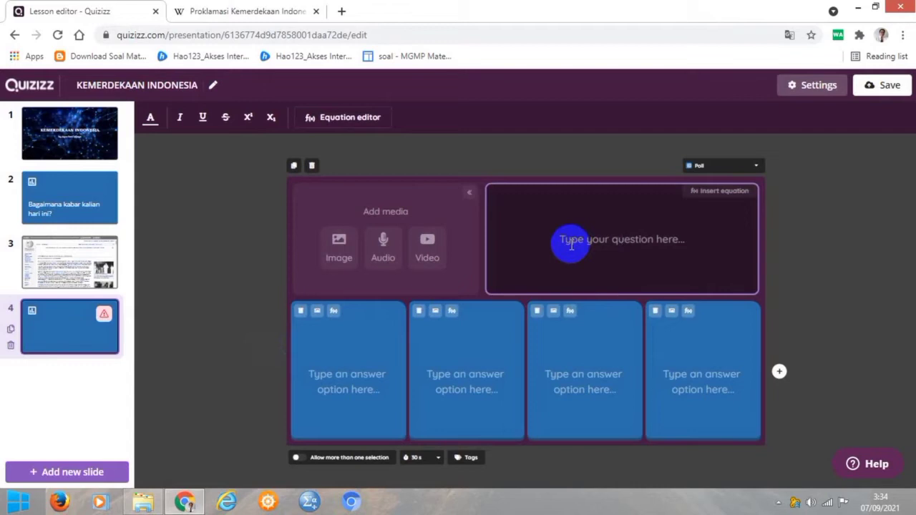
type("Apa")
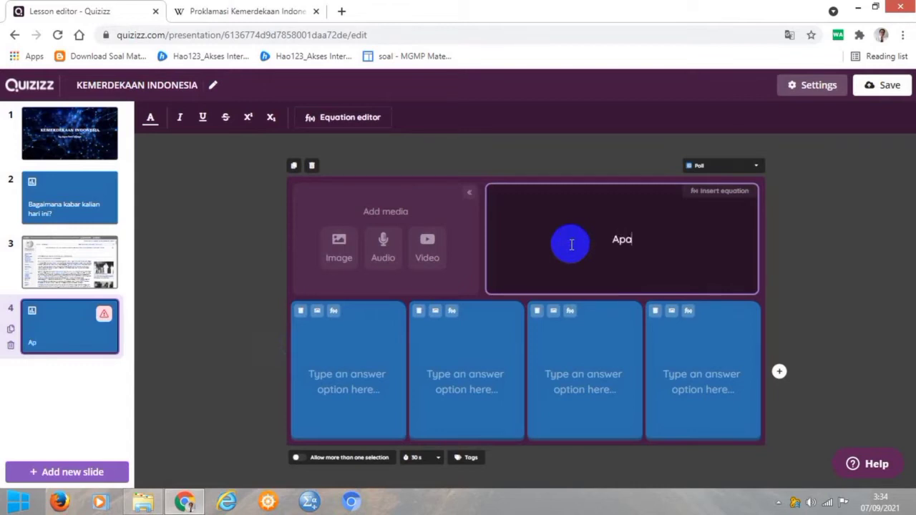
type("kah kalian te")
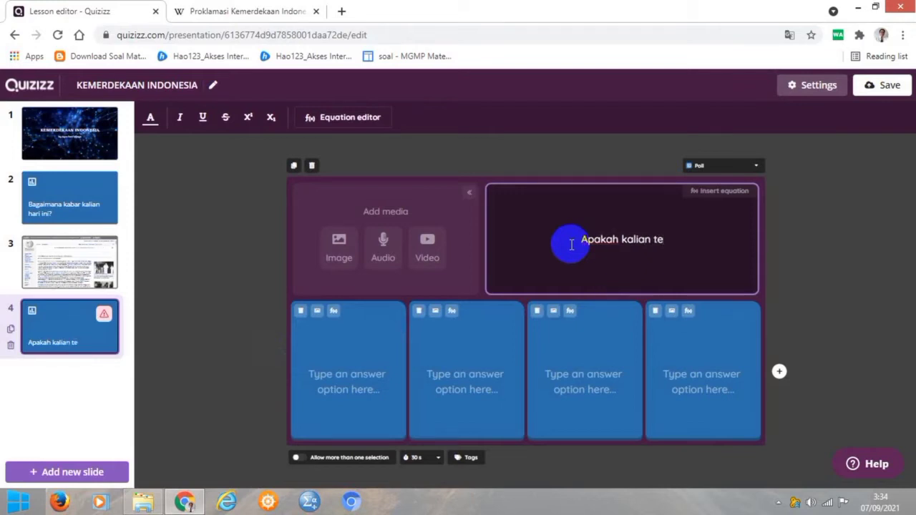
type("lah mem")
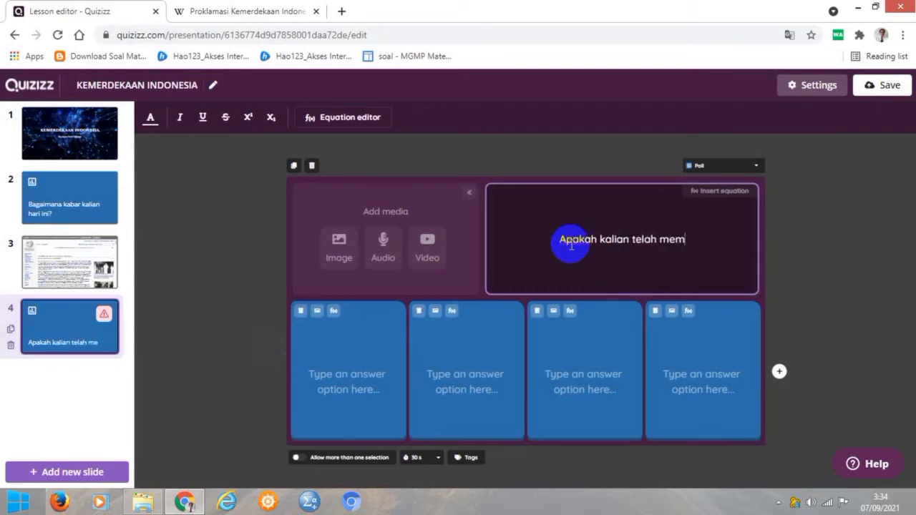
type("baca ")
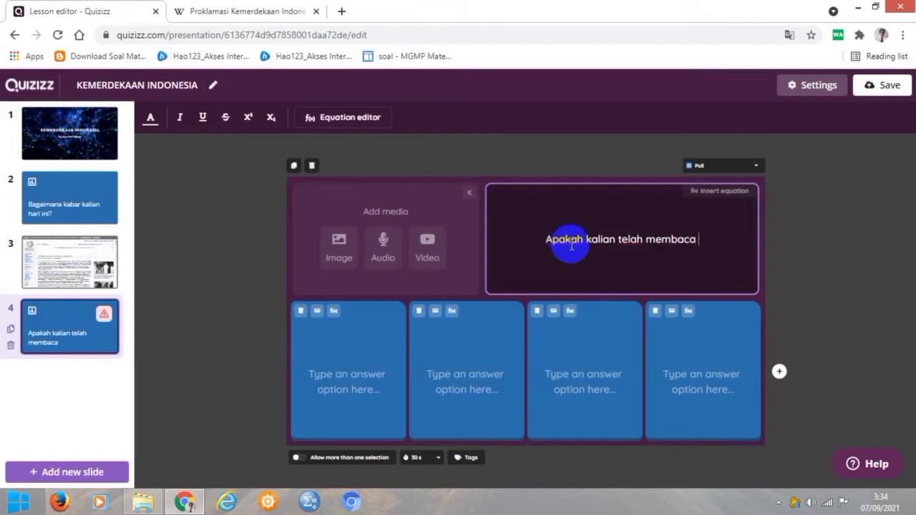
type("materi")
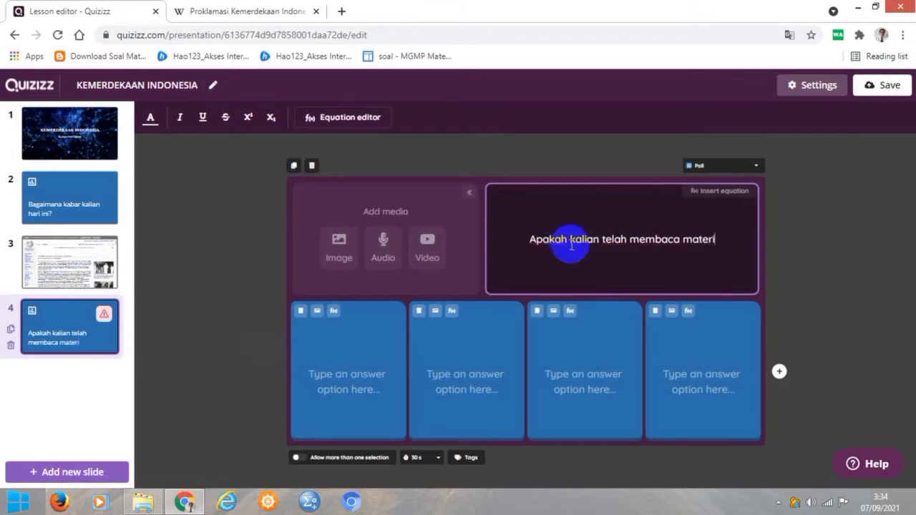
type(" tentang")
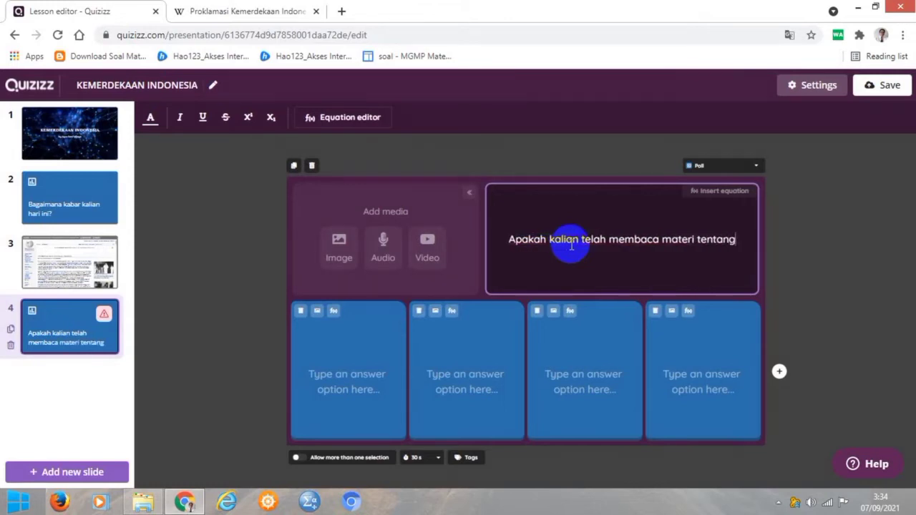
type(" kemerd")
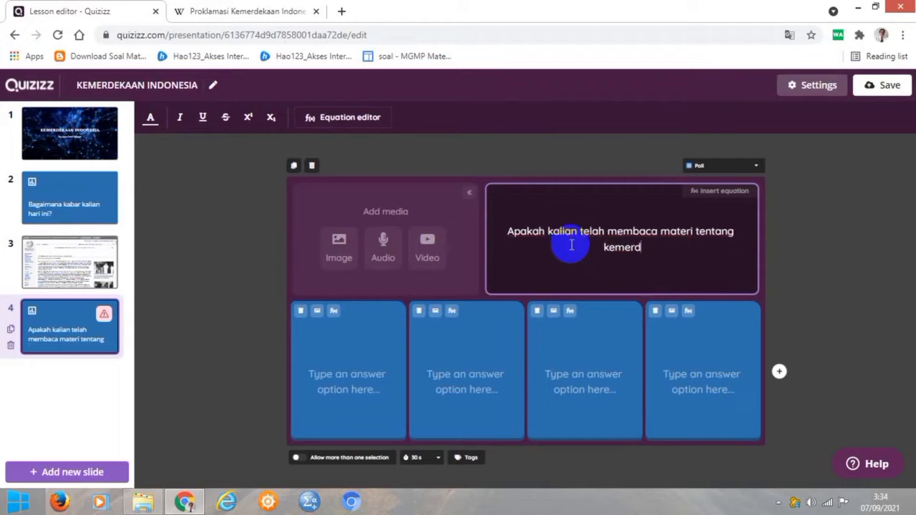
type("ekaan ")
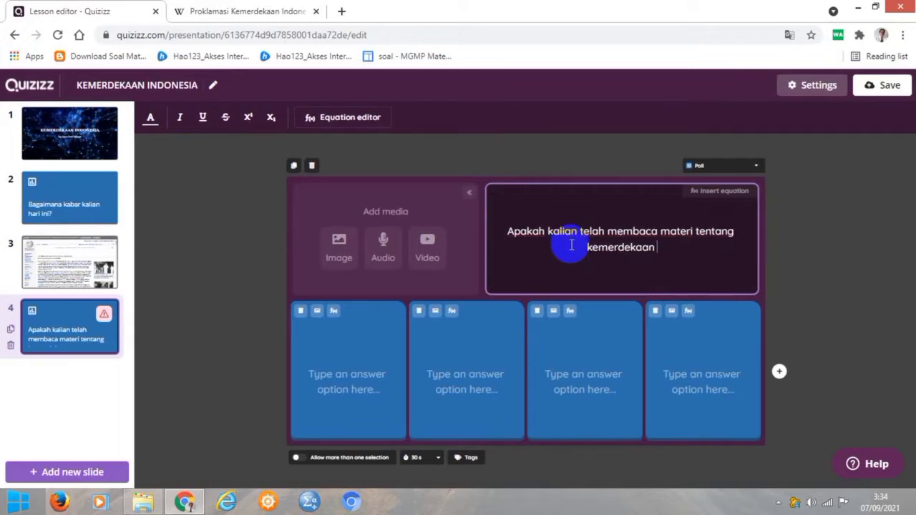
type("Indo")
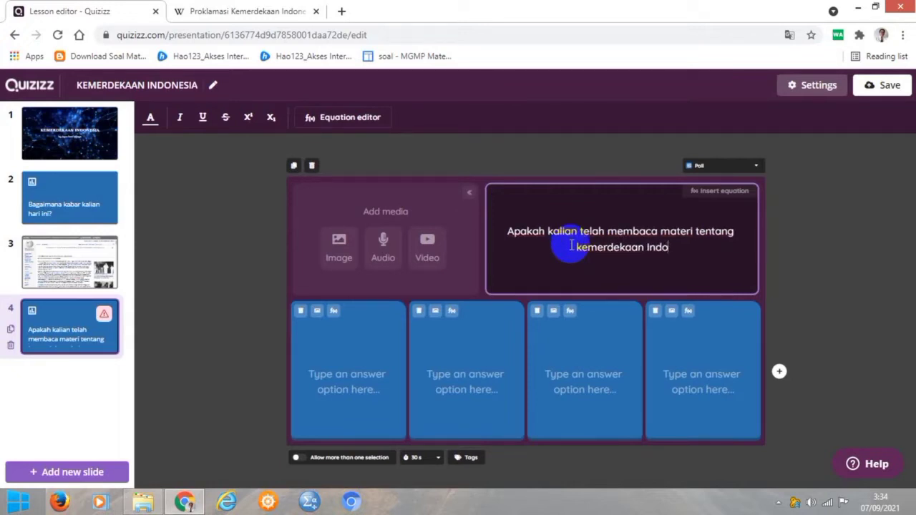
type("nesia ")
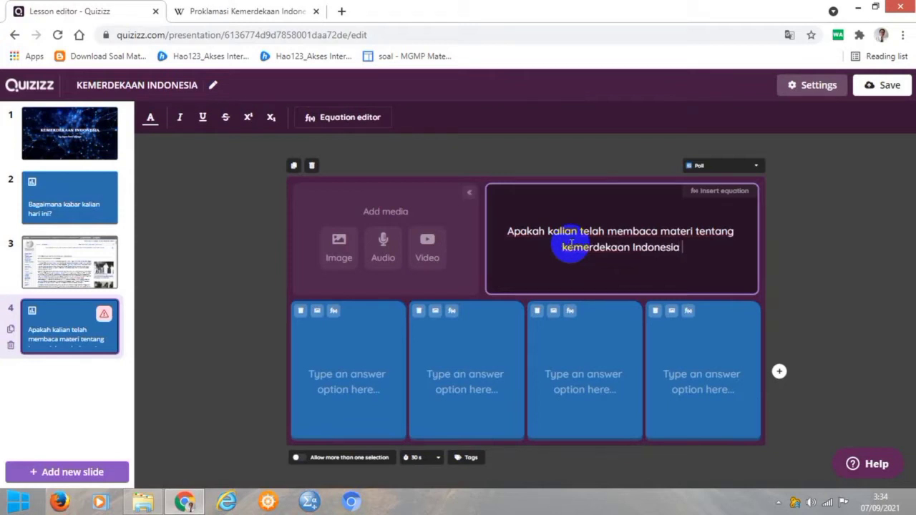
type("di")
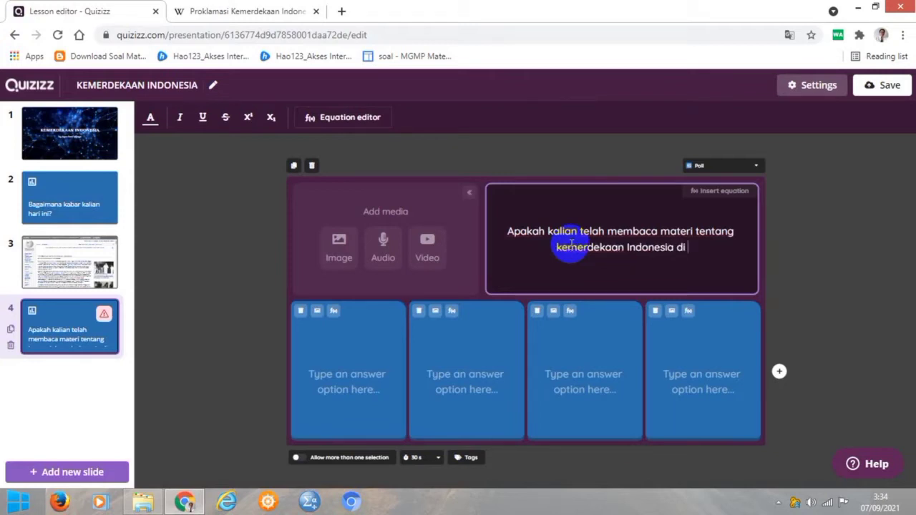
type(" atas")
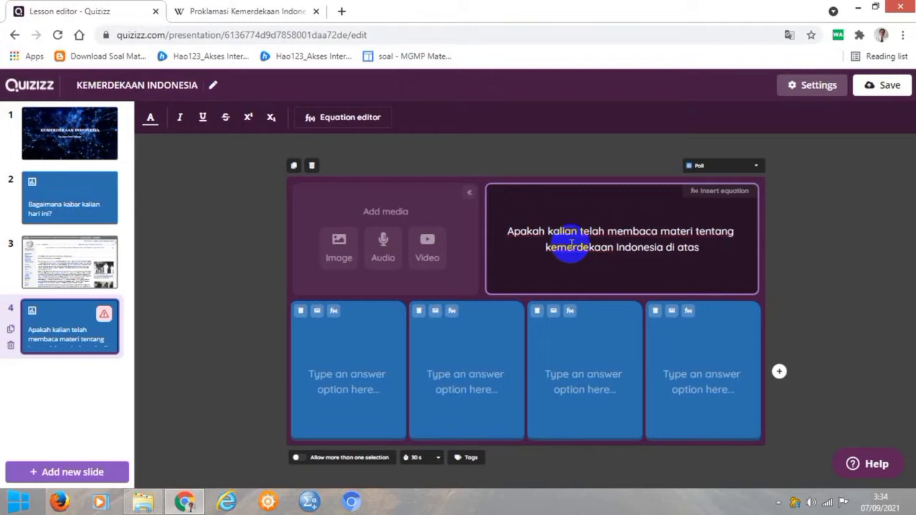
type("?")
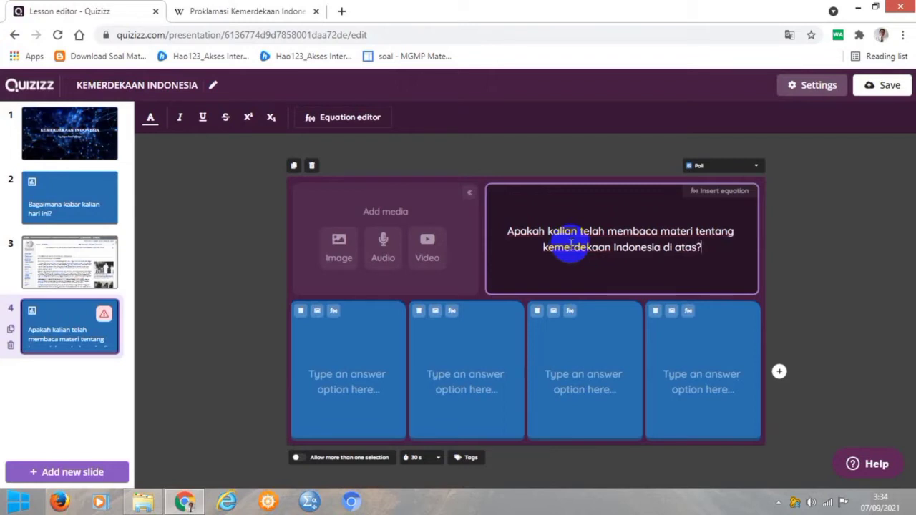
Step: Fill the first two poll answers with "Sudah" and "Belum" and delete the two empty answer options
left_click(348, 324)
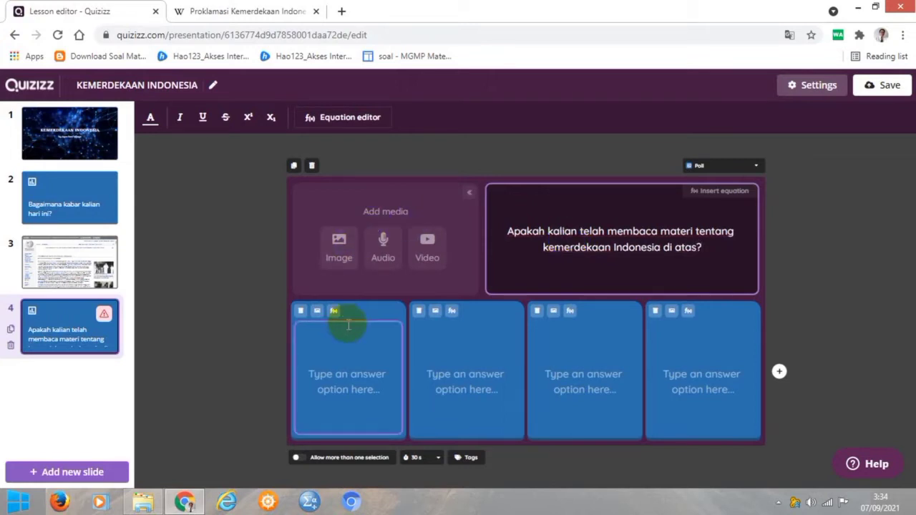
left_click(357, 371)
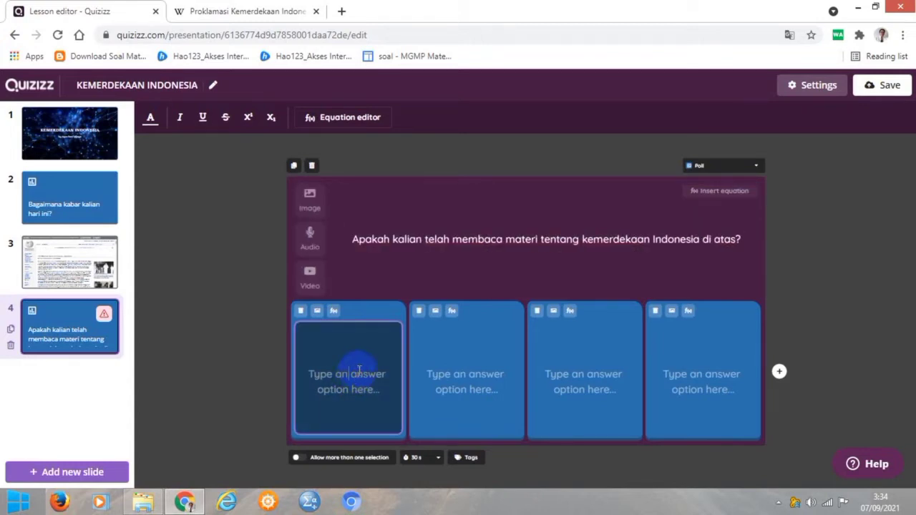
type("Su")
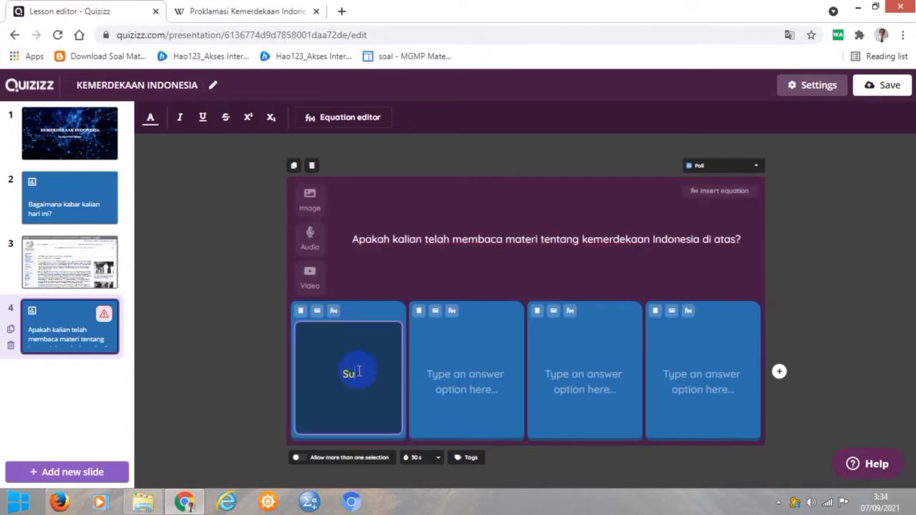
type("dah")
left_click(485, 380)
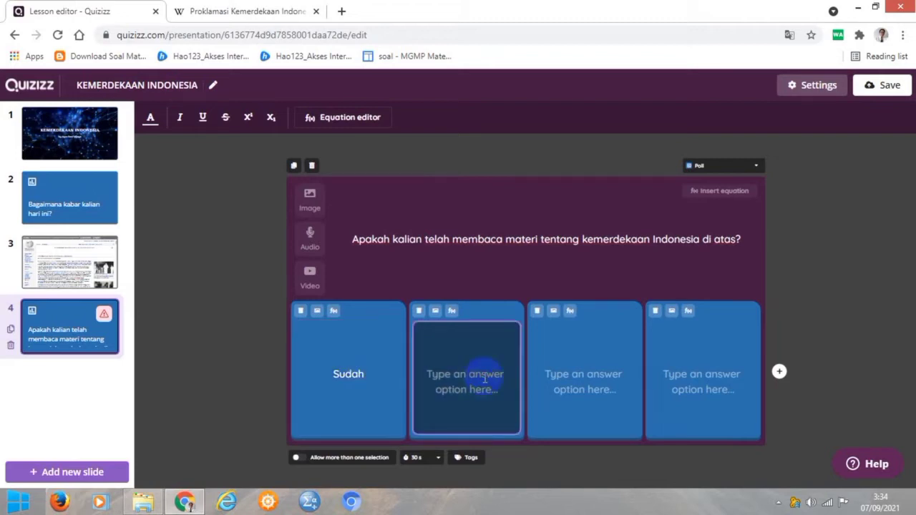
type("Belum")
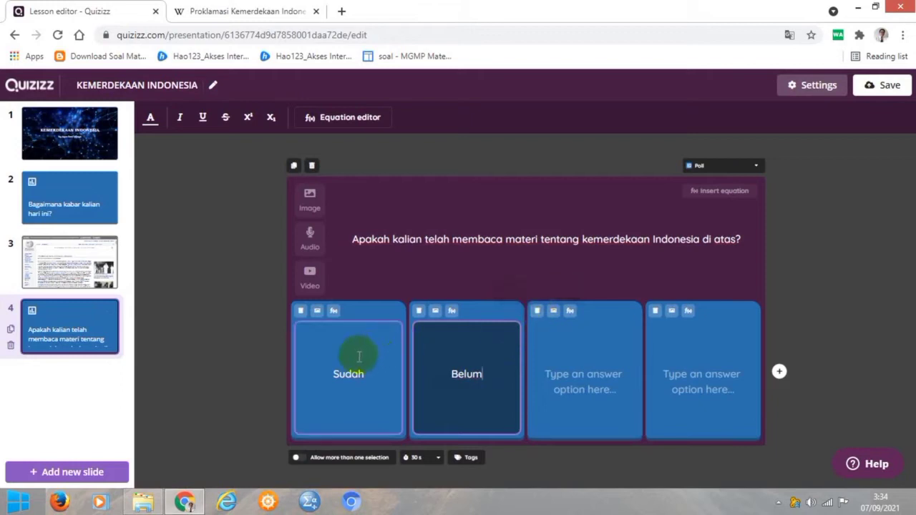
left_click(536, 313)
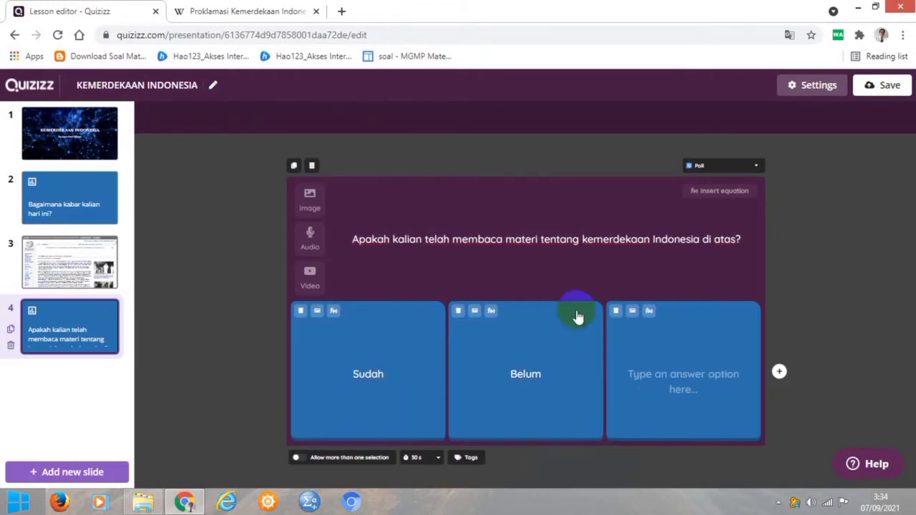
left_click(614, 313)
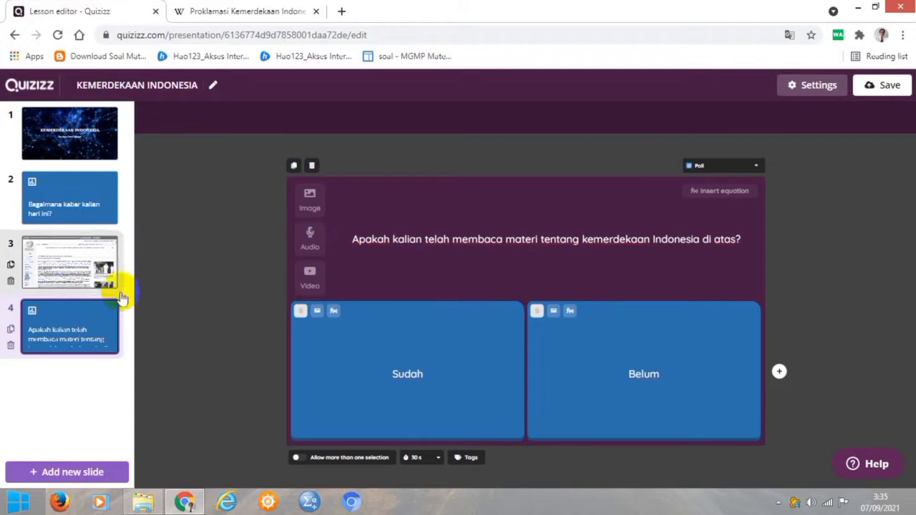
Step: Add a blank slide 5 and place a text box on it reading "Kerjakan latihan soal berikut ini!"
left_click(46, 474)
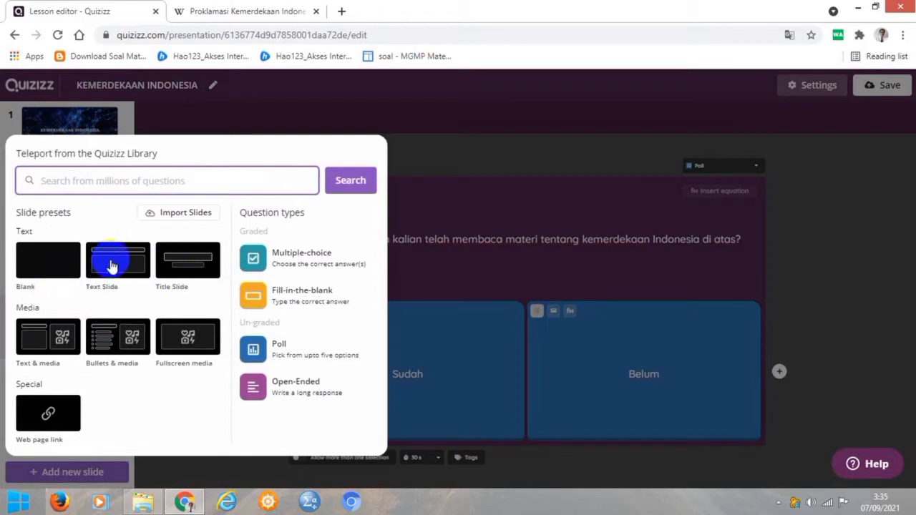
left_click(50, 268)
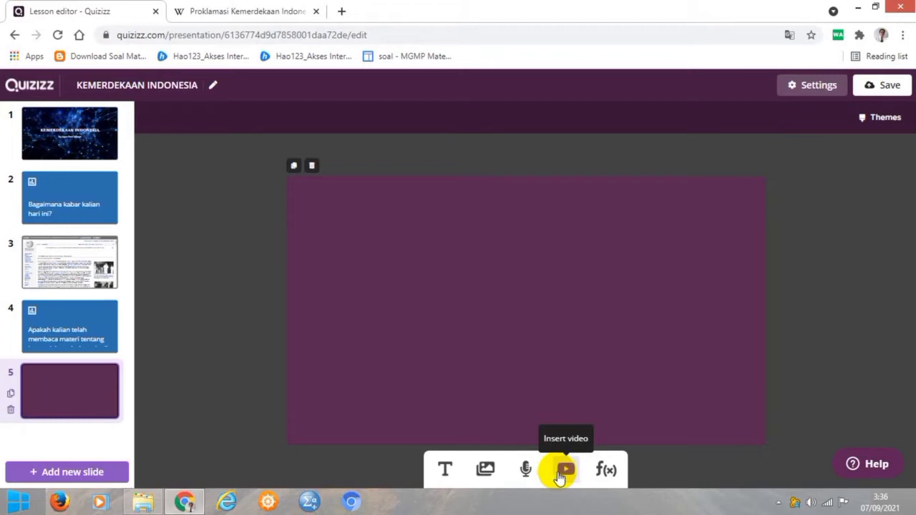
left_click(444, 471)
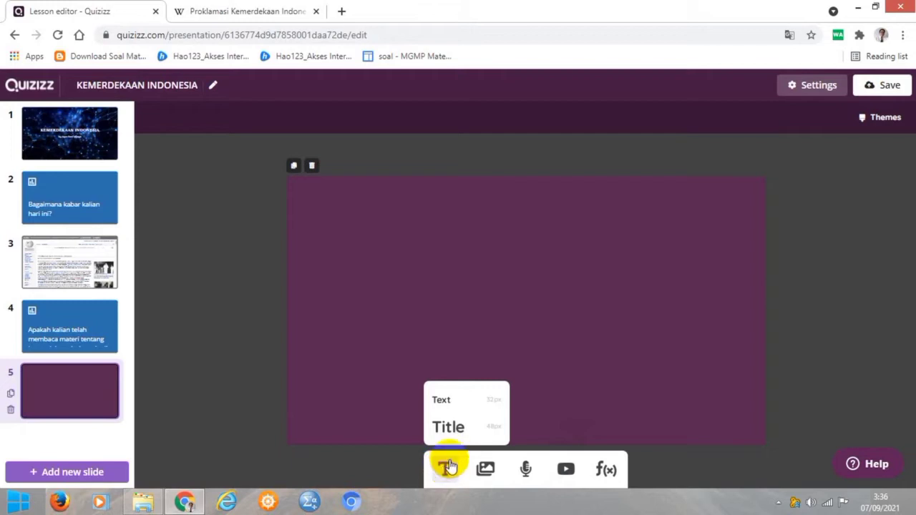
left_click(444, 402)
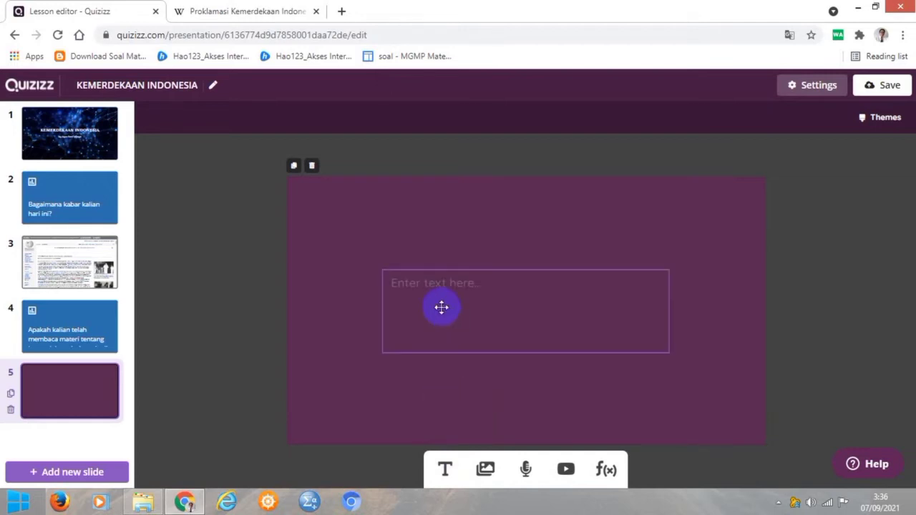
left_click(396, 281)
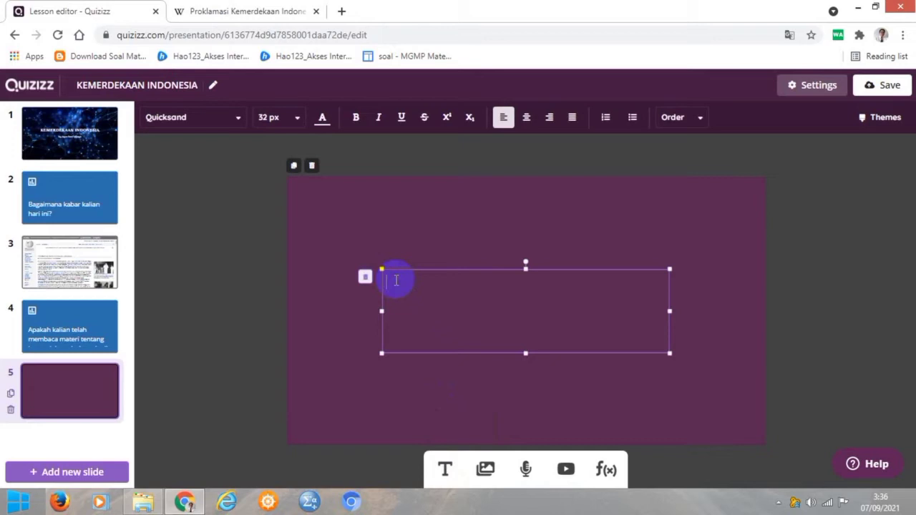
type("Kerjakan latihan soal")
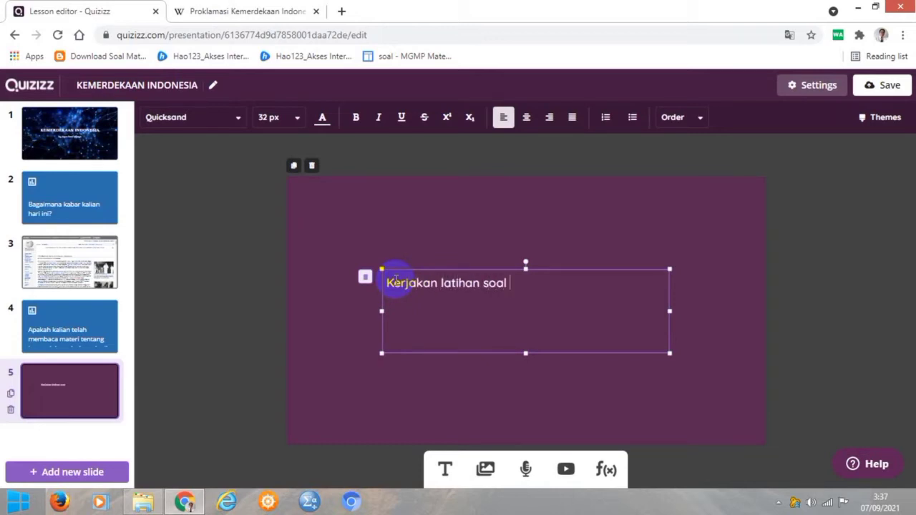
type(" berikut ini!")
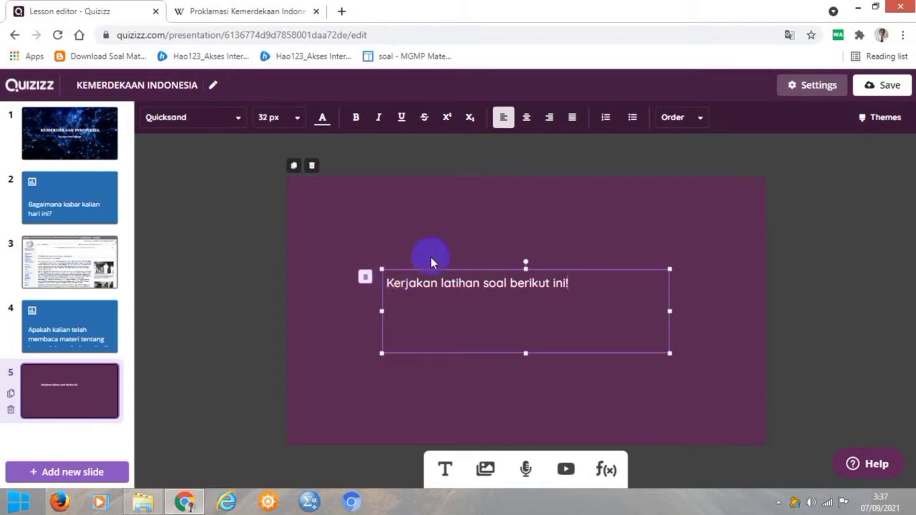
Step: Set the font size of the whole "Kerjakan latihan soal berikut ini!" text to 36 px
left_click_drag(575, 284, 380, 297)
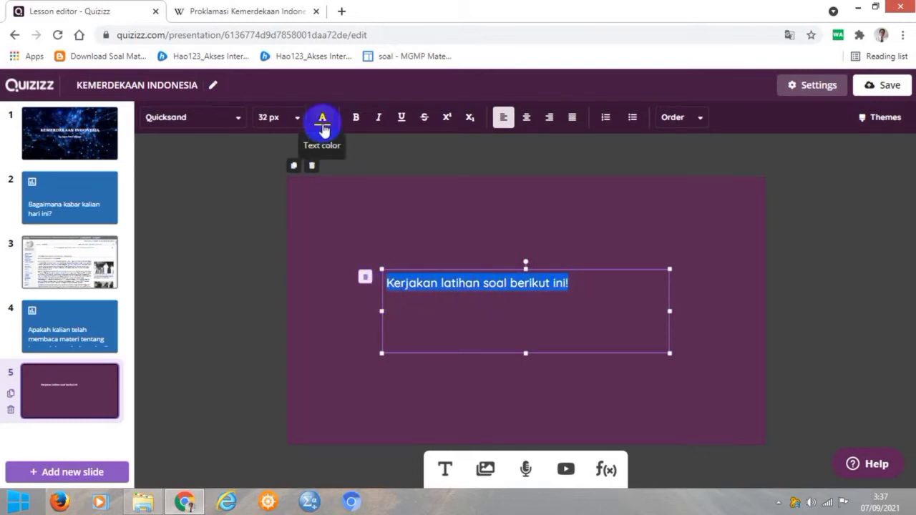
left_click(297, 118)
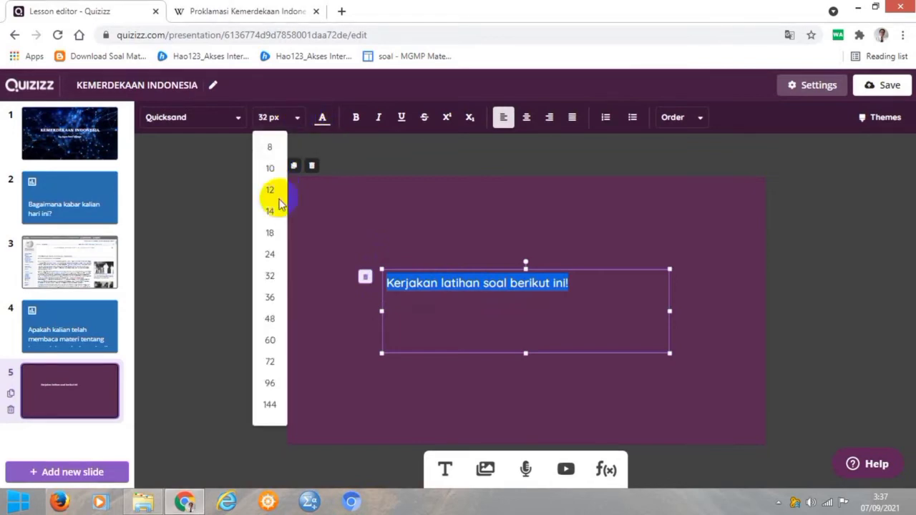
left_click(270, 299)
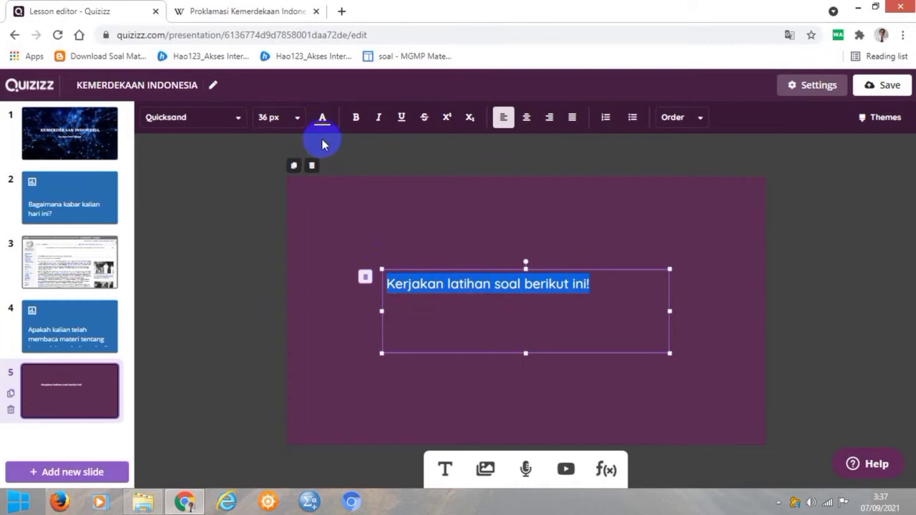
Step: Make the "Kerjakan latihan soal berikut ini!" text bold, shrink its box to one line and shift it slightly up and right
left_click(357, 123)
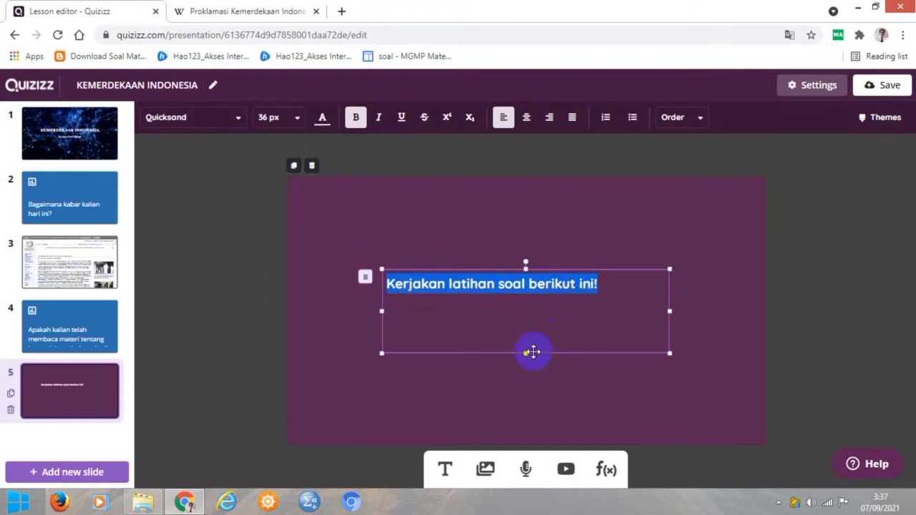
left_click_drag(525, 351, 515, 297)
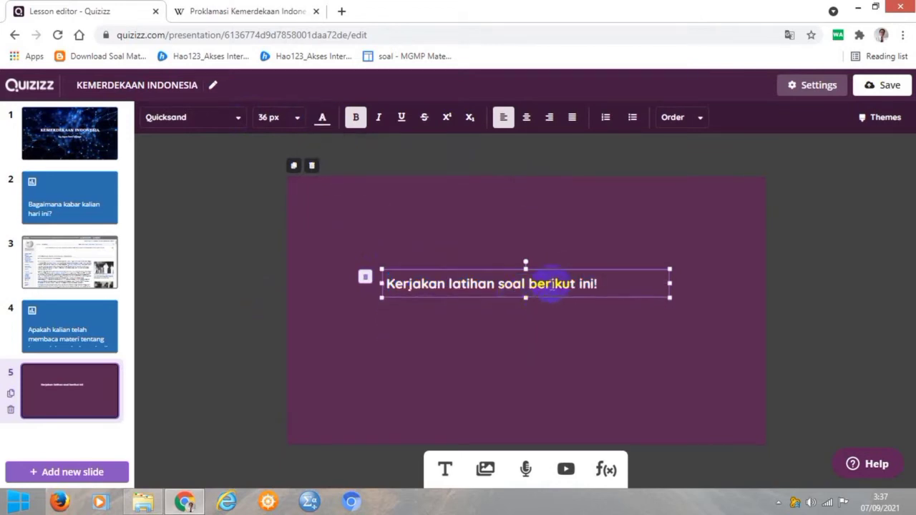
left_click_drag(552, 268, 576, 260)
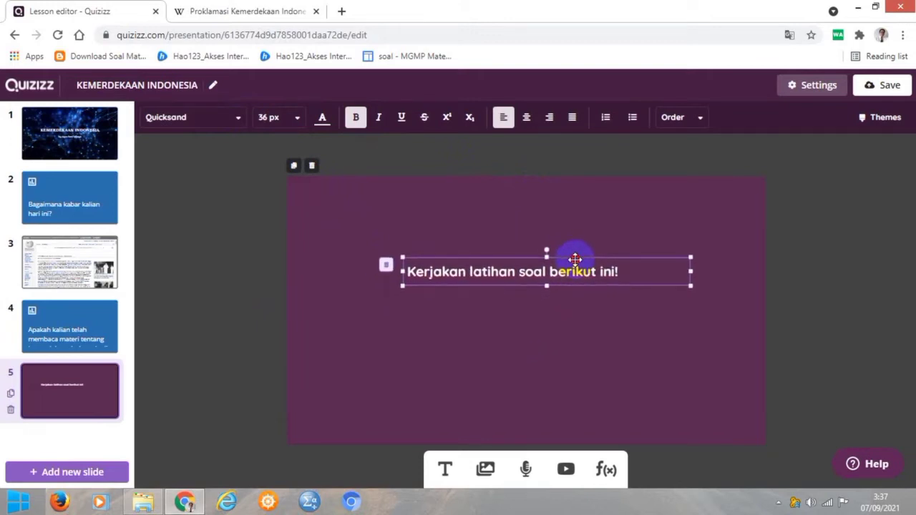
left_click(546, 353)
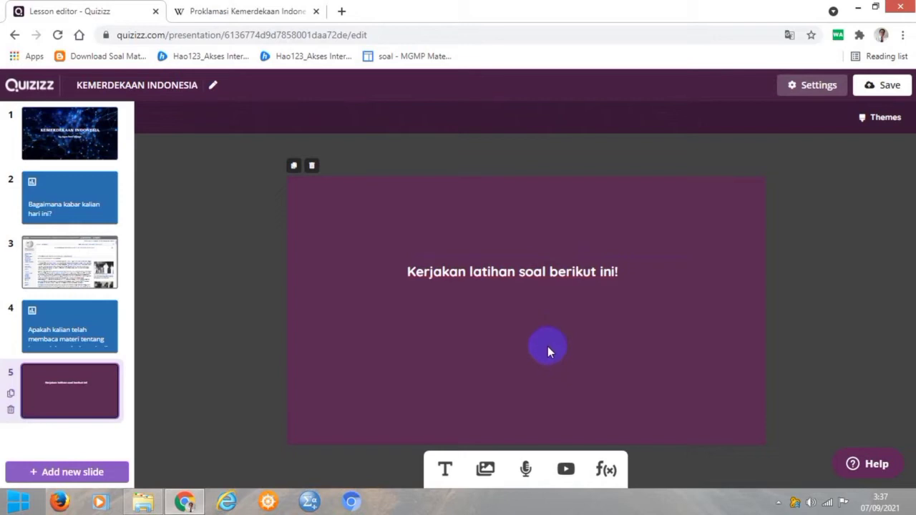
Step: Search images for "mengerjakan soal" and insert the cartoon of a boy with a pencil and an open book on slide 5
left_click(488, 471)
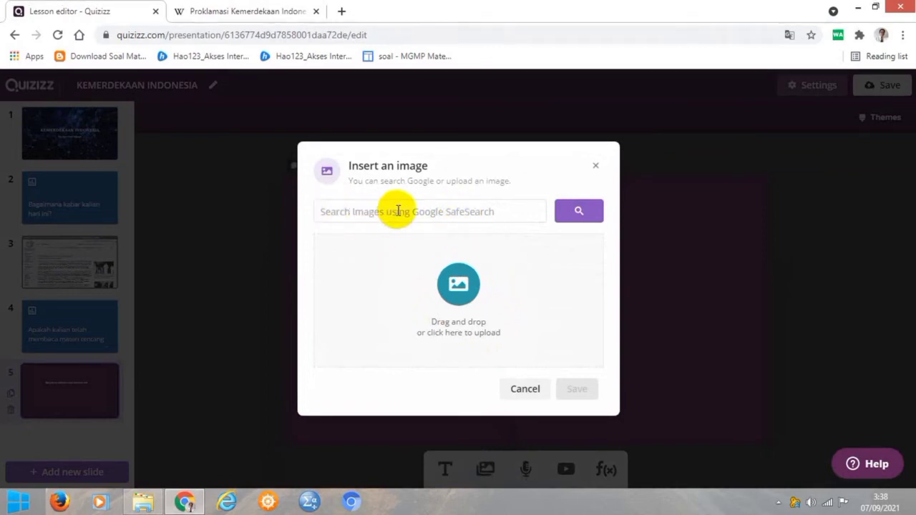
left_click(432, 207)
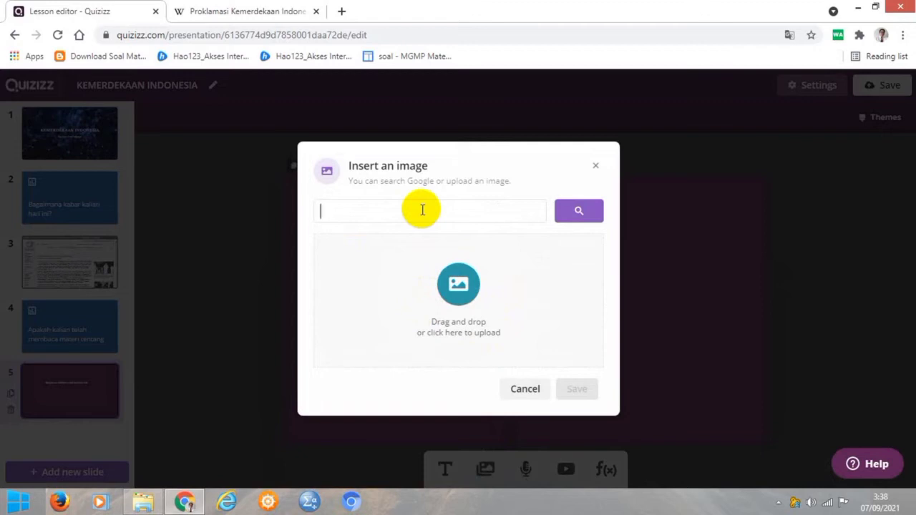
type("men")
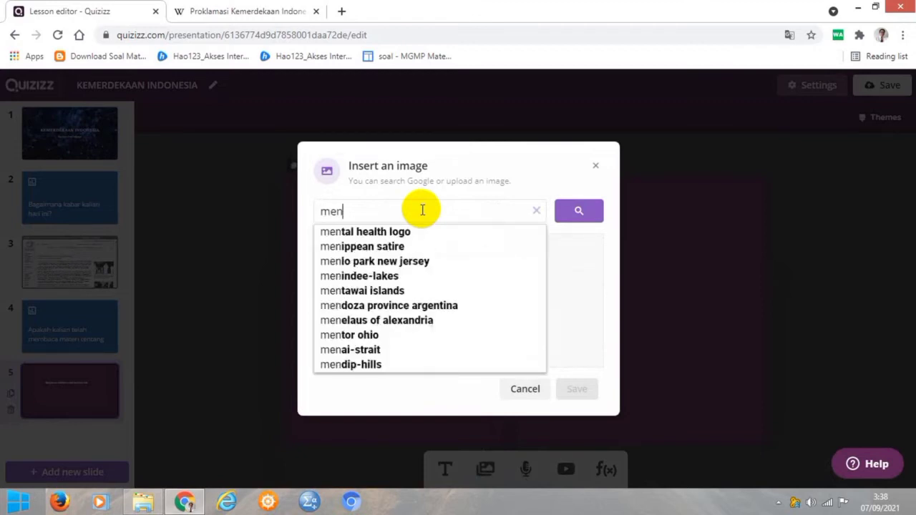
type("gerjakan soal")
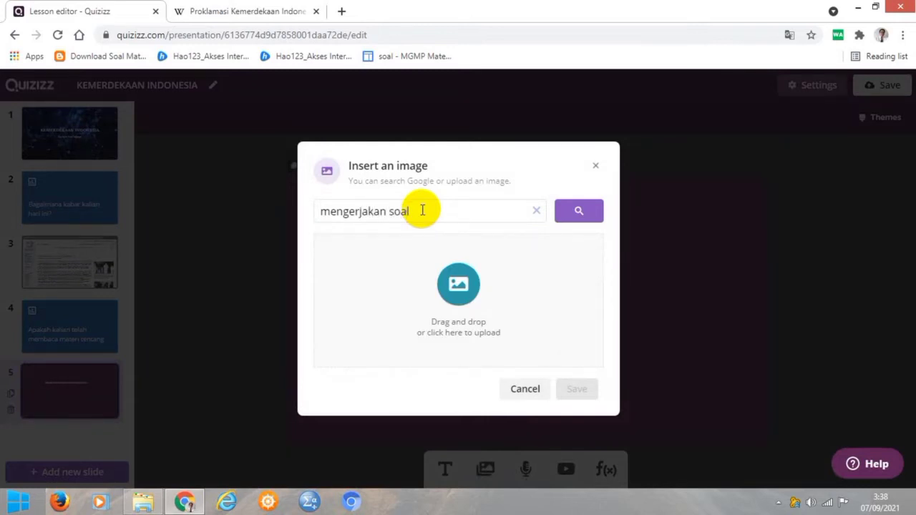
left_click(578, 209)
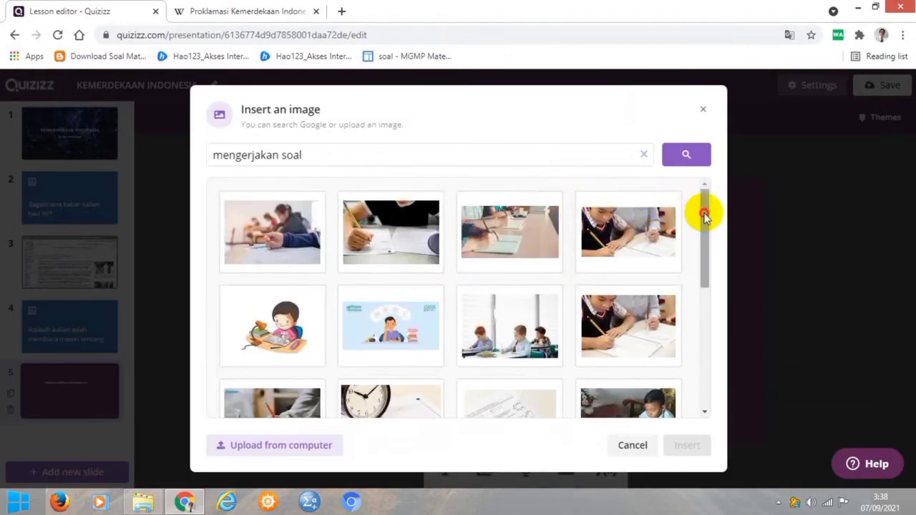
left_click_drag(703, 212, 698, 315)
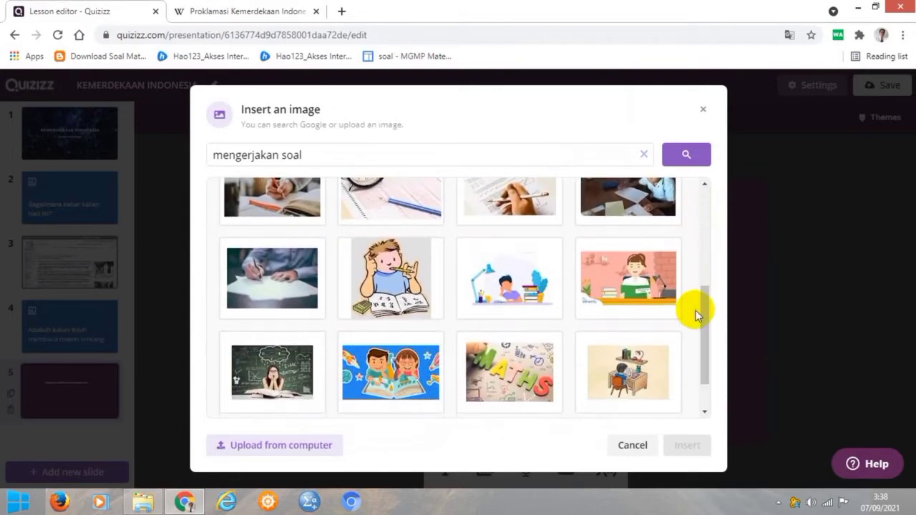
left_click(383, 288)
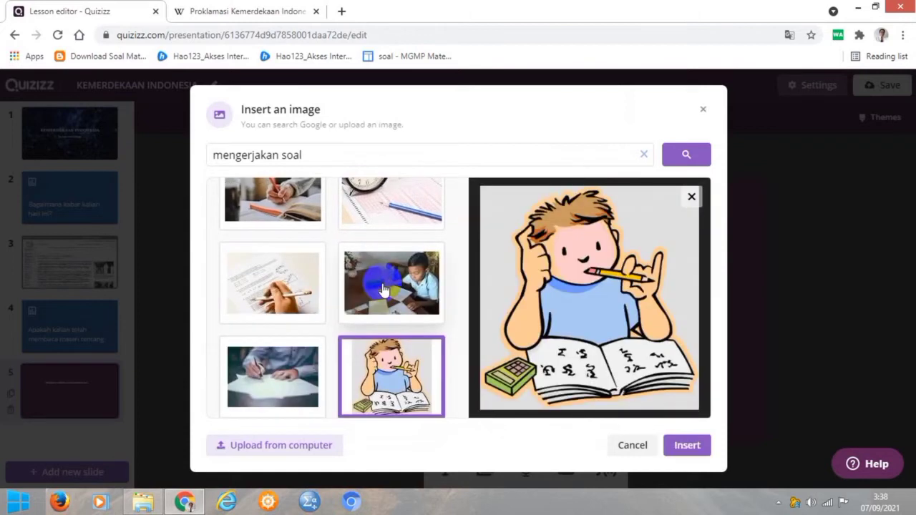
left_click(682, 450)
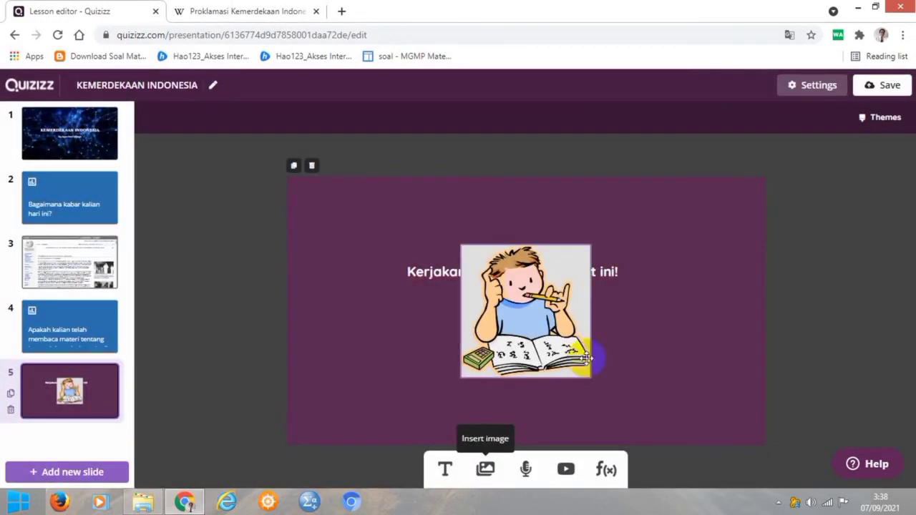
Step: Place the boy picture in the lower left area of the slide and move the instruction text up near the slide's top
left_click_drag(551, 321, 410, 361)
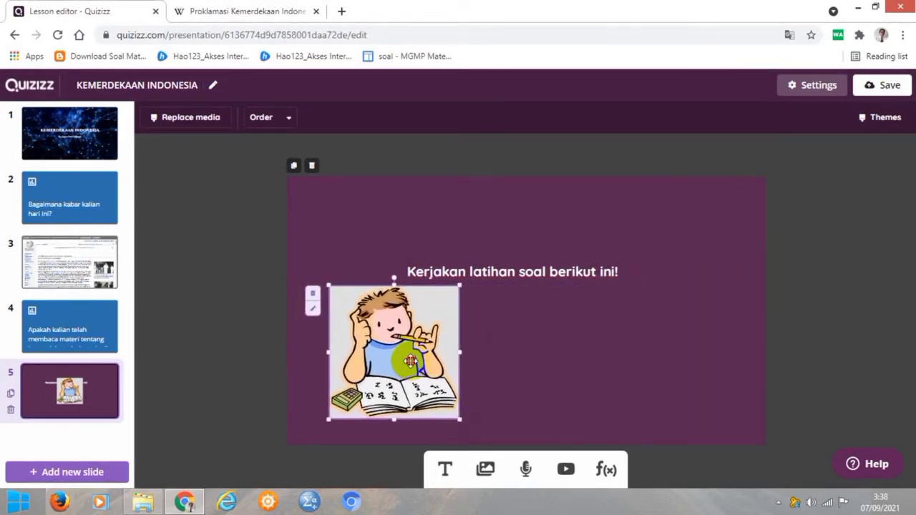
left_click(536, 268)
left_click_drag(536, 253, 527, 213)
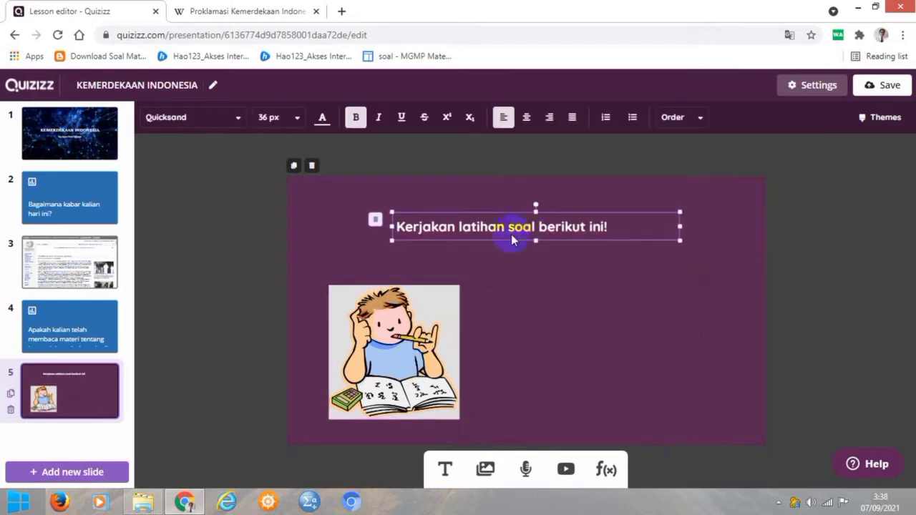
left_click_drag(443, 280, 452, 277)
left_click(505, 221)
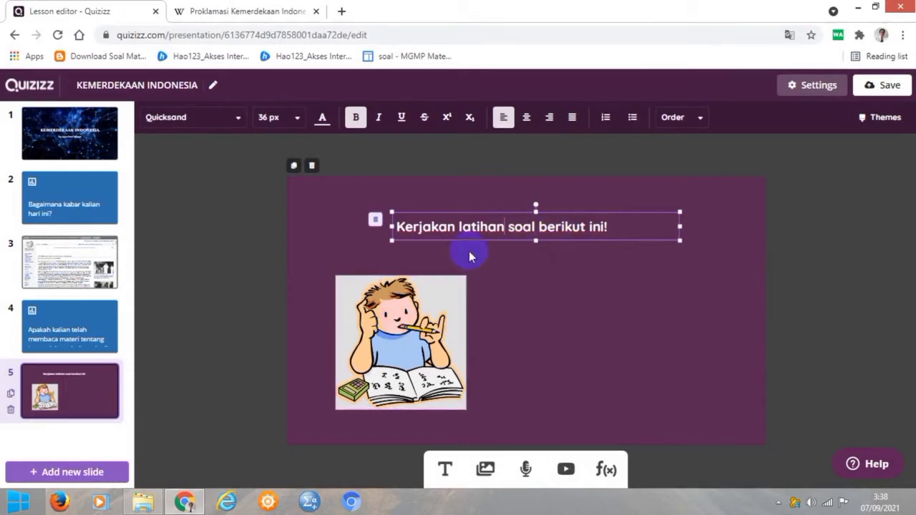
Step: Search images for "lampu ide" and insert the smiling yellow light bulb character with a raised finger on slide 5
left_click(485, 471)
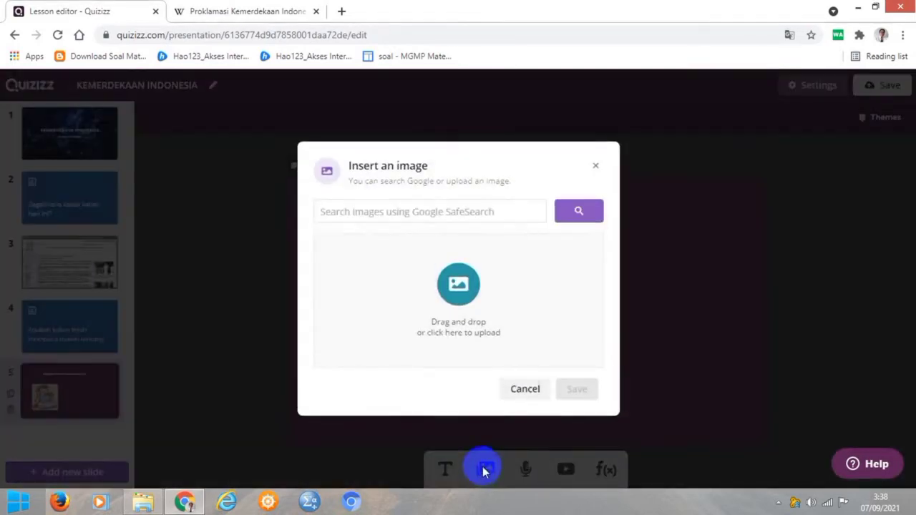
left_click(478, 211)
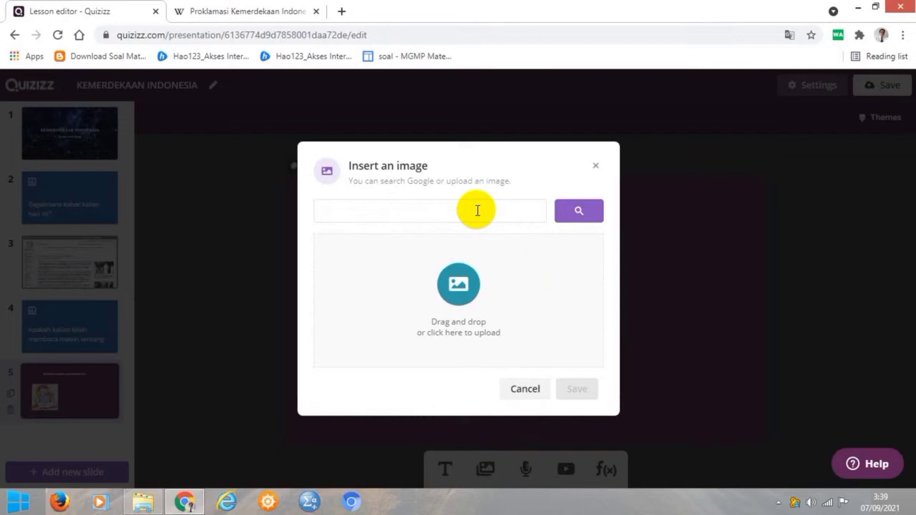
type("lampu ide")
left_click(580, 210)
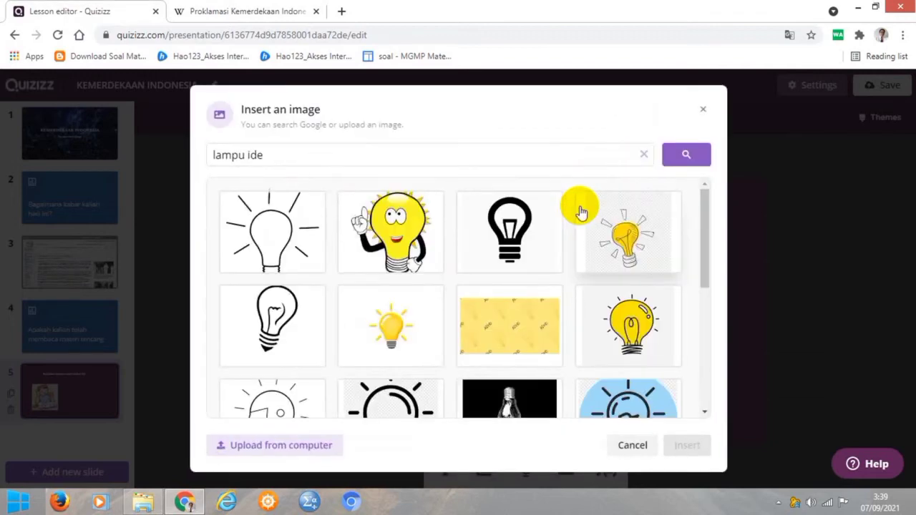
left_click(703, 224)
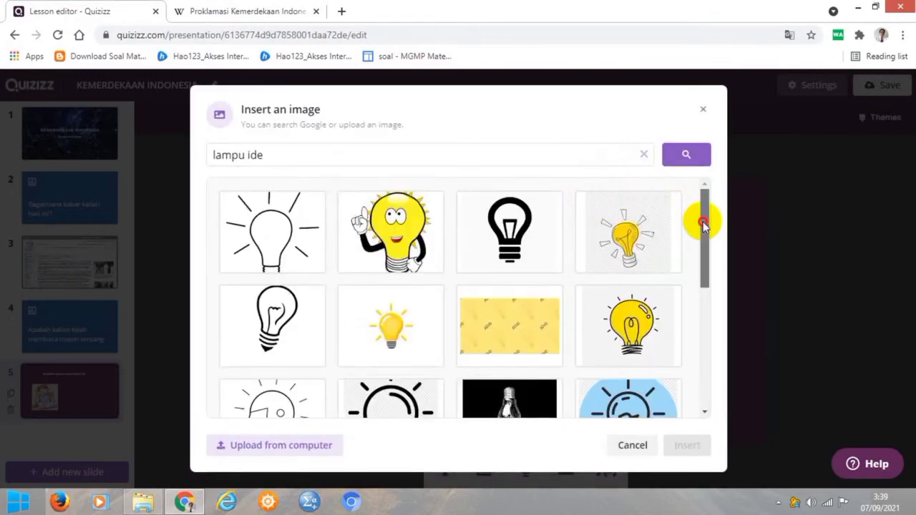
left_click(396, 239)
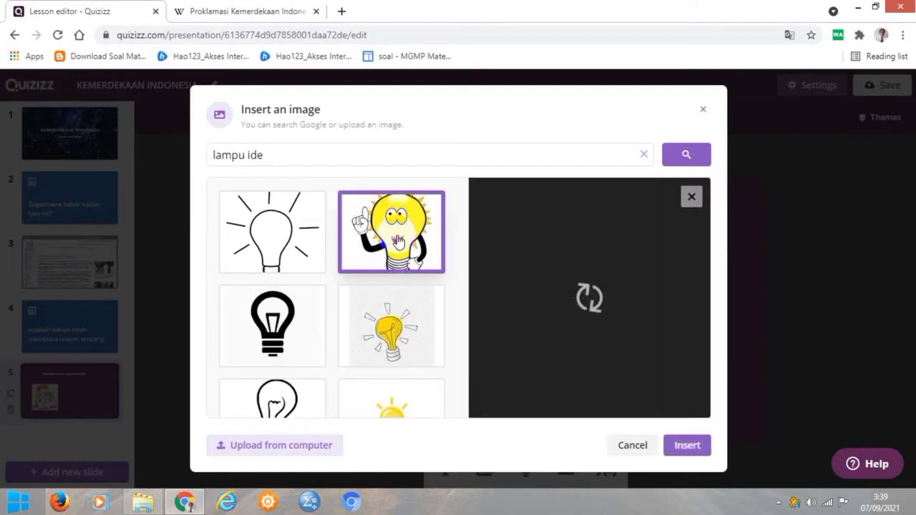
left_click(681, 445)
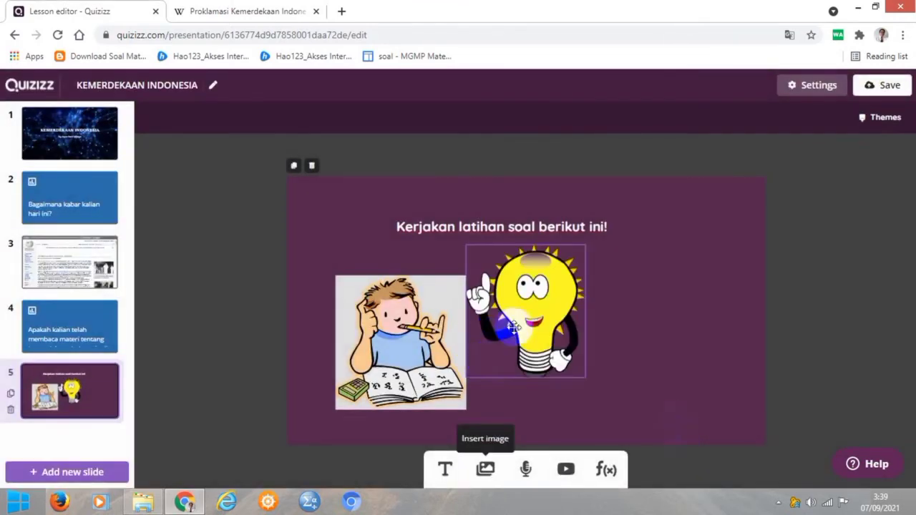
Step: Arrange the boy and light bulb pictures side by side below the instruction text, with the bulb on the right
left_click_drag(517, 288, 606, 314)
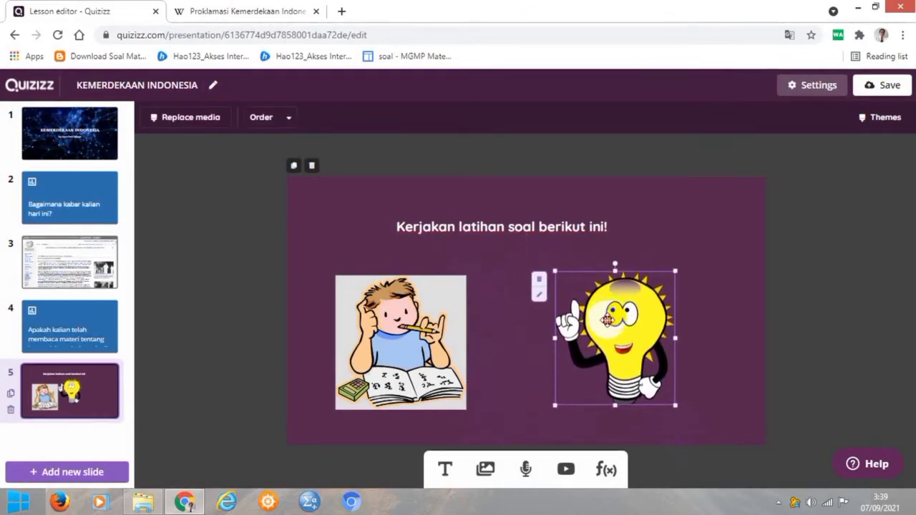
left_click_drag(452, 323, 480, 328)
left_click_drag(558, 331, 547, 331)
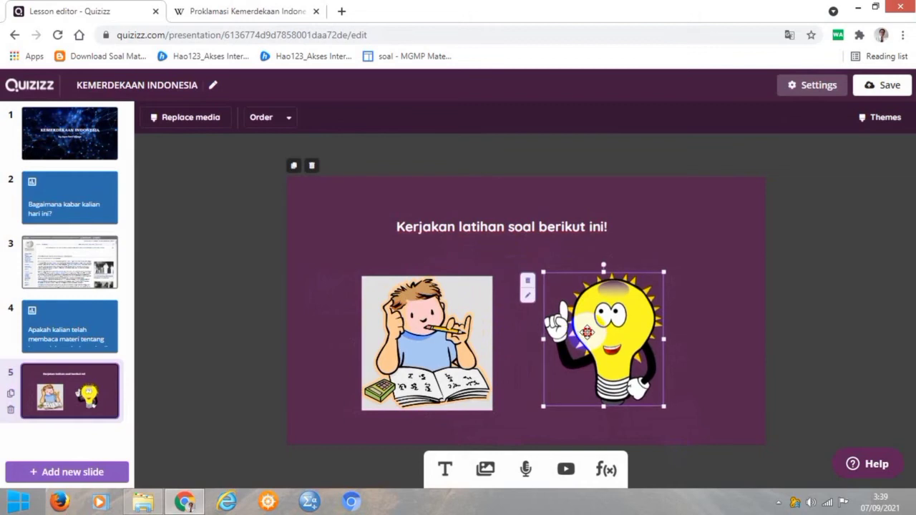
left_click(740, 336)
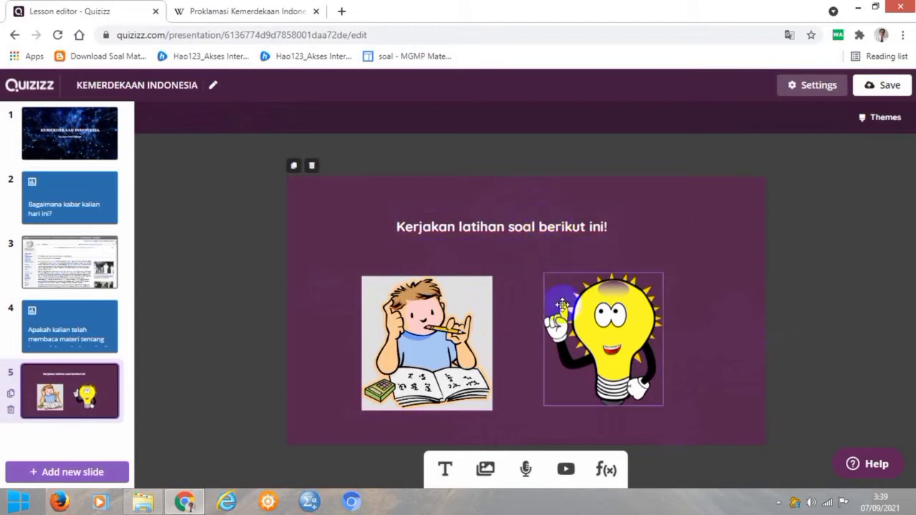
Step: Search the Quizizz Library for "kemerdekaan indonesia" to find questions for a new slide
left_click(40, 474)
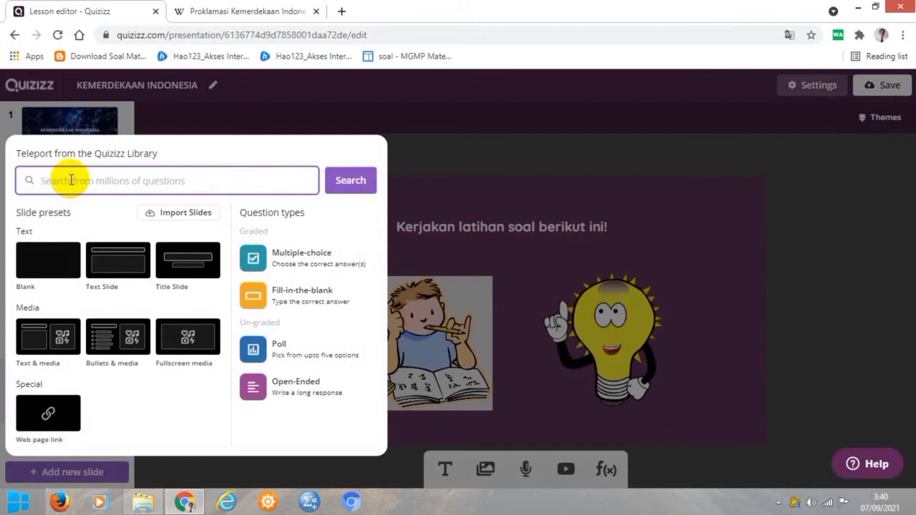
type("kemer")
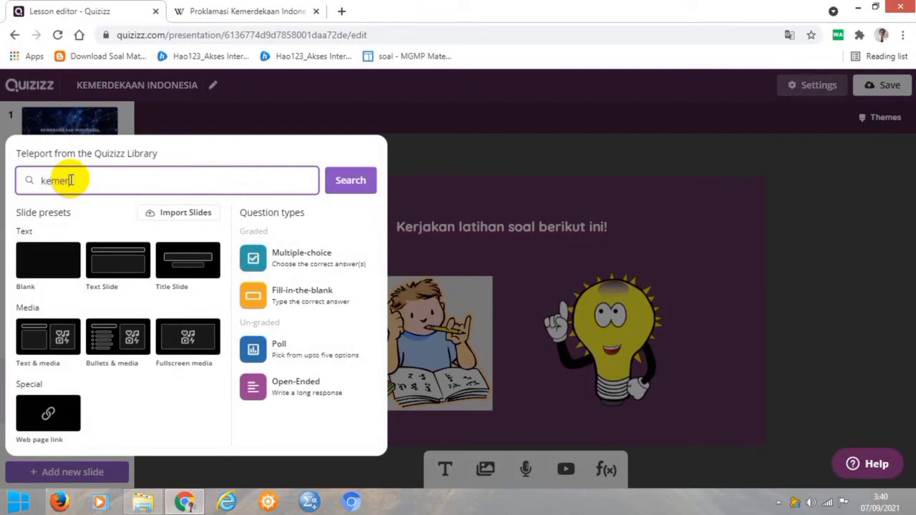
type("dekaan indone")
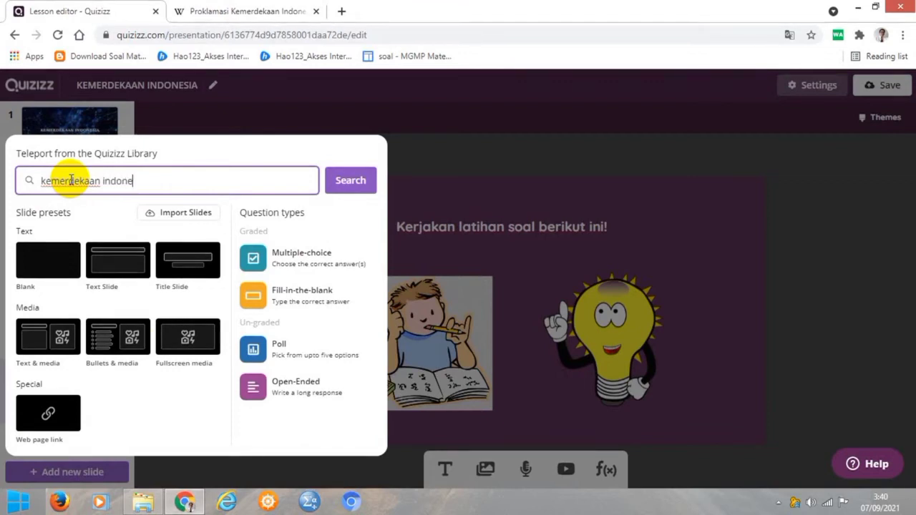
type("sia")
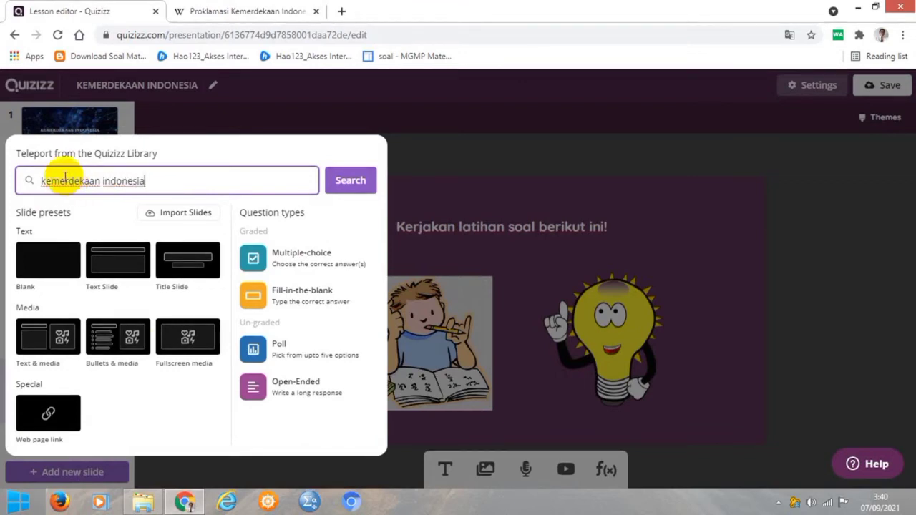
left_click(356, 185)
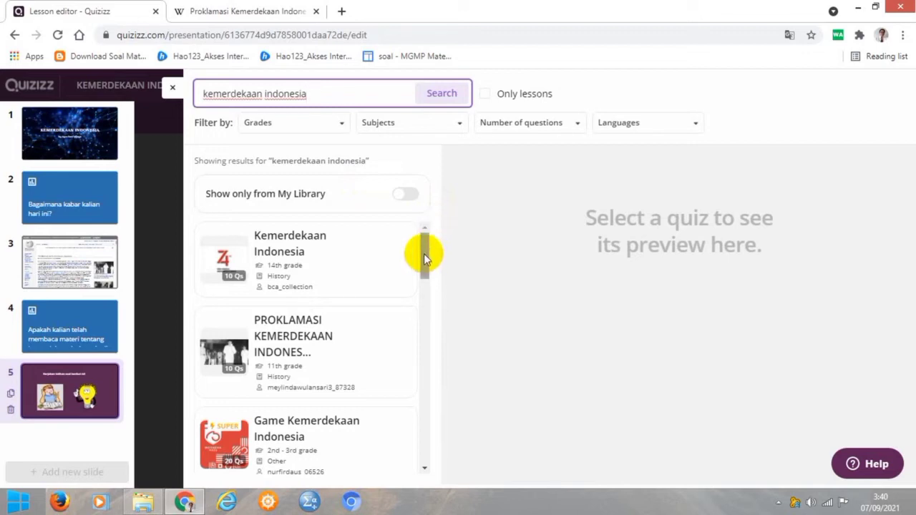
Step: Add the question "Siapa yang menjahit Bendera Merah Putih pertama kali" from the 10-question "Kemerdekaan Indonesia" quiz to the lesson
left_click_drag(424, 249, 399, 230)
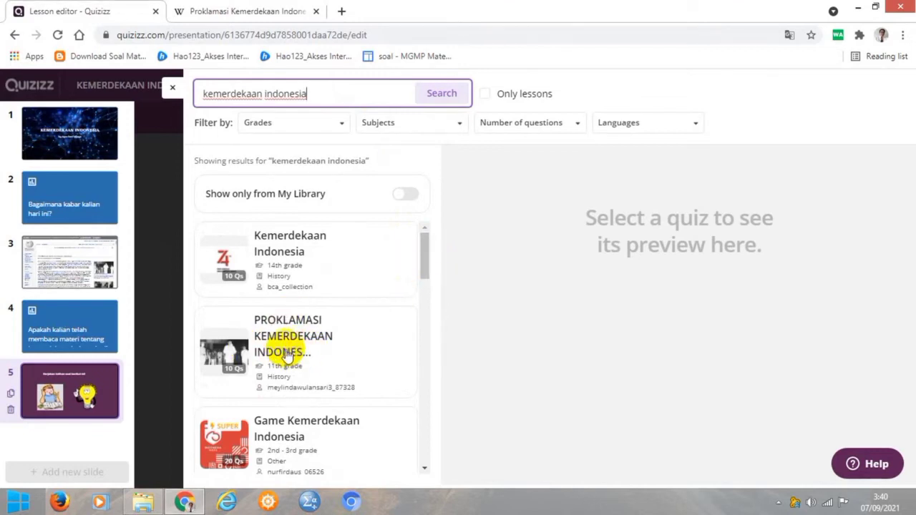
left_click(286, 269)
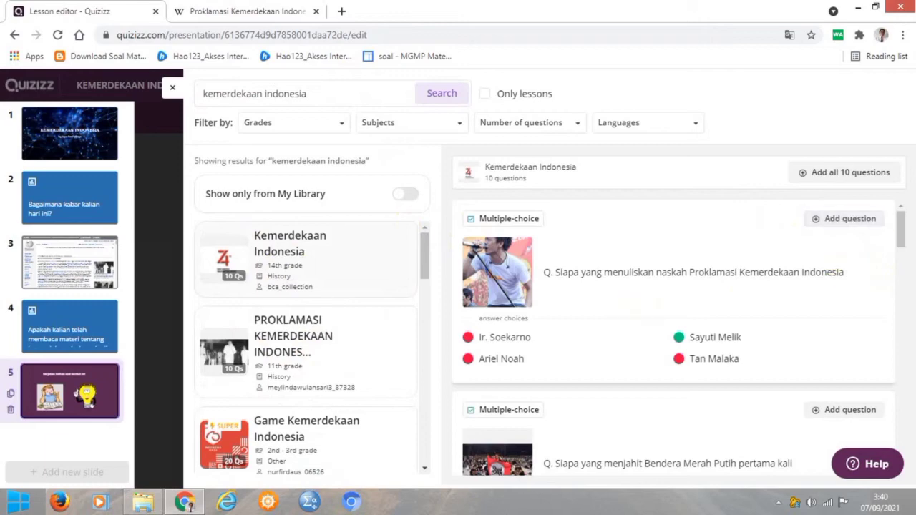
mouse_move(900, 227)
left_mouse_down()
mouse_move(897, 259)
mouse_move(896, 238)
mouse_move(895, 246)
left_mouse_up()
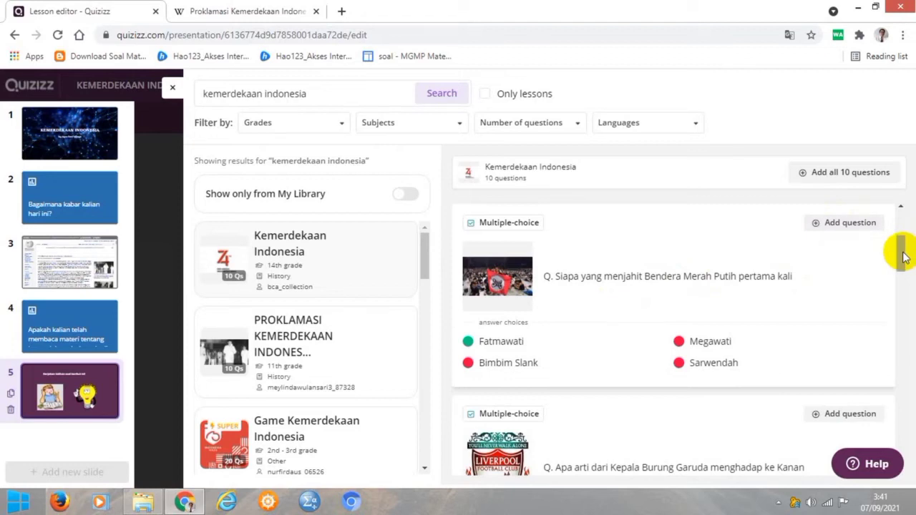
left_click(818, 226)
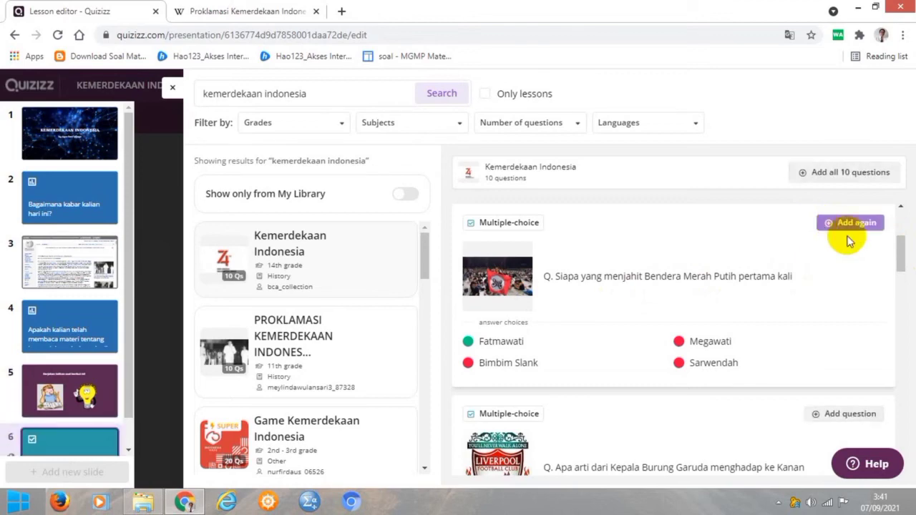
Step: Add the question "Latar belakang peristiwa Rengasdengklok pada tanggal 16 Agustus 1945 adalah..." from the 15-question "Periapan Kemerdekaan indonesia" quiz to the lesson
left_click_drag(900, 251, 909, 451)
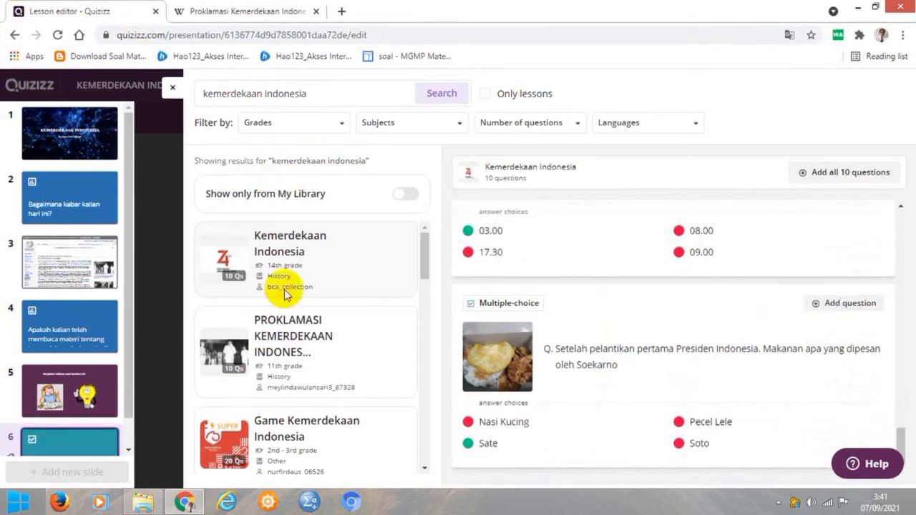
scroll(315, 362, "down", 1)
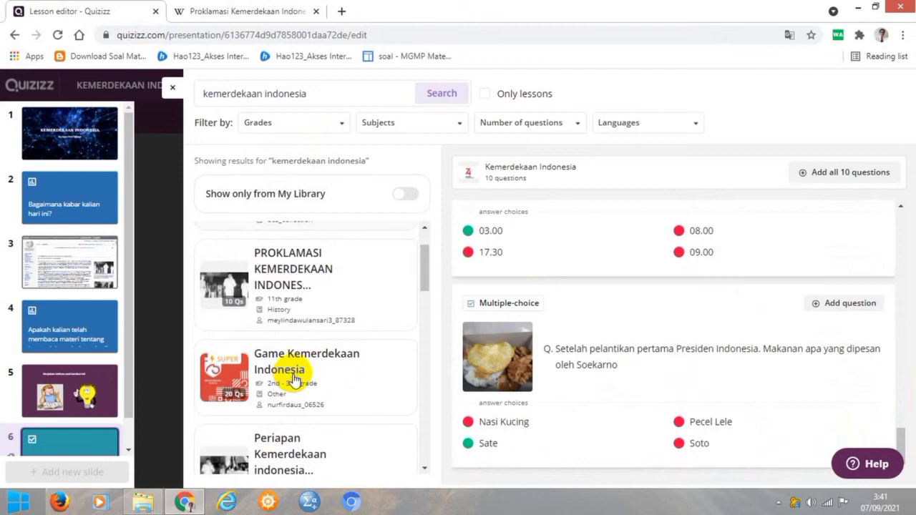
left_click(294, 379)
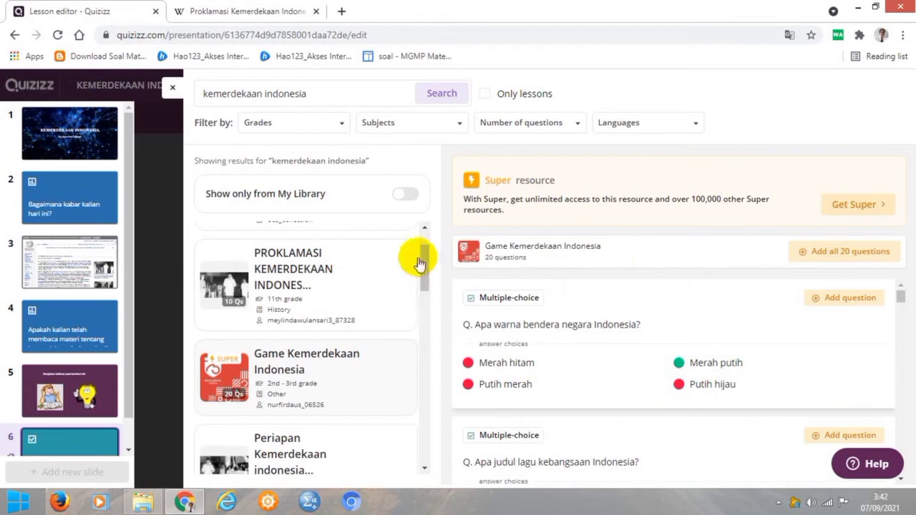
left_click_drag(424, 261, 423, 282)
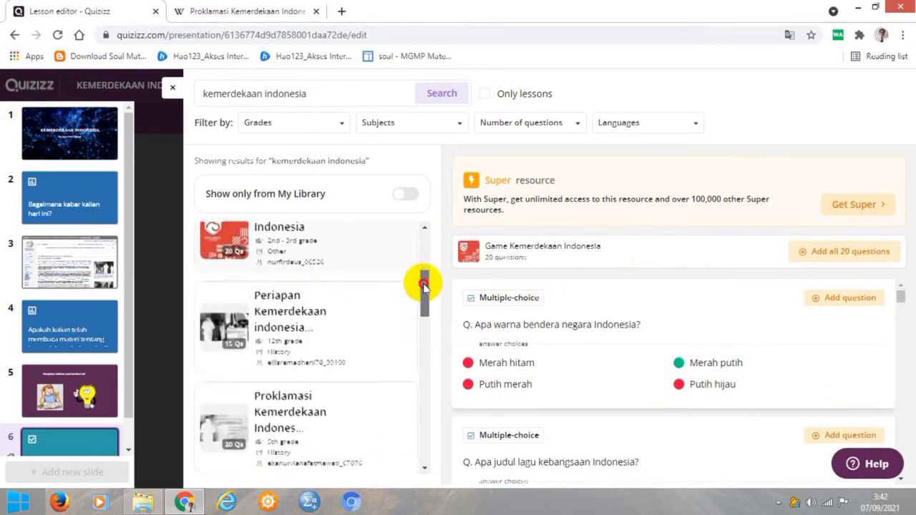
left_click(297, 328)
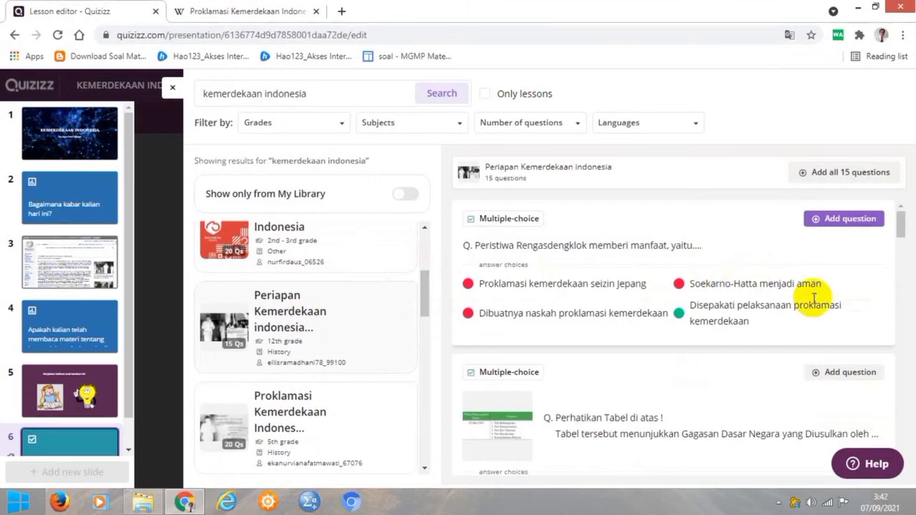
scroll(839, 307, "down", 1)
scroll(840, 319, "down", 3)
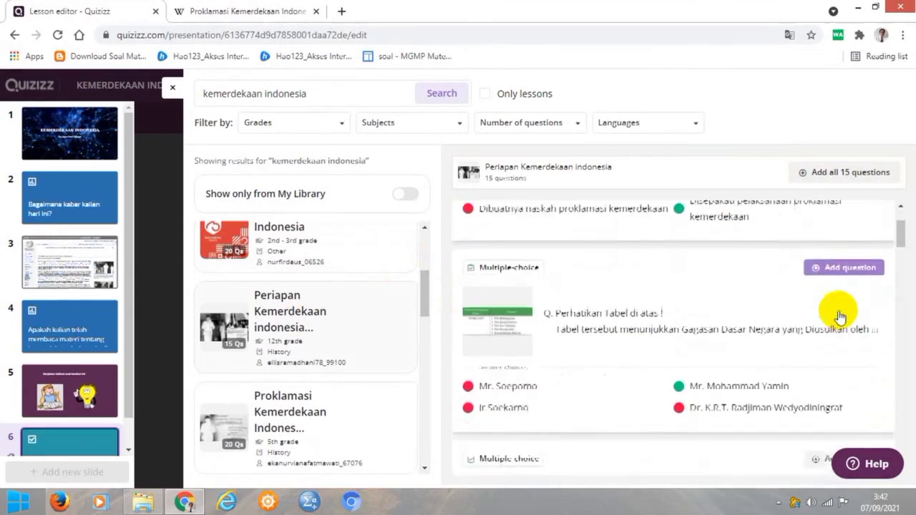
scroll(841, 317, "down", 1)
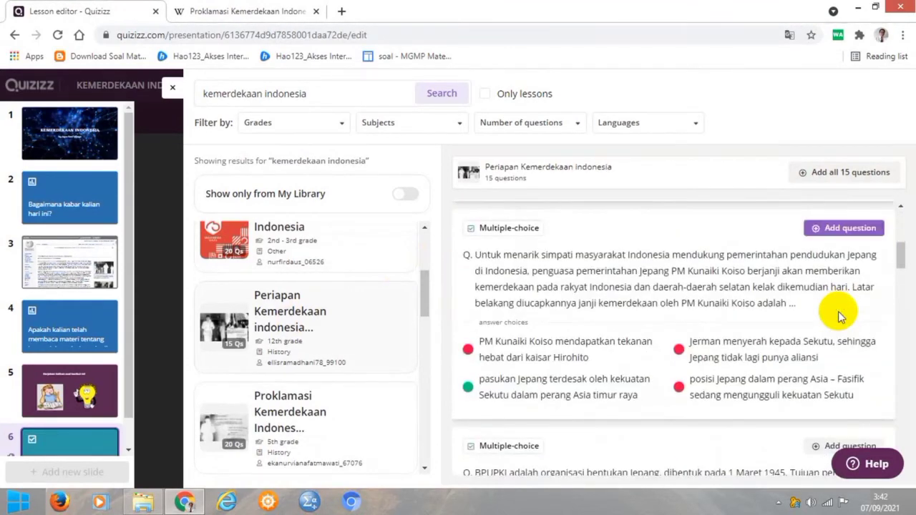
scroll(841, 317, "down", 2)
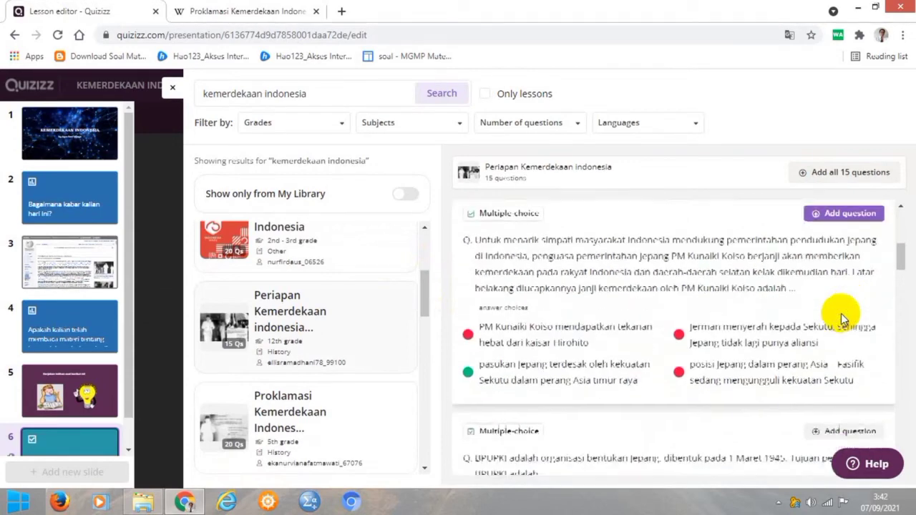
scroll(843, 319, "down", 6)
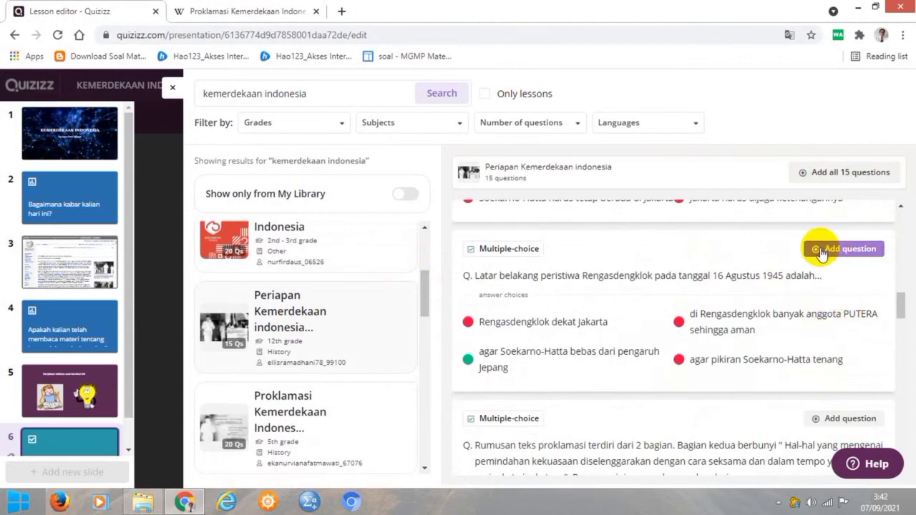
left_click(819, 250)
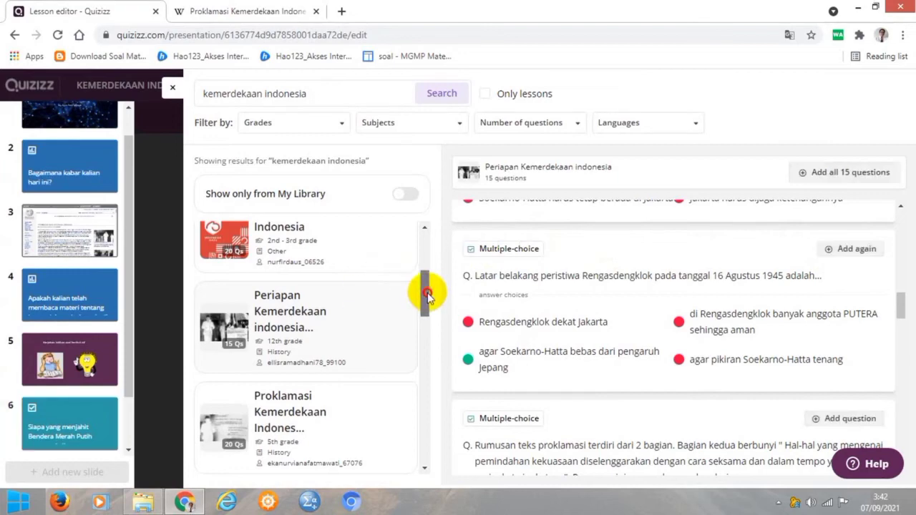
Step: Close the question library and return to the KEMERDEKAAN INDONESIA title slide
left_click_drag(427, 293, 426, 347)
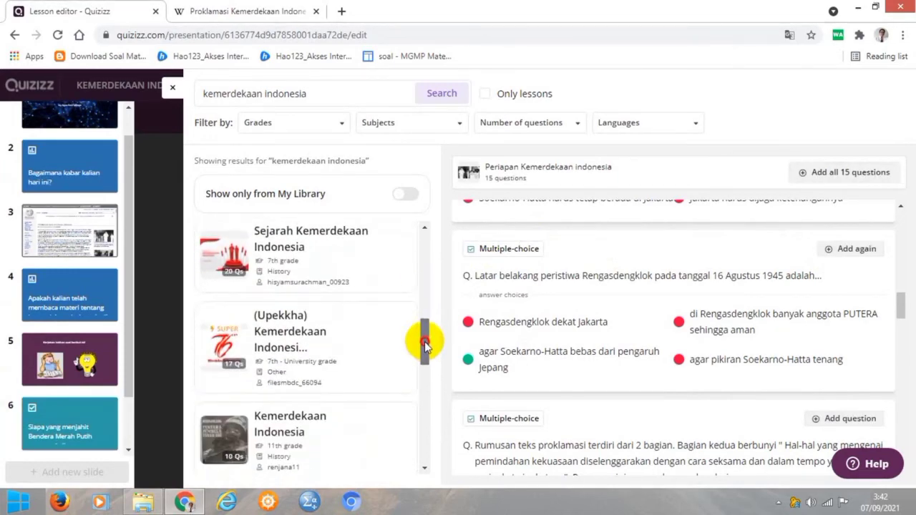
left_click_drag(425, 345, 430, 347)
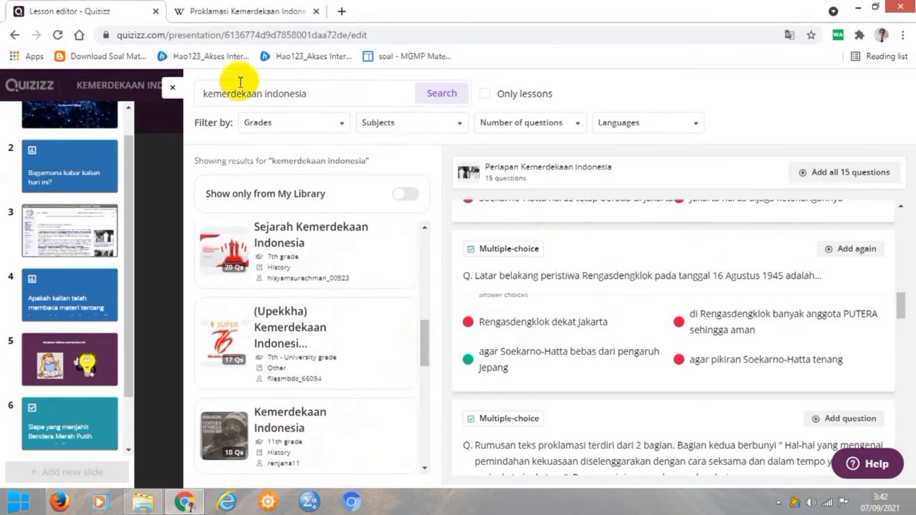
left_click(173, 89)
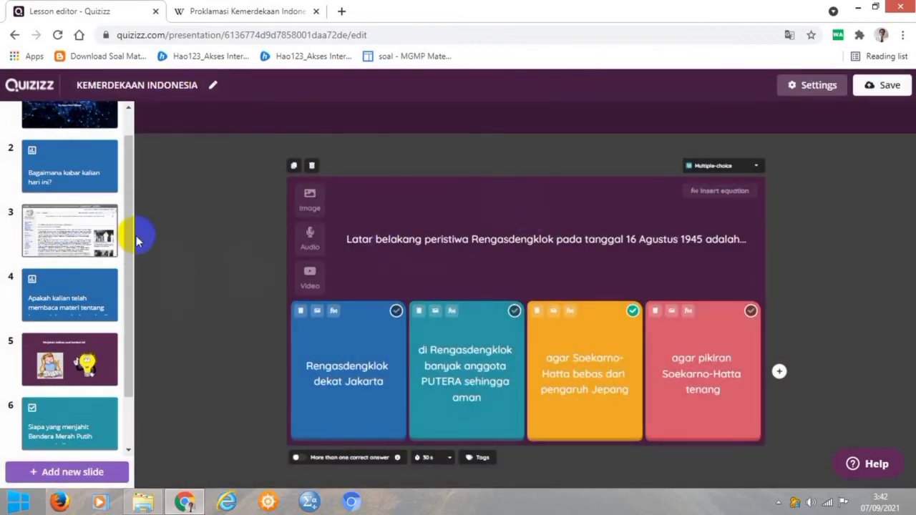
left_click_drag(130, 236, 130, 319)
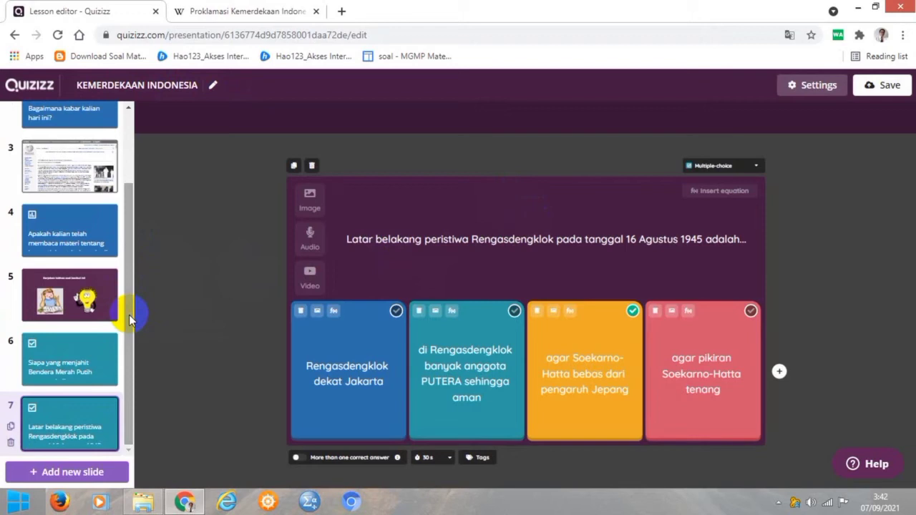
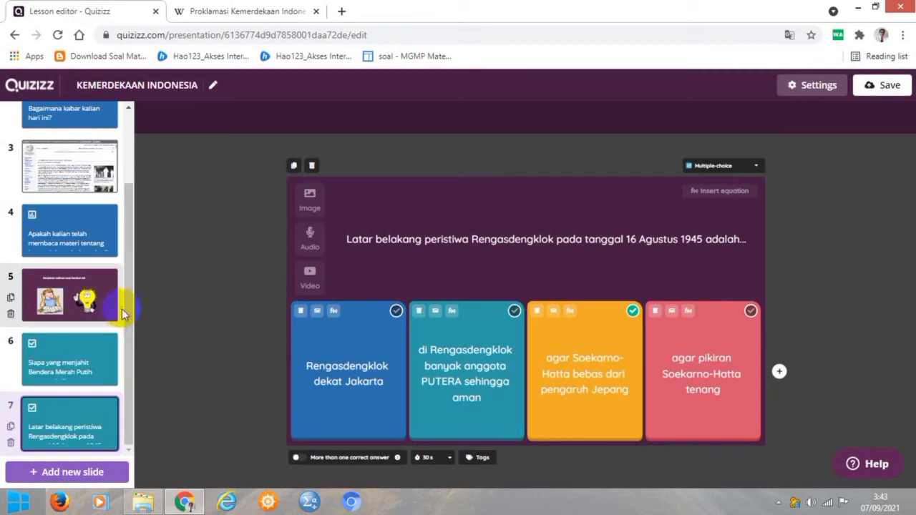
left_click_drag(127, 312, 107, 240)
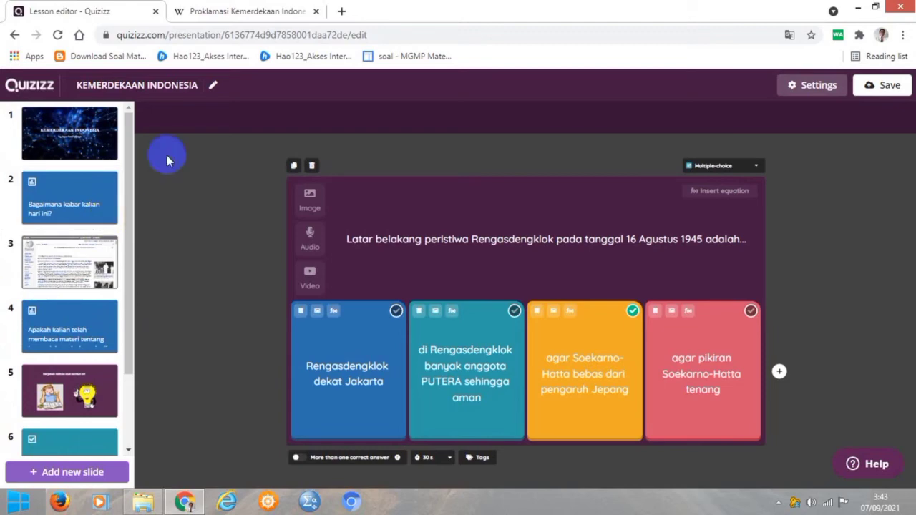
left_click(57, 139)
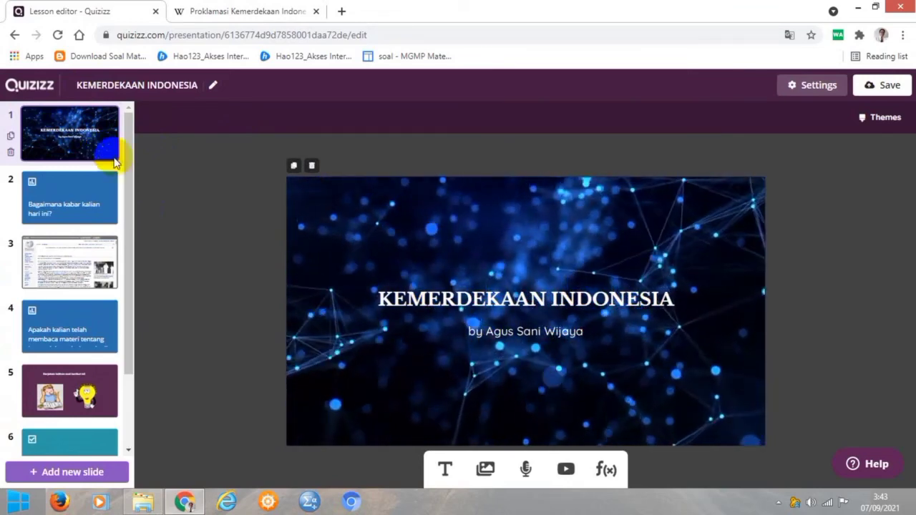
Step: Switch to File Explorer and open PRESENTASI INTERAKTIF MENGGUNAKAN QUIZIZZ.pptx from the e-Guru subfolder "Materi diklat 27 agustus 2021" in PowerPoint
left_click(144, 502)
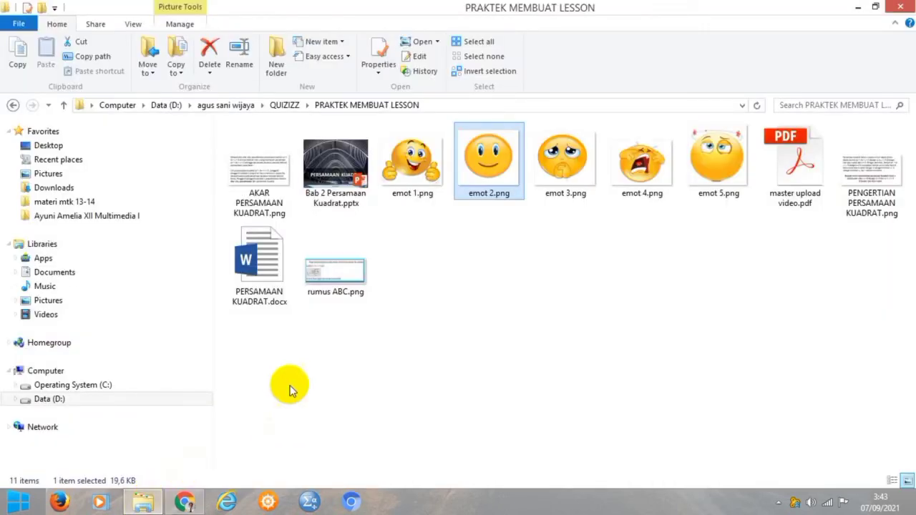
left_click(229, 106)
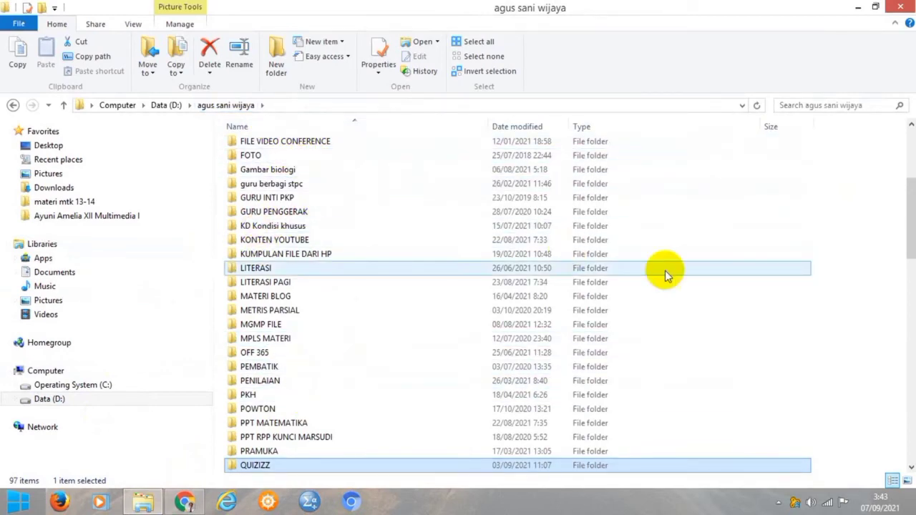
scroll(666, 270, "up", 3)
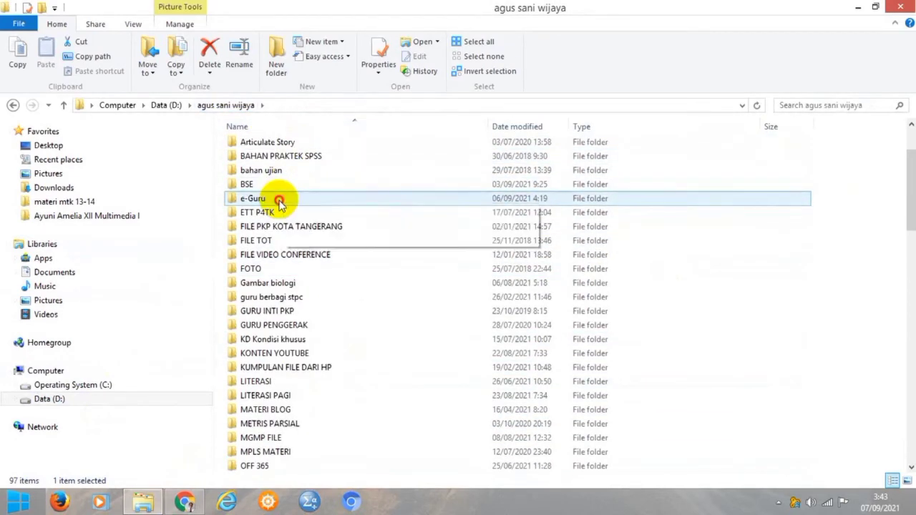
double_click(280, 198)
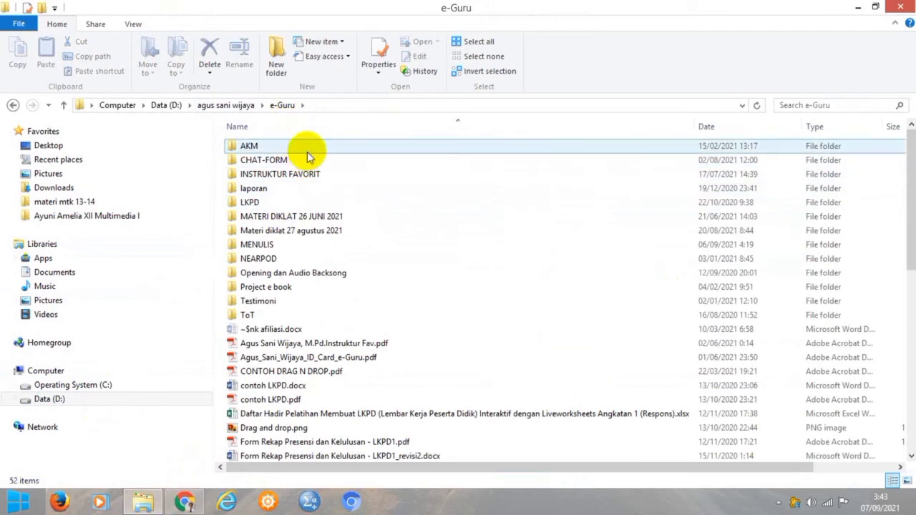
double_click(327, 230)
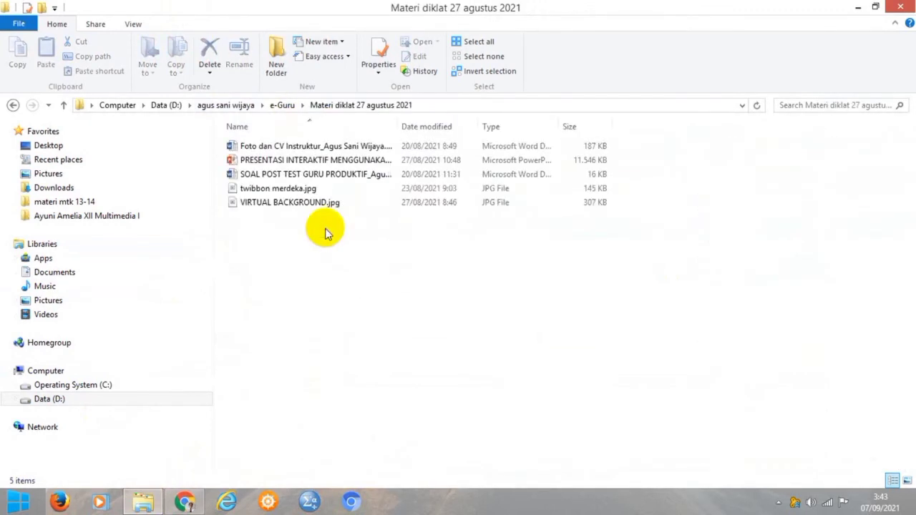
left_click(313, 162)
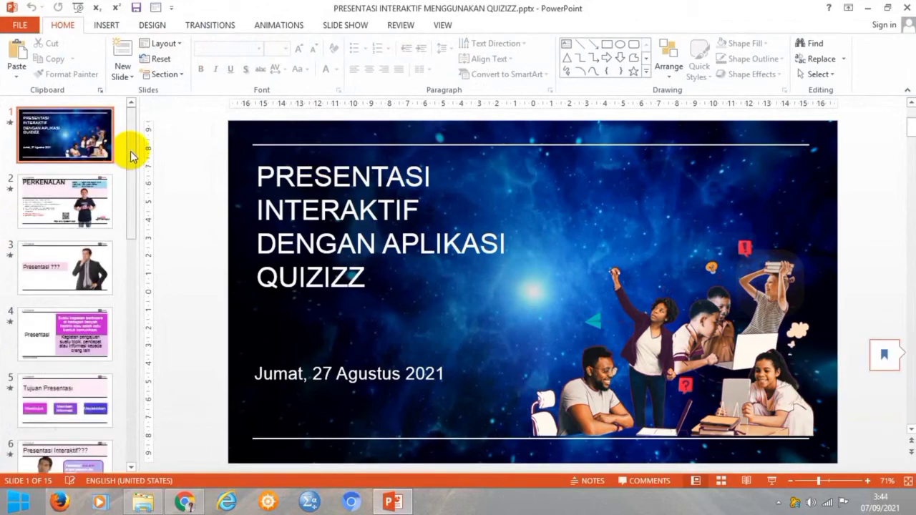
Step: Select the PERKENALAN slide and start saving a copy to the QUIZIZZ folder under the file name "perkenalan diri"
left_click(60, 209)
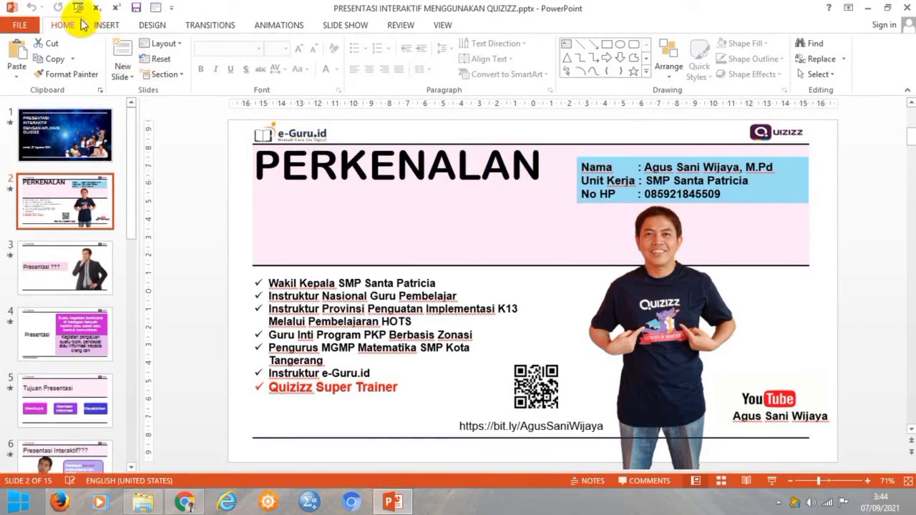
left_click(24, 28)
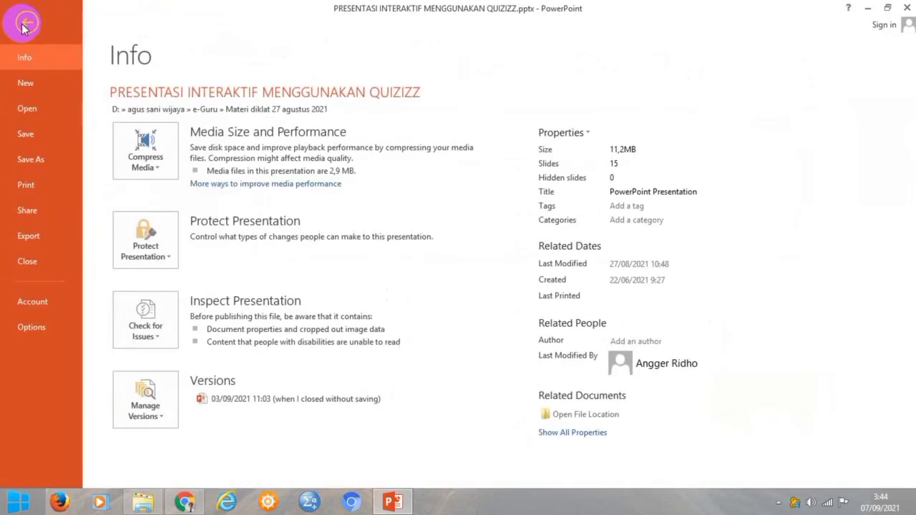
left_click(31, 160)
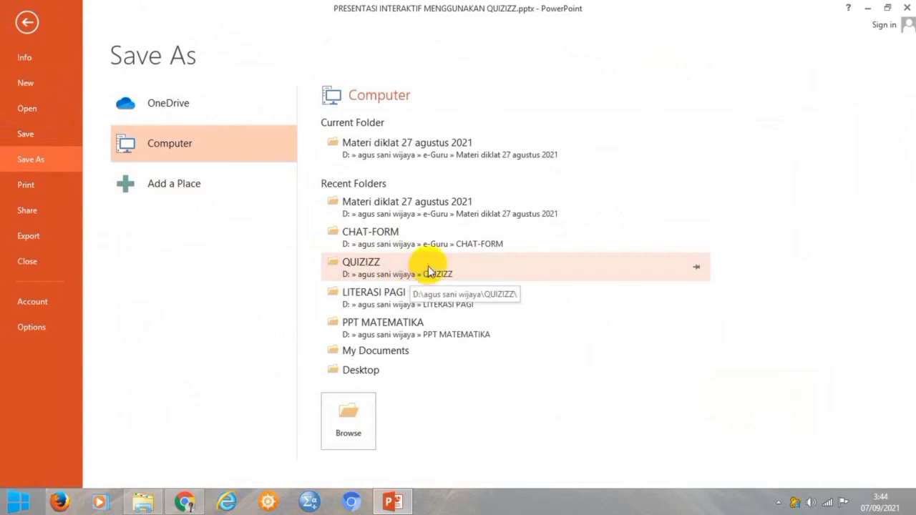
left_click(387, 270)
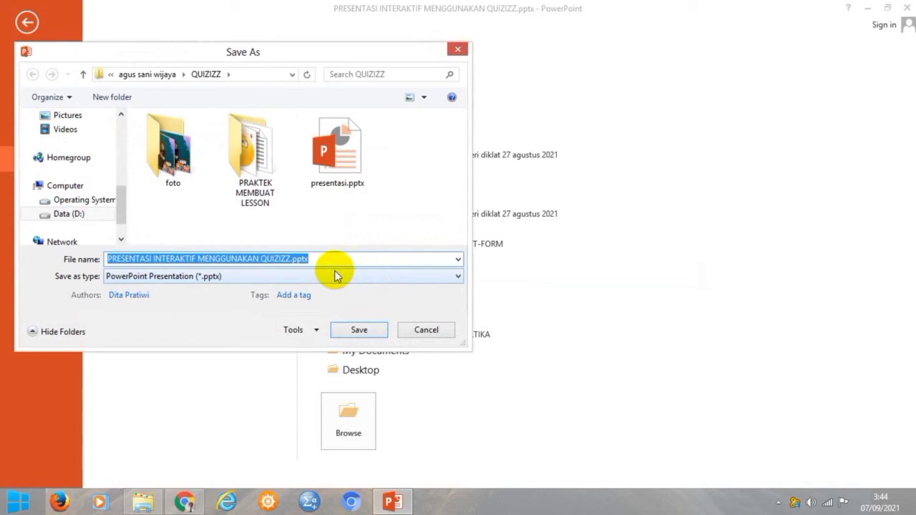
type("perkenal")
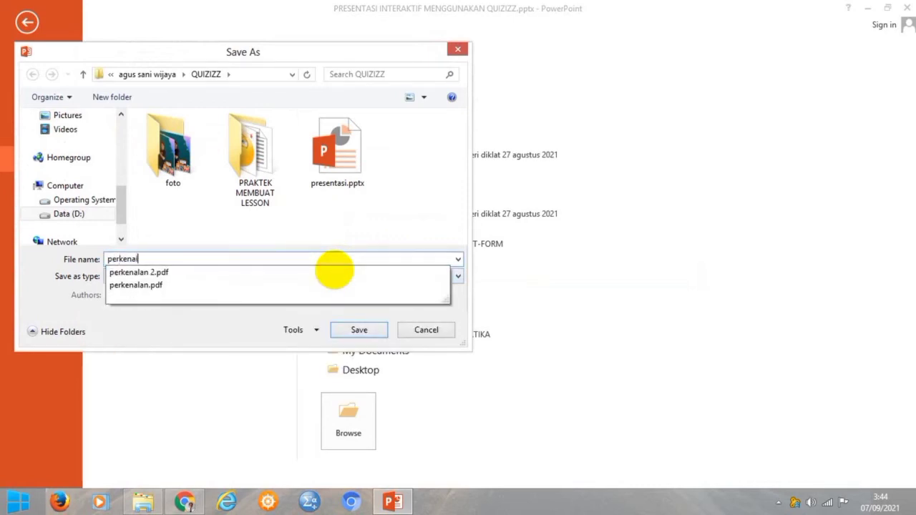
type("an diri")
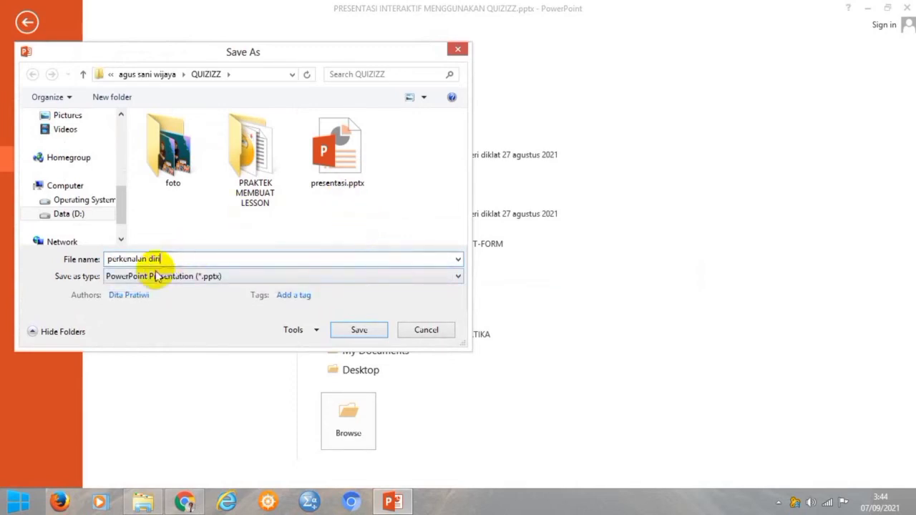
Step: Set the file type to PDF, limit the range to the current slide and save the file
left_click(459, 276)
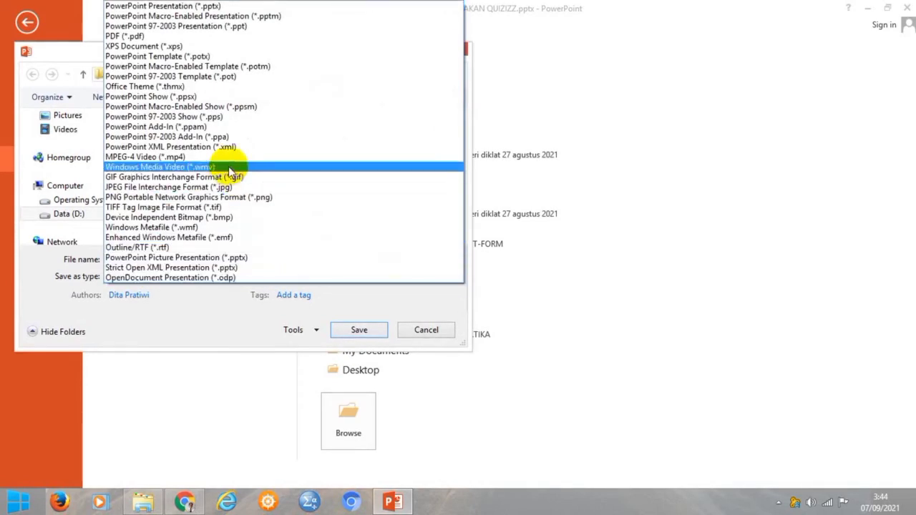
left_click(142, 37)
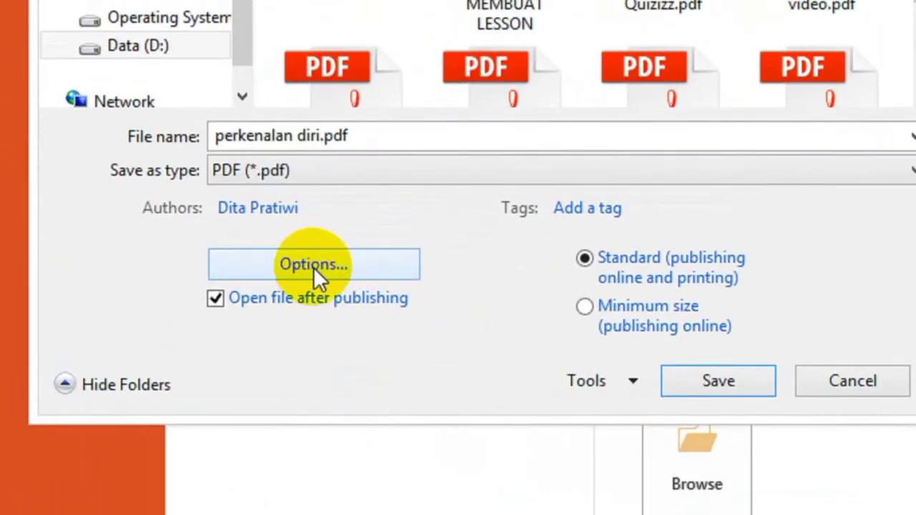
left_click(160, 324)
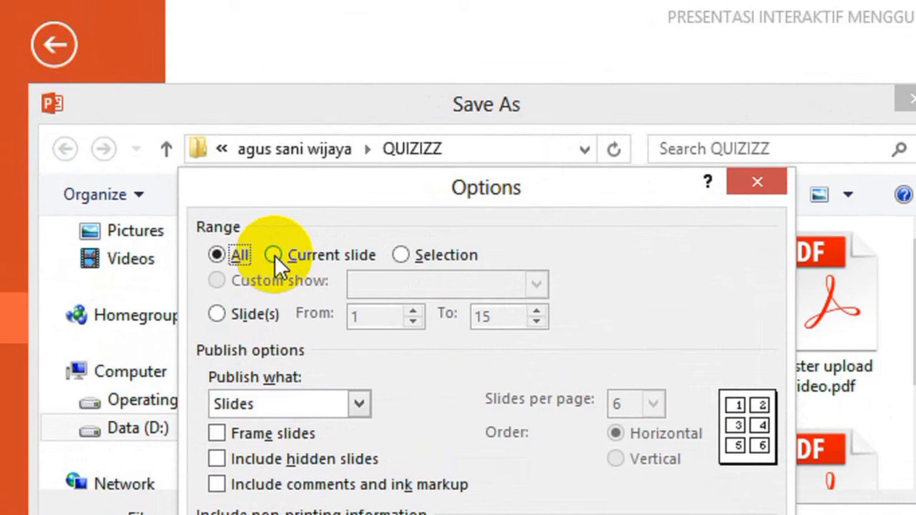
left_click(274, 255)
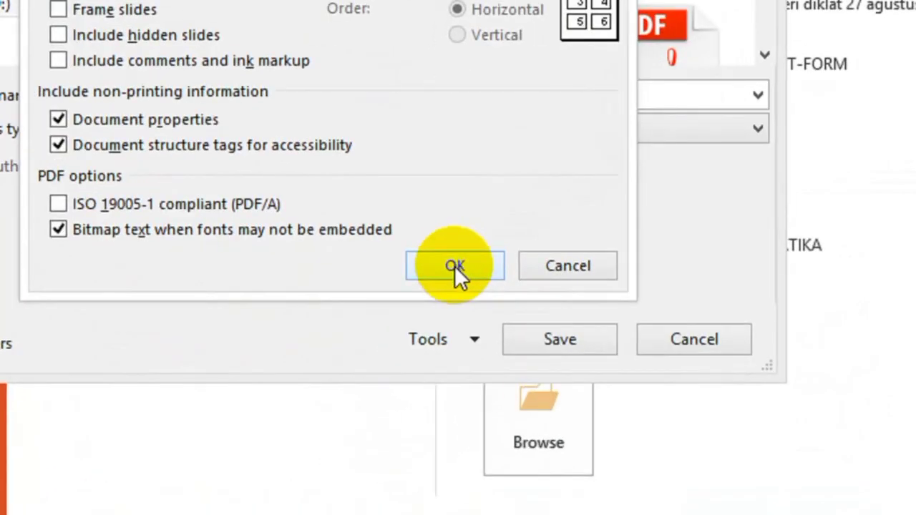
left_click(307, 345)
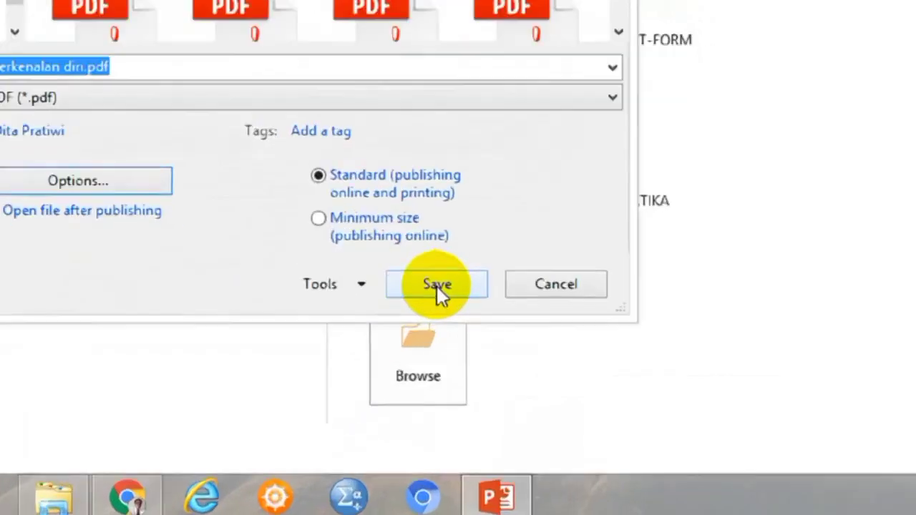
left_click(359, 383)
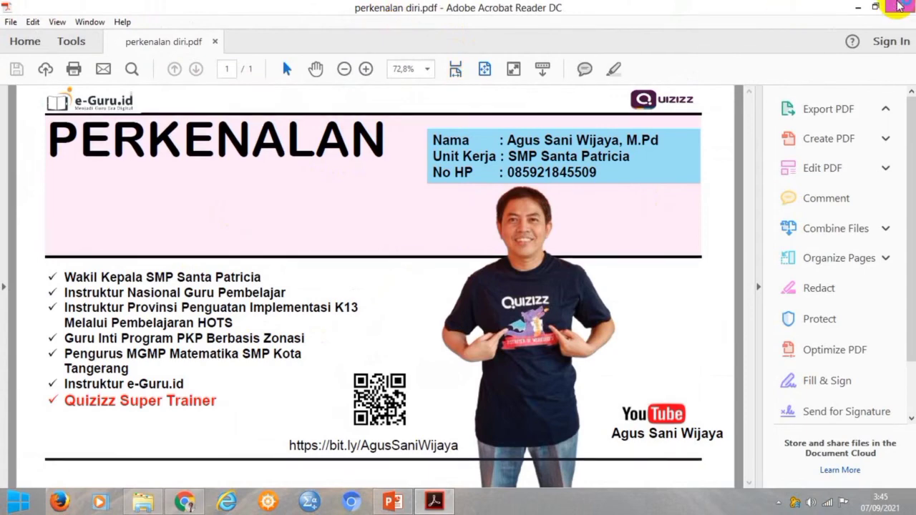
Step: Close the PDF, switch to the Quizizz lesson editor in Chrome and open the PDF slide import for a new slide
left_click(900, 7)
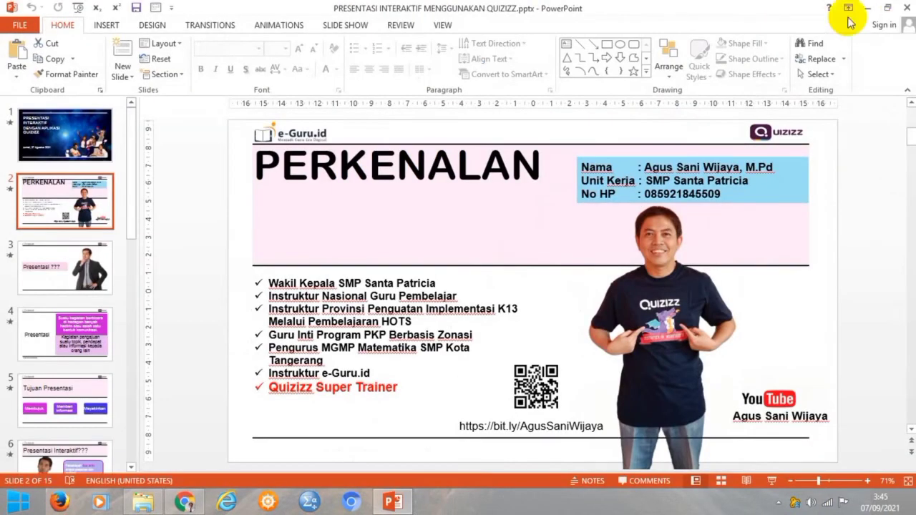
left_click(187, 504)
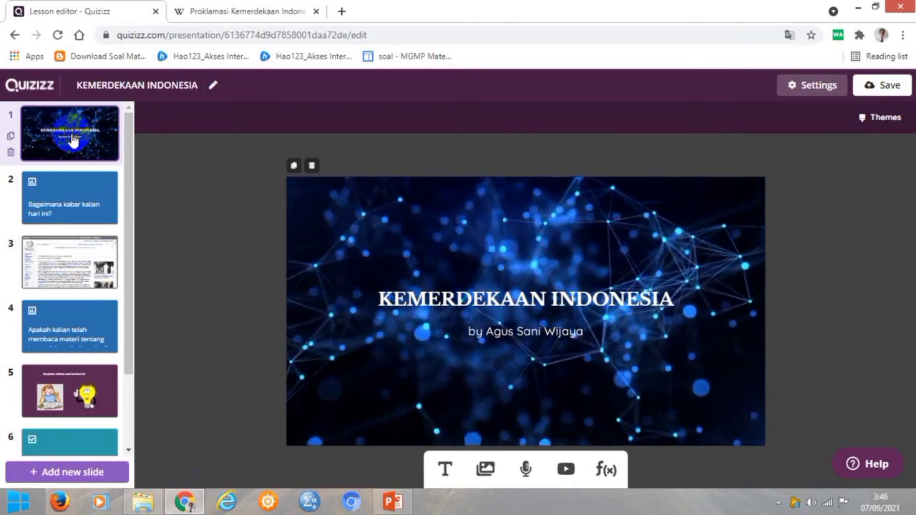
left_click(89, 252)
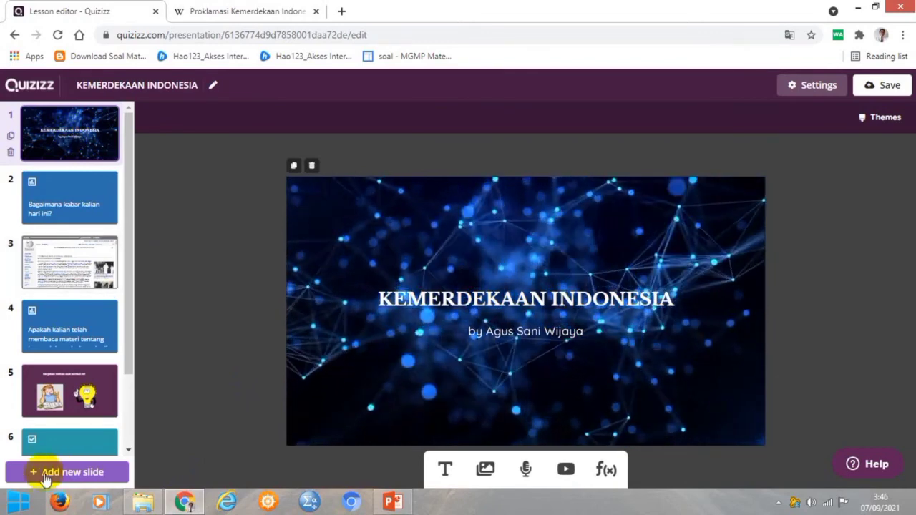
left_click(38, 479)
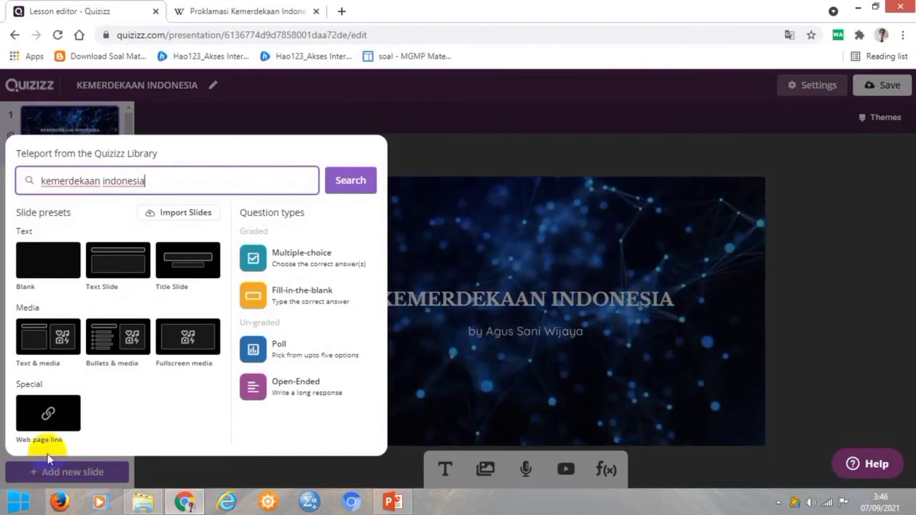
left_click(61, 285)
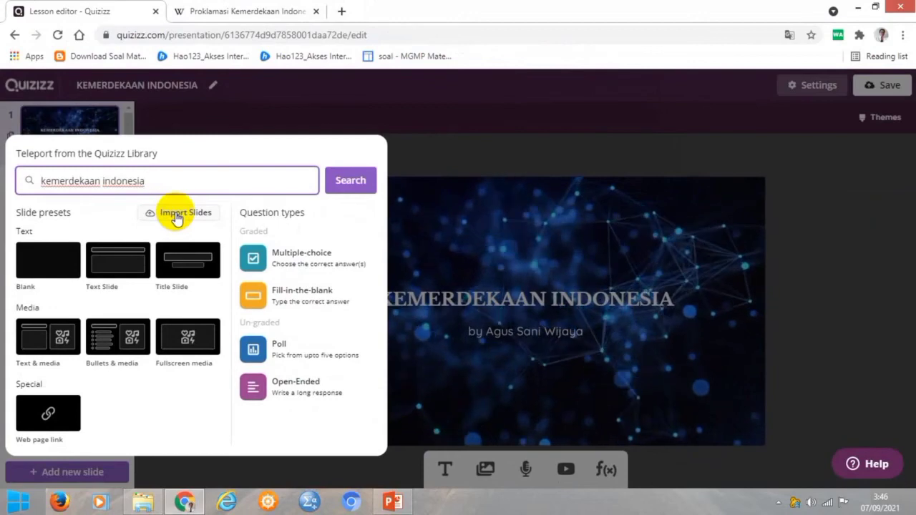
left_click(177, 215)
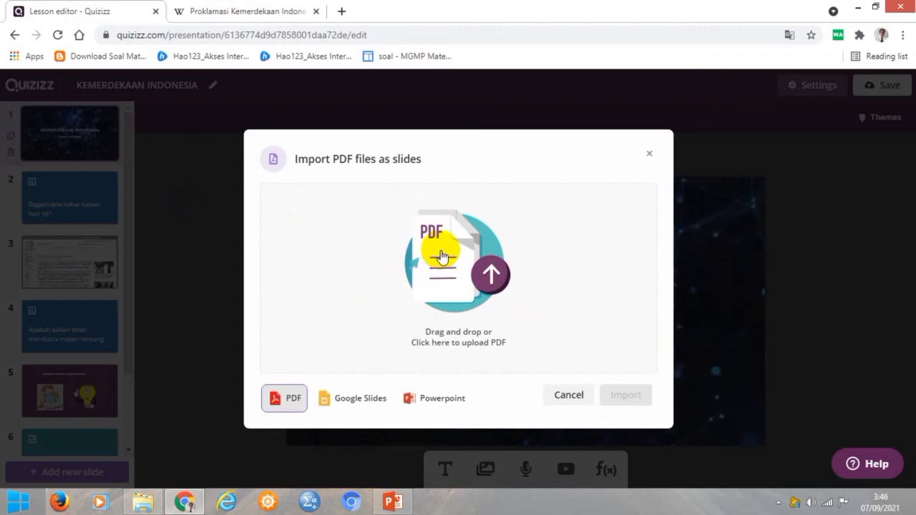
Step: Import perkenalan diri.pdf from the QUIZIZZ folder in File Explorer as a new slide after the title slide
left_click(145, 505)
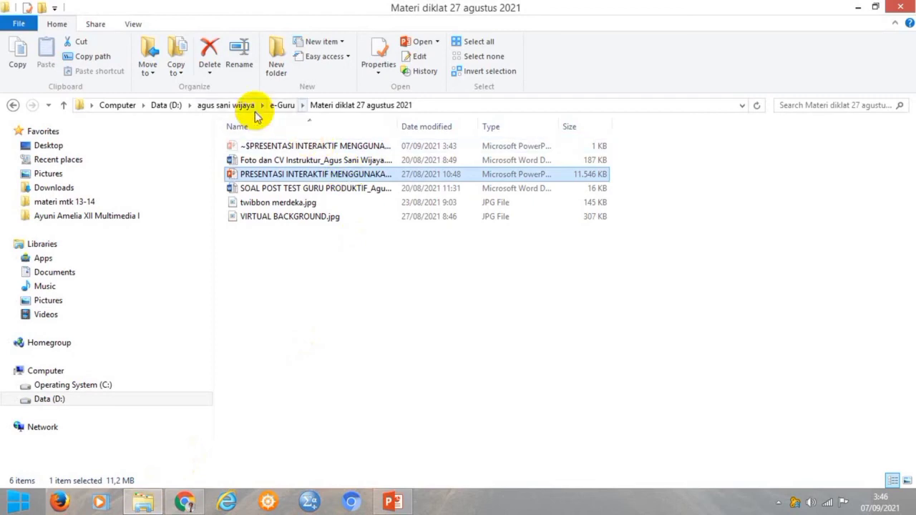
left_click(227, 106)
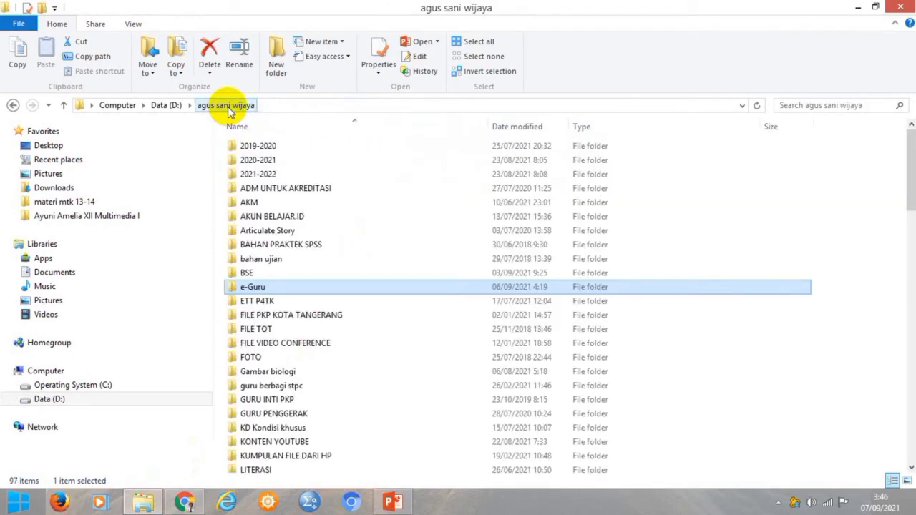
scroll(720, 192, "down", 5)
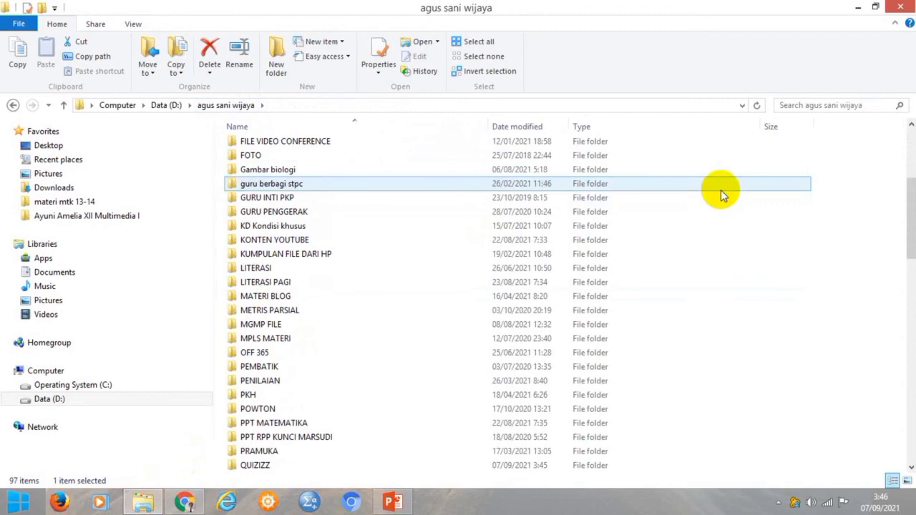
double_click(259, 465)
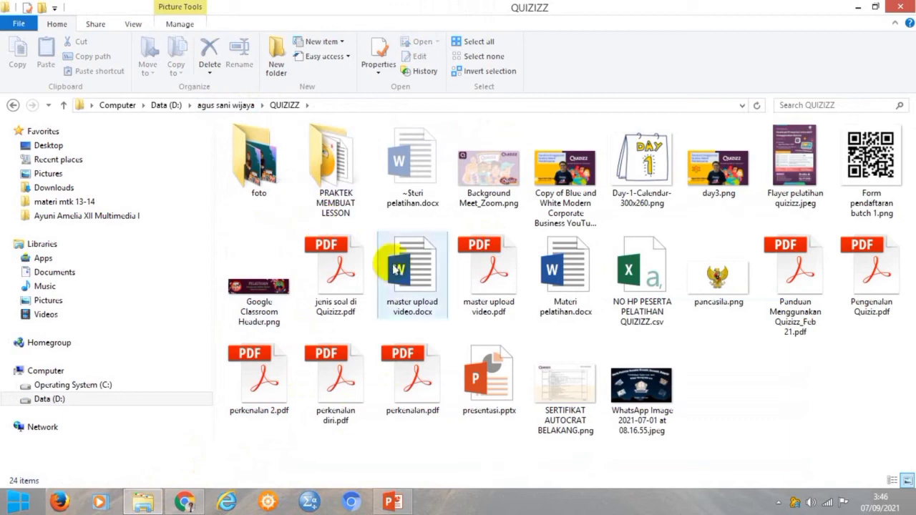
left_click(333, 401)
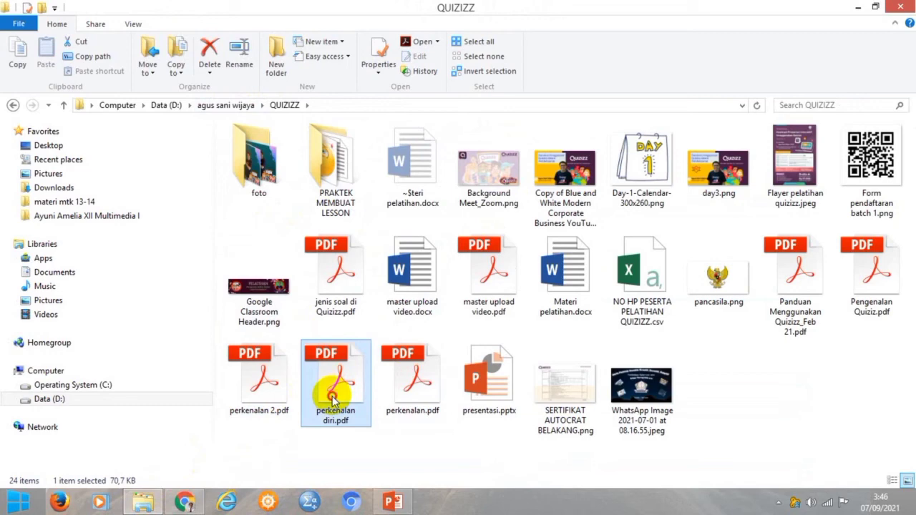
left_click_drag(334, 401, 449, 297)
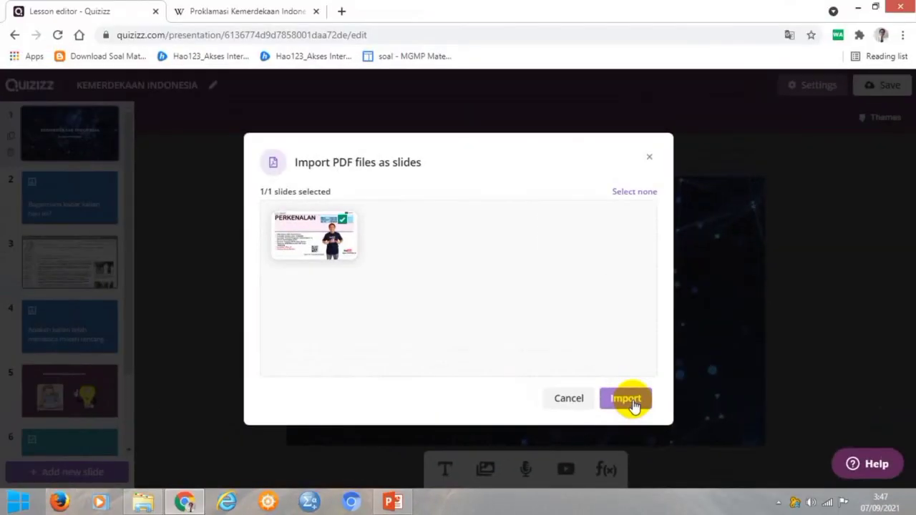
left_click(633, 403)
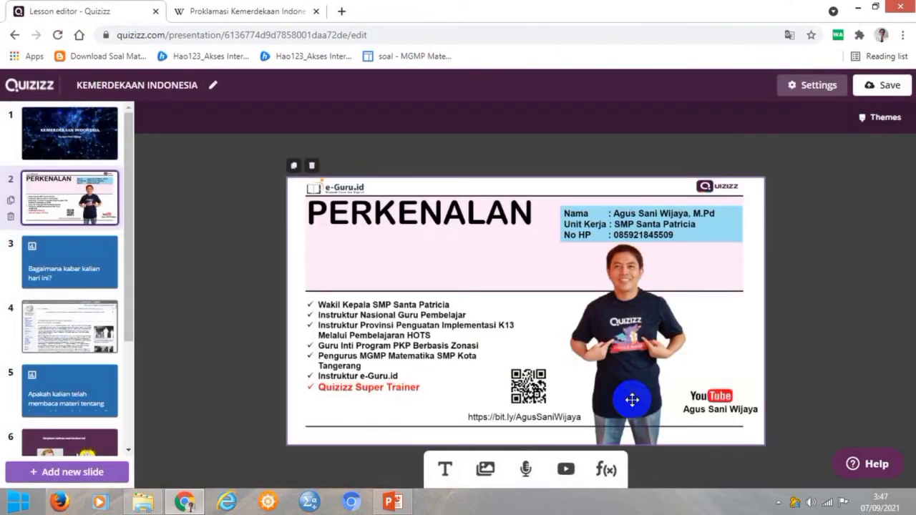
Step: Review the lesson's slides in order, from the title and PERKENALAN slides through the polls and Wikipedia page to the questions
left_click(69, 136)
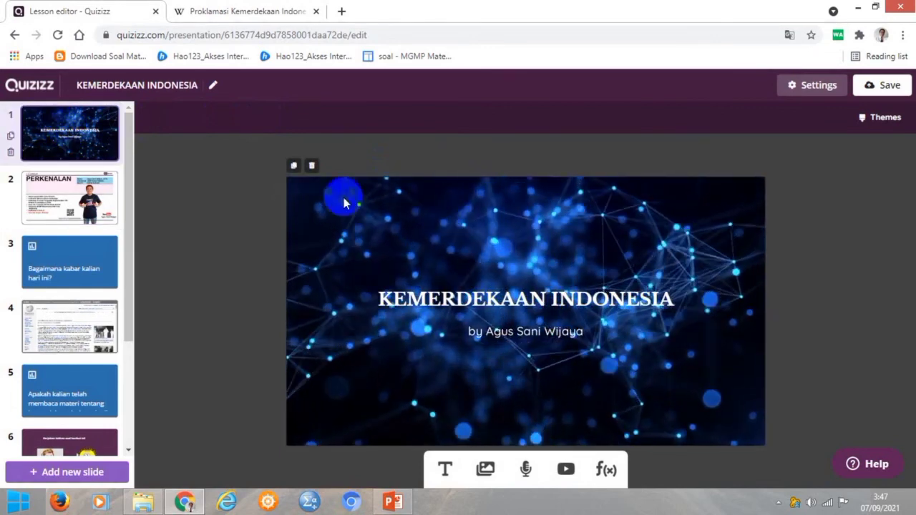
left_click(96, 210)
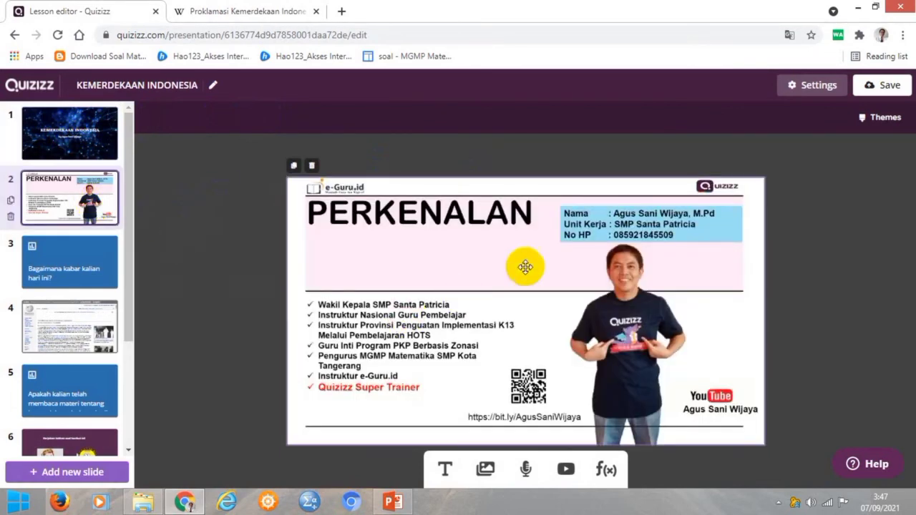
left_click(86, 271)
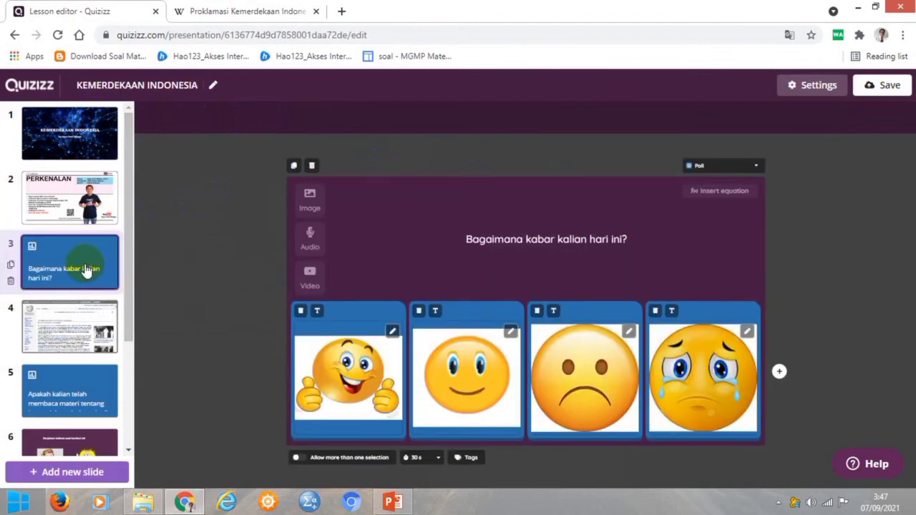
left_click(84, 316)
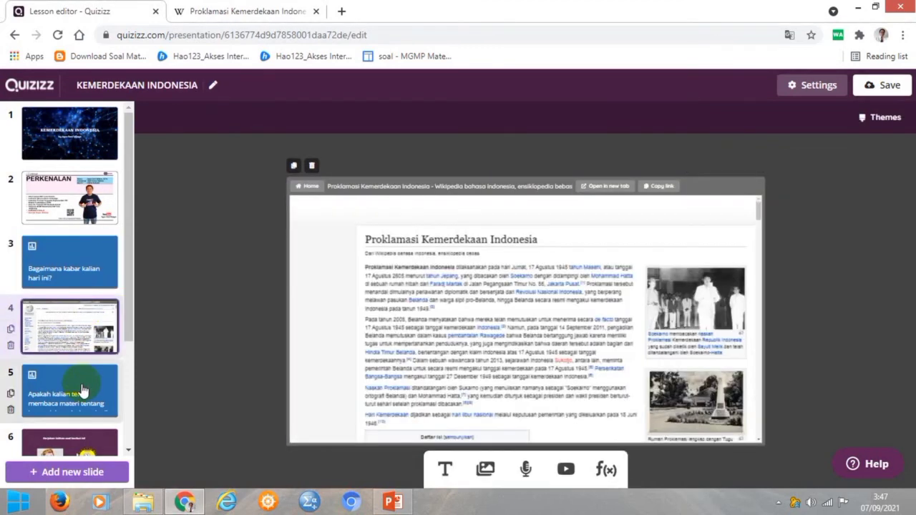
left_click(83, 391)
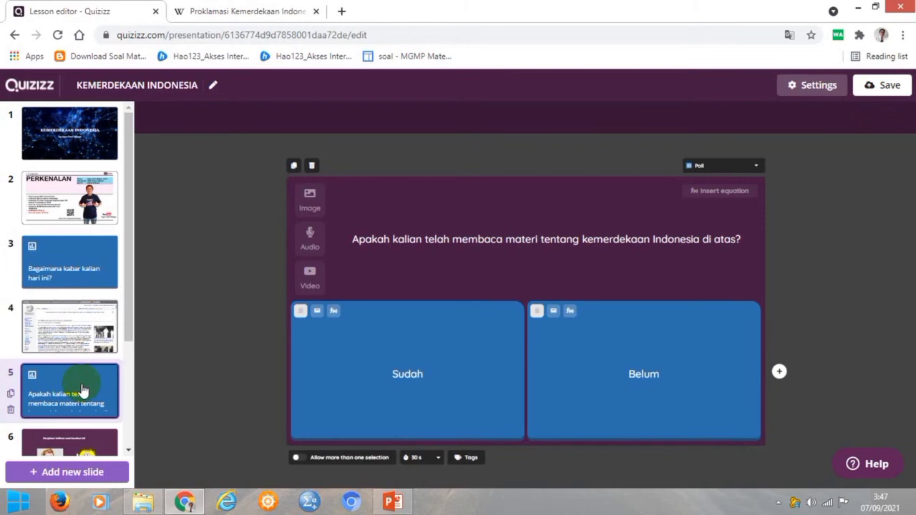
scroll(83, 390, "down", 3)
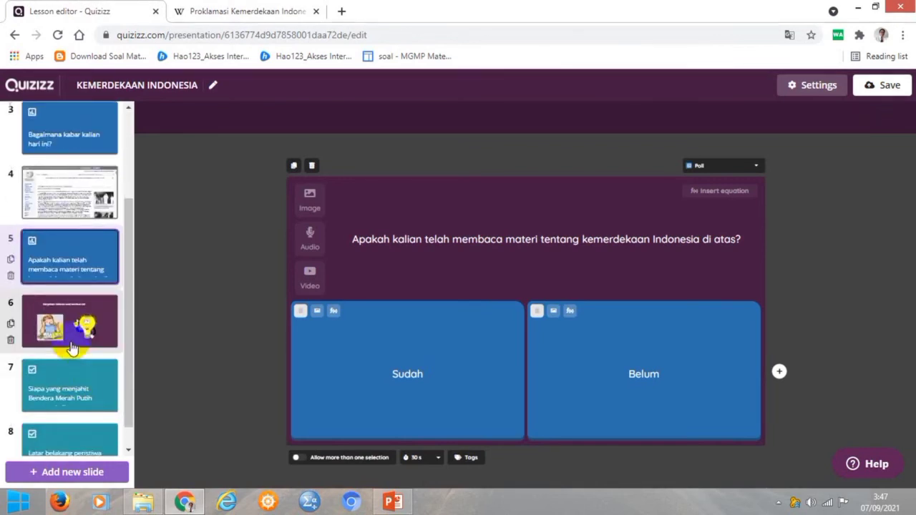
scroll(71, 349, "down", 1)
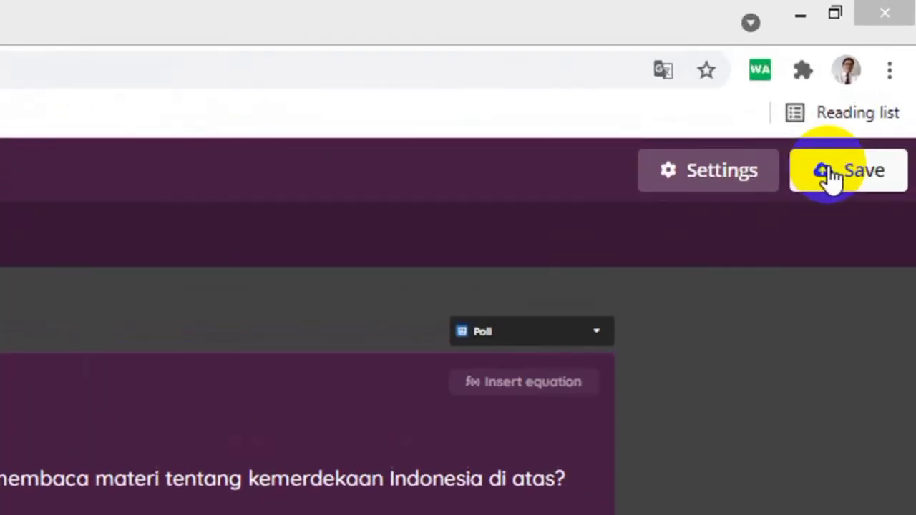
Step: Start saving the lesson and insert a waving flag photo from a "BENDERA INDONESIA" image search as its title image
left_click(872, 87)
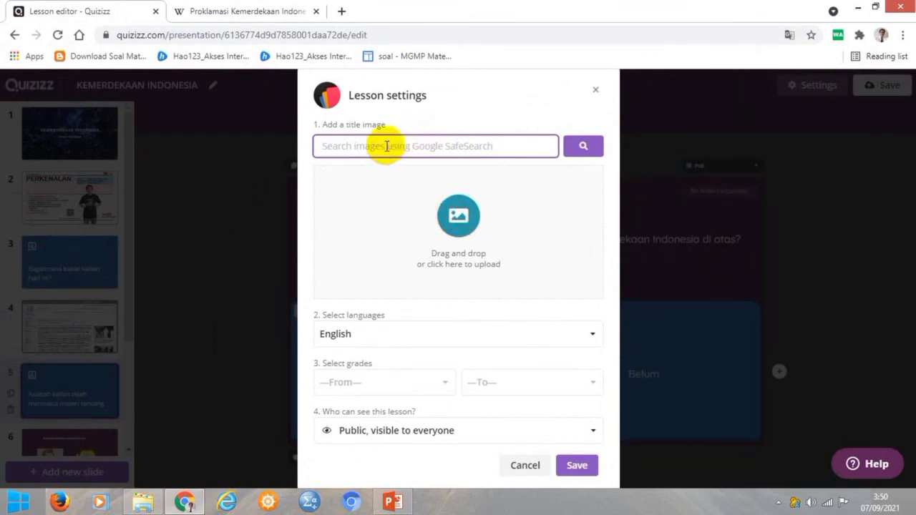
type("BEN")
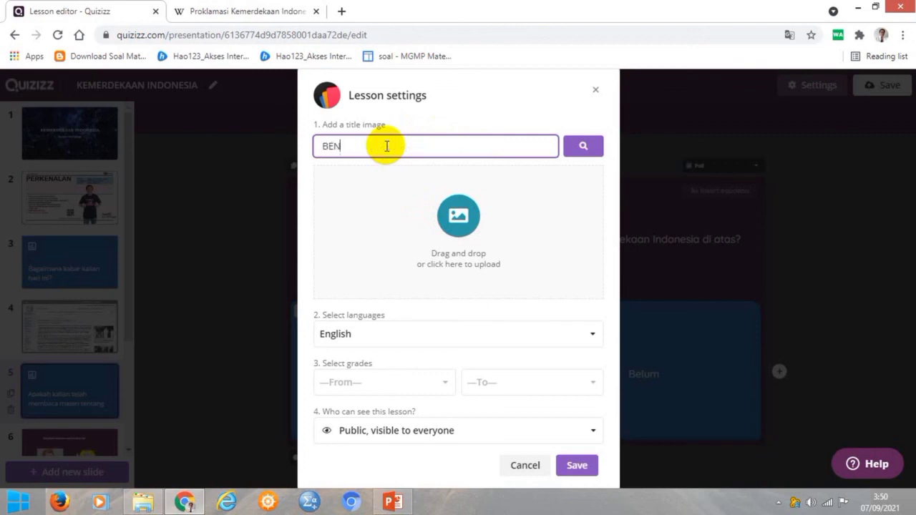
type("DERA INDONES")
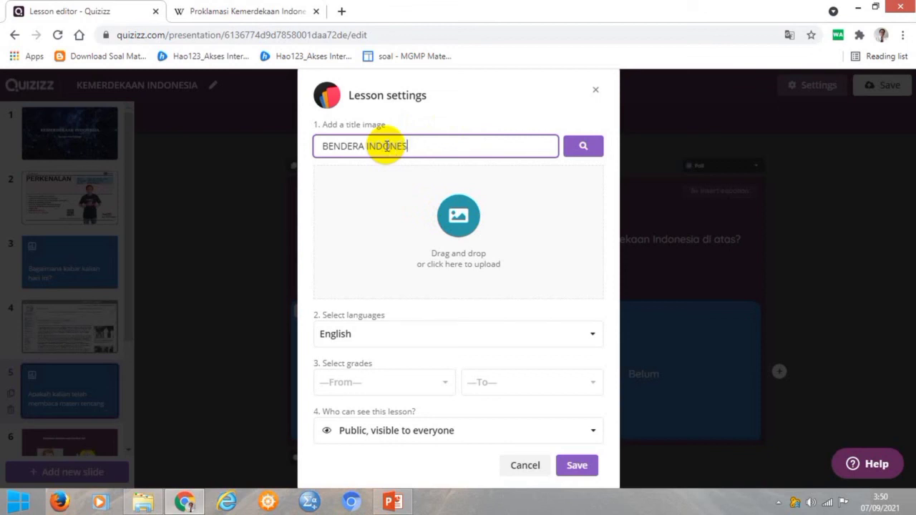
type("IA")
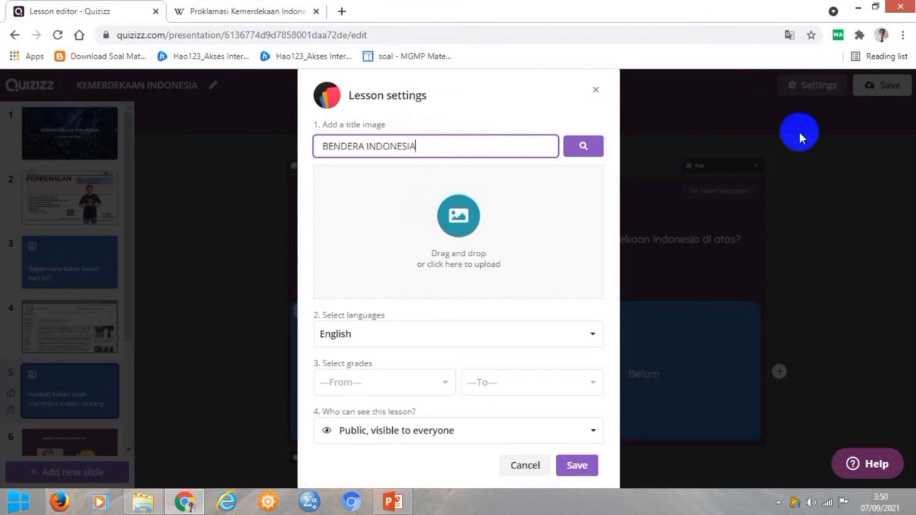
left_click(583, 149)
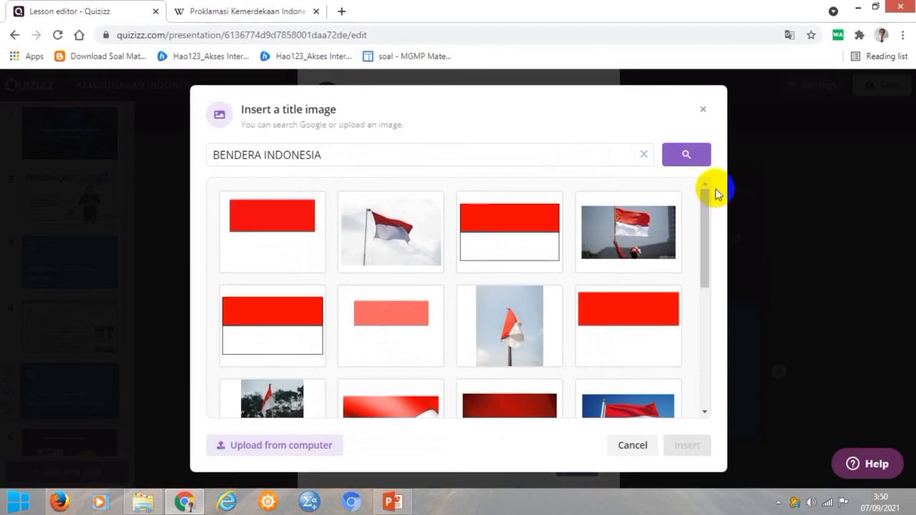
left_click(416, 232)
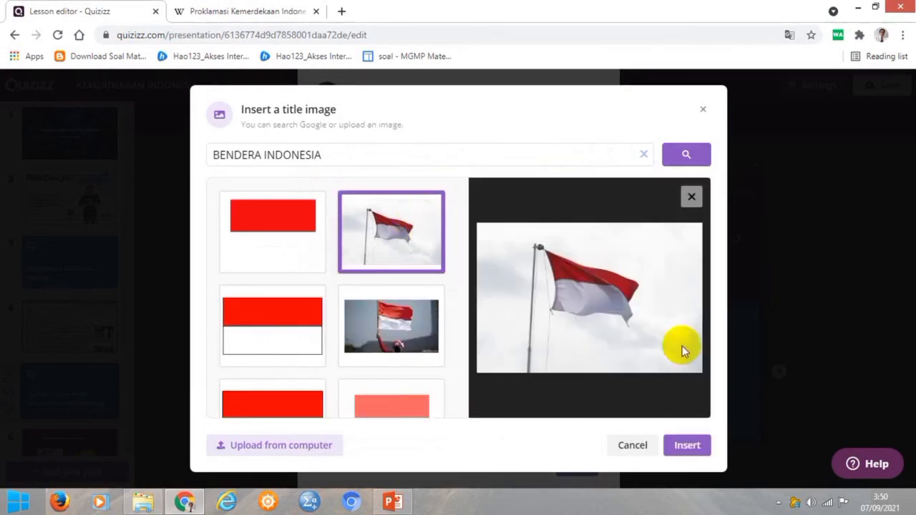
left_click(693, 447)
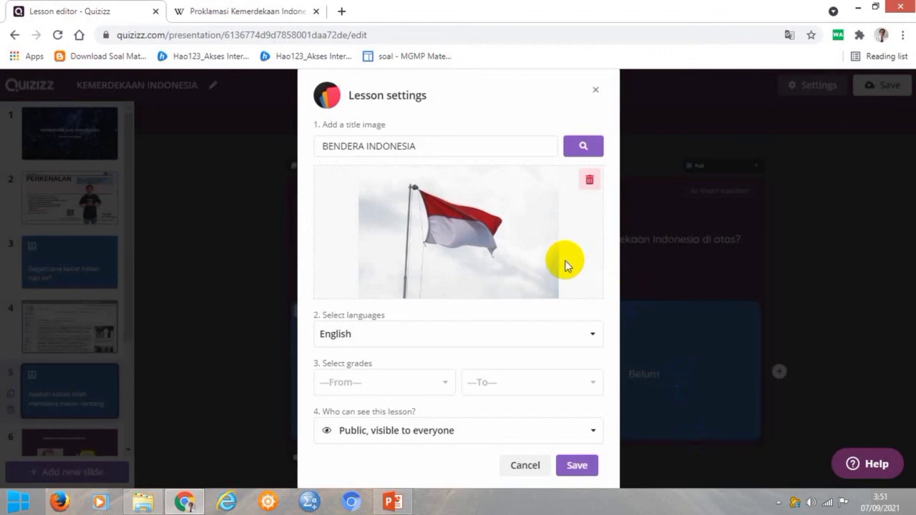
Step: Set the lesson language to Indonesian and the grades from 1st to University, and save the lesson settings
left_click(592, 338)
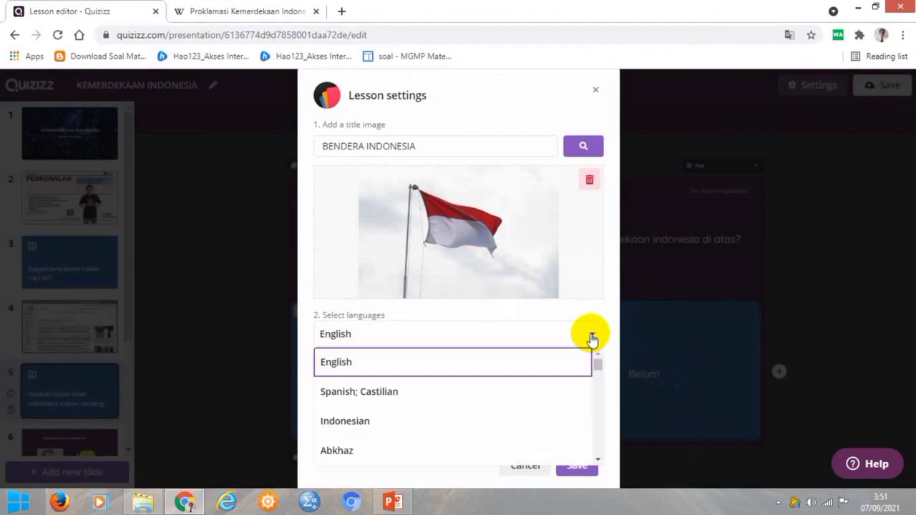
left_click(353, 427)
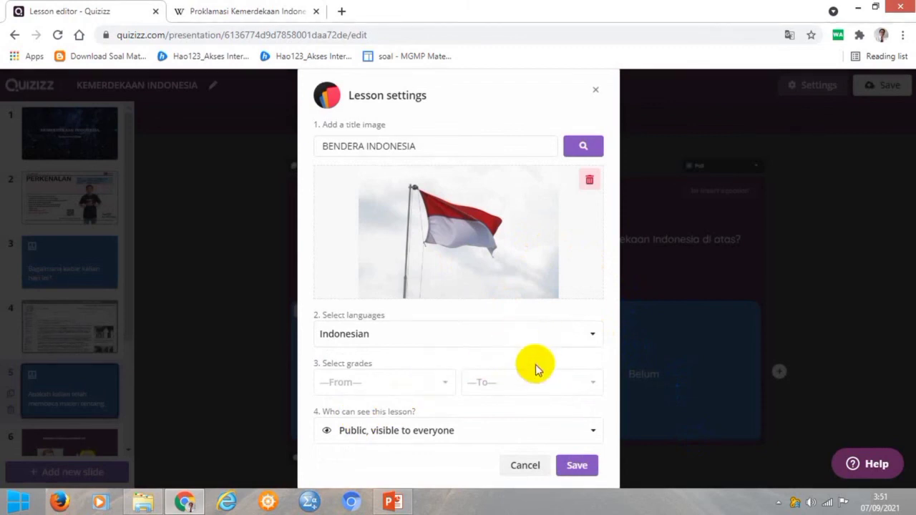
left_click(444, 387)
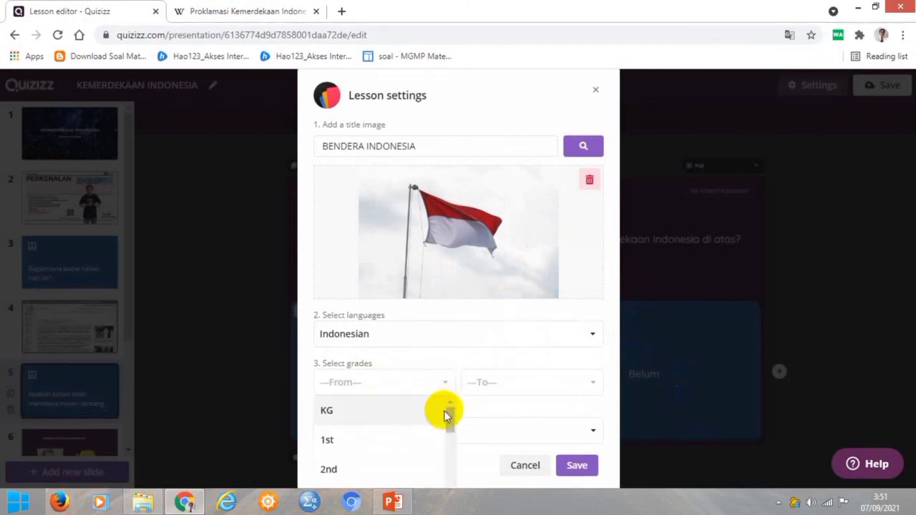
left_click(342, 439)
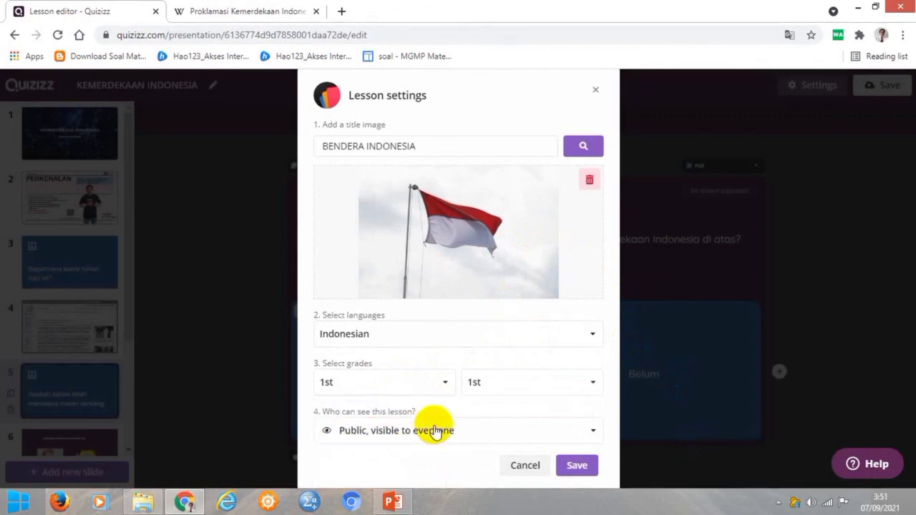
left_click(593, 388)
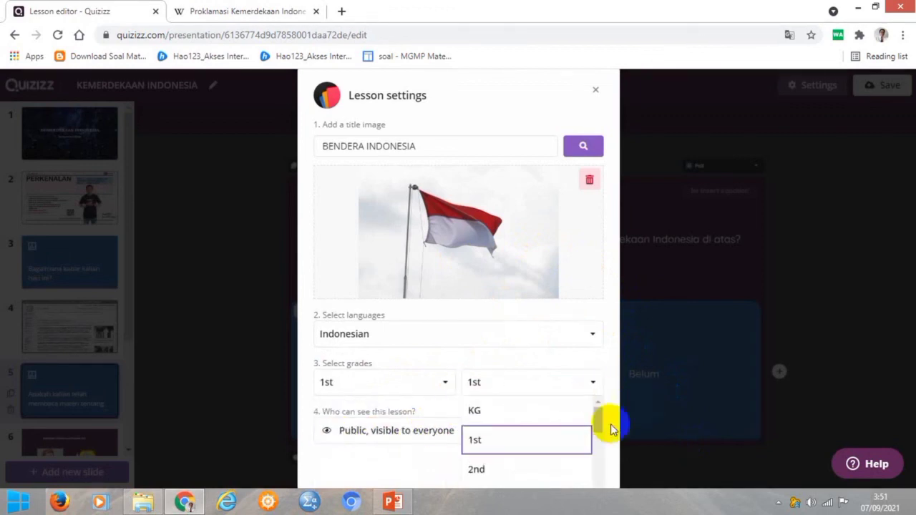
left_click_drag(600, 426, 584, 501)
left_click(484, 469)
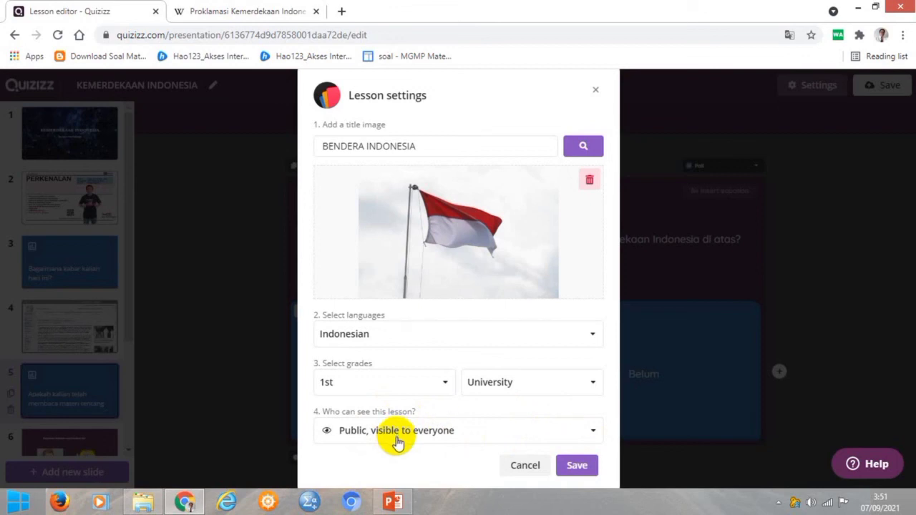
left_click(652, 479)
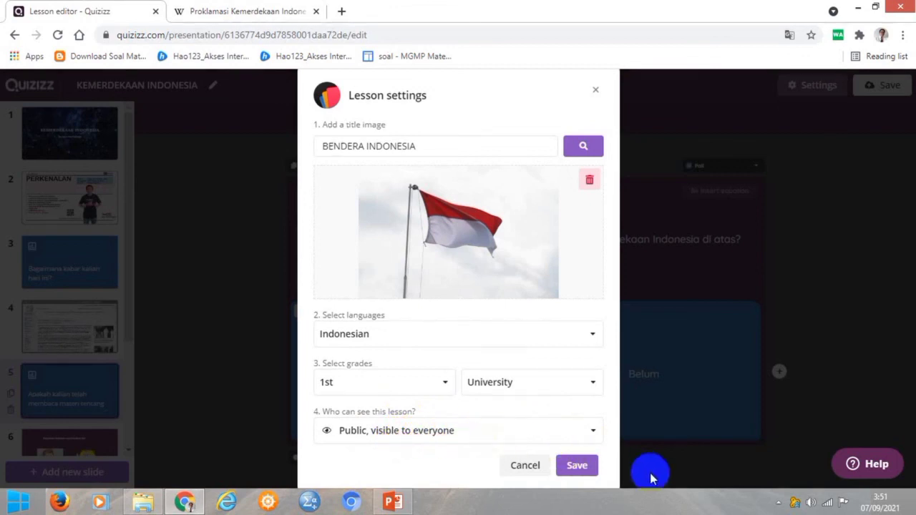
left_click(573, 472)
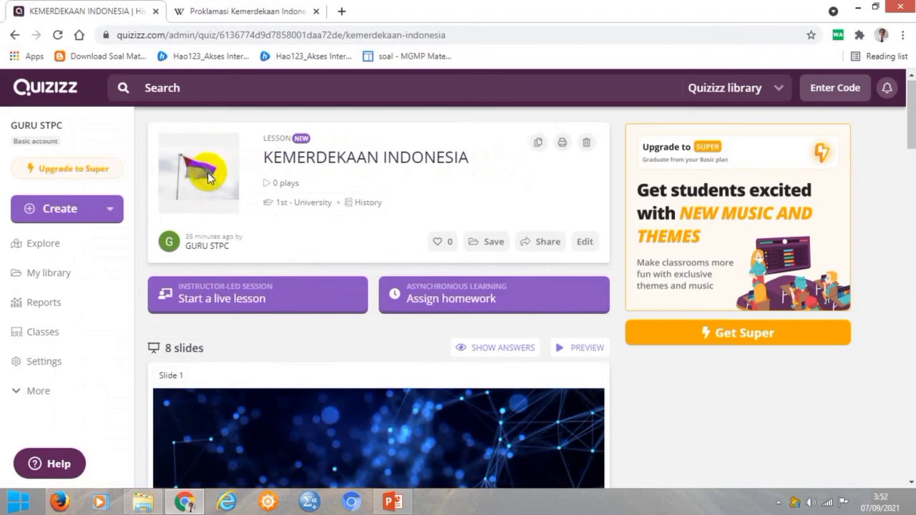
Step: Review the saved KEMERDEKAAN INDONESIA lesson page from the title slide through the polls, Wikipedia page and instruction slide to the final questions
scroll(293, 241, "down", 2)
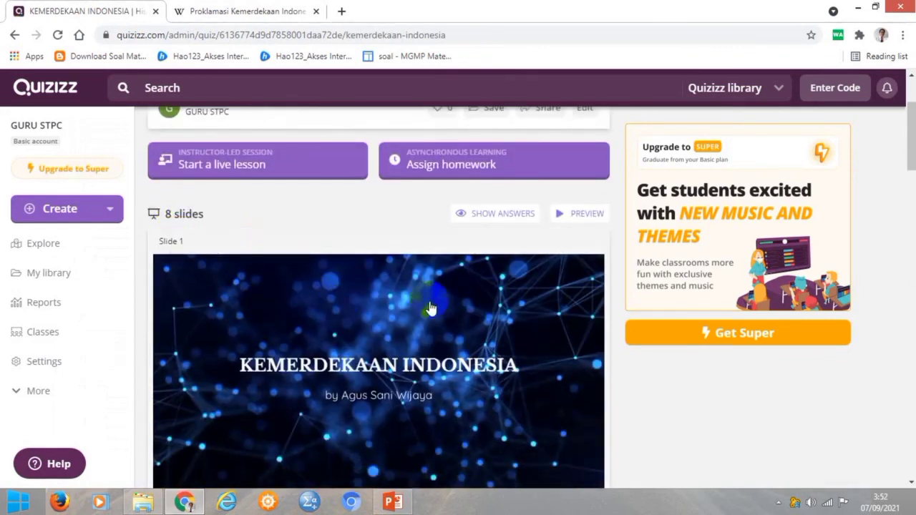
scroll(434, 308, "down", 2)
scroll(434, 303, "up", 4)
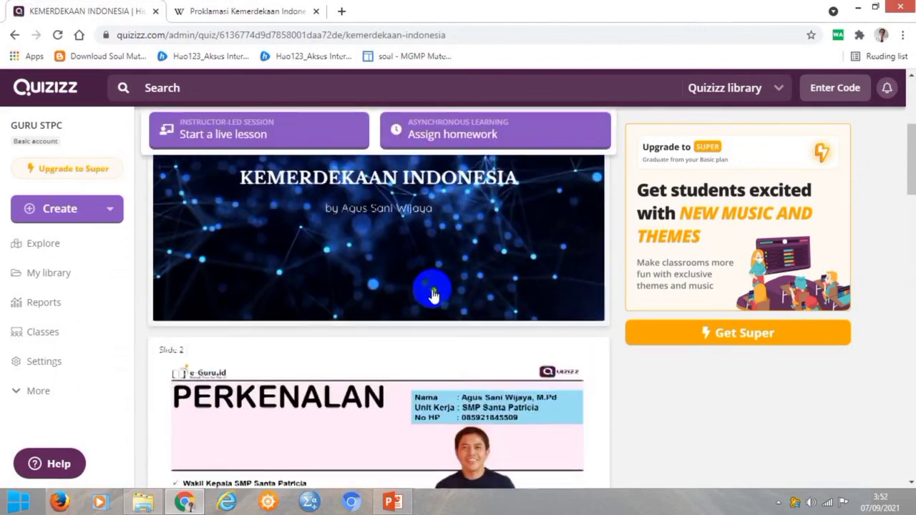
scroll(348, 378, "down", 6)
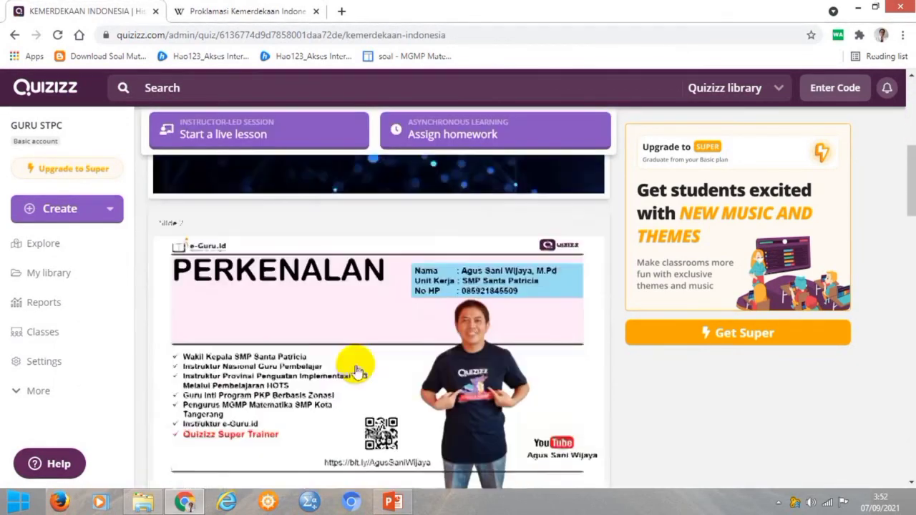
scroll(322, 358, "down", 4)
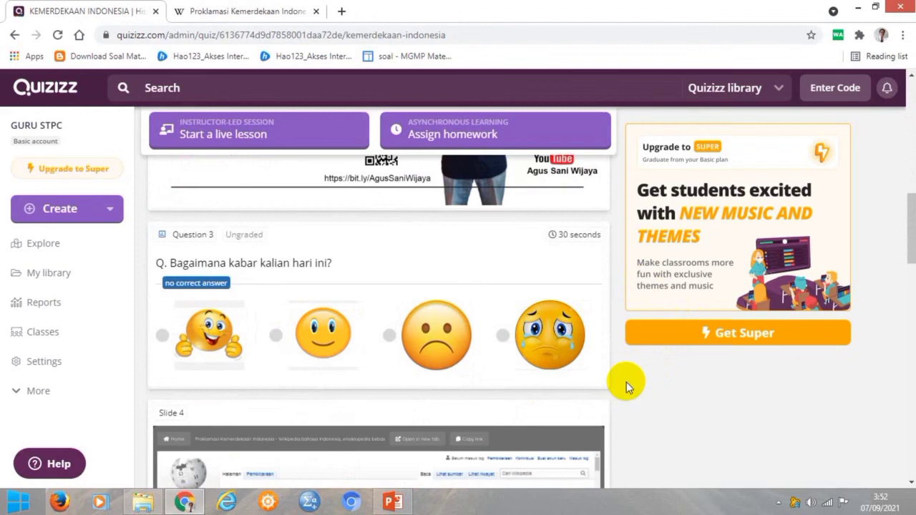
scroll(627, 387, "down", 4)
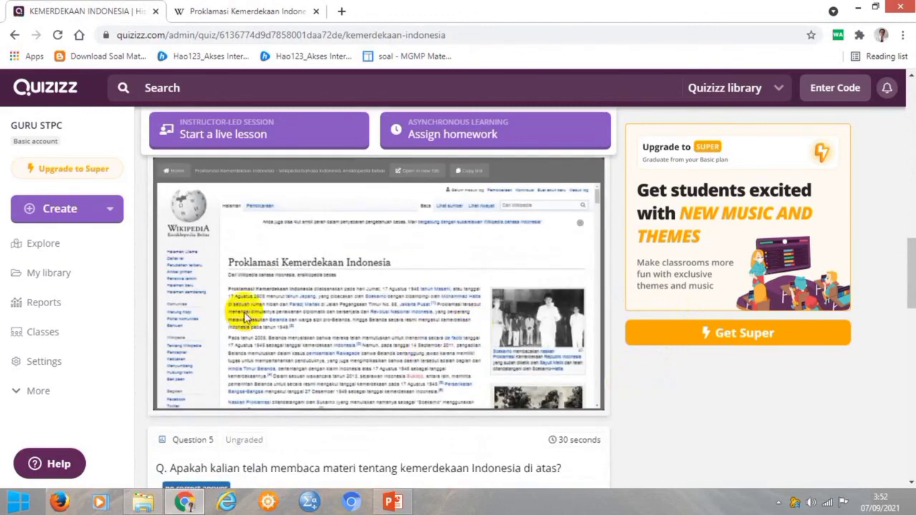
scroll(537, 417, "down", 2)
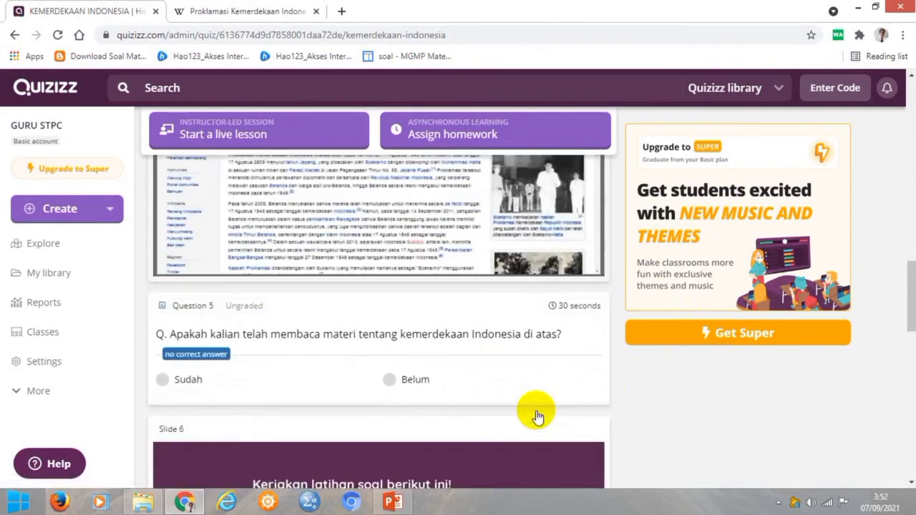
scroll(423, 315, "down", 1)
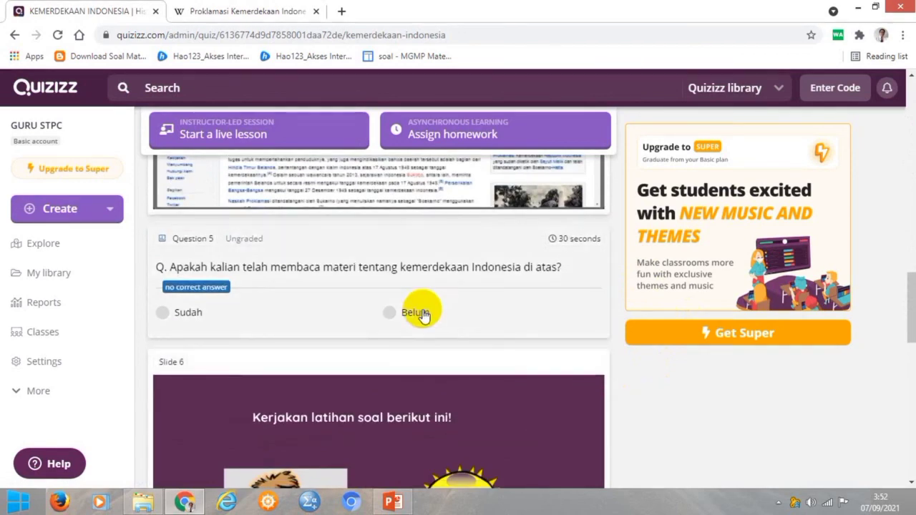
scroll(423, 315, "down", 3)
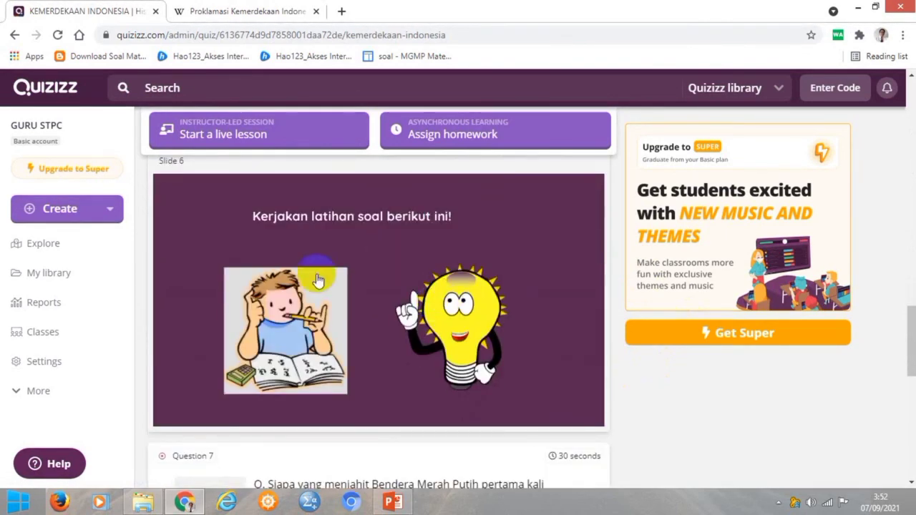
scroll(342, 313, "down", 2)
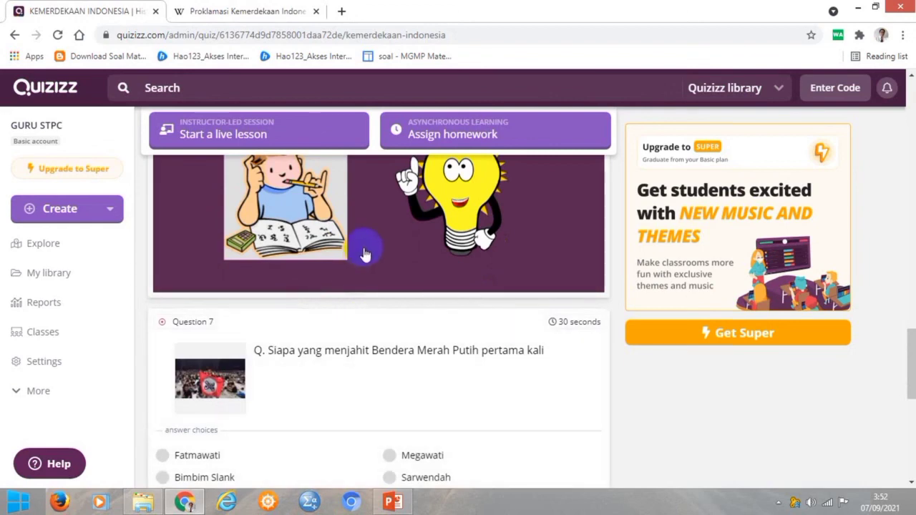
scroll(365, 254, "down", 2)
scroll(365, 257, "down", 2)
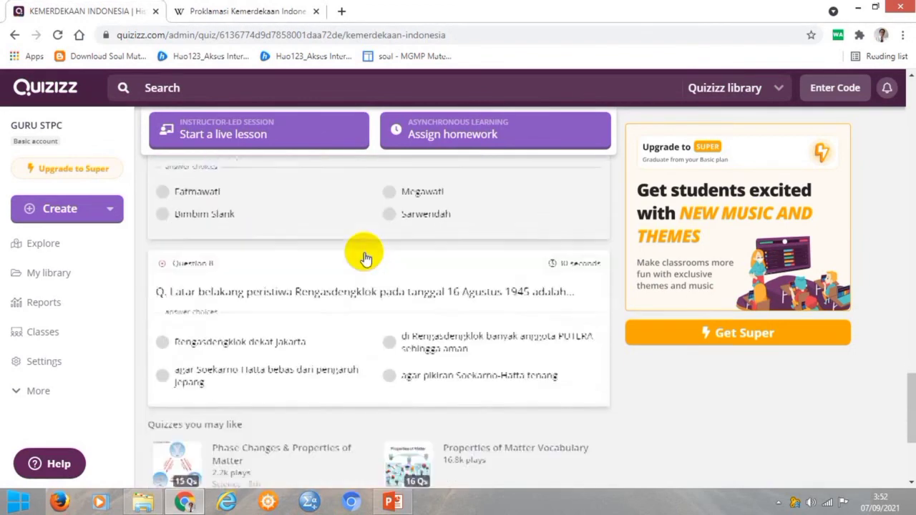